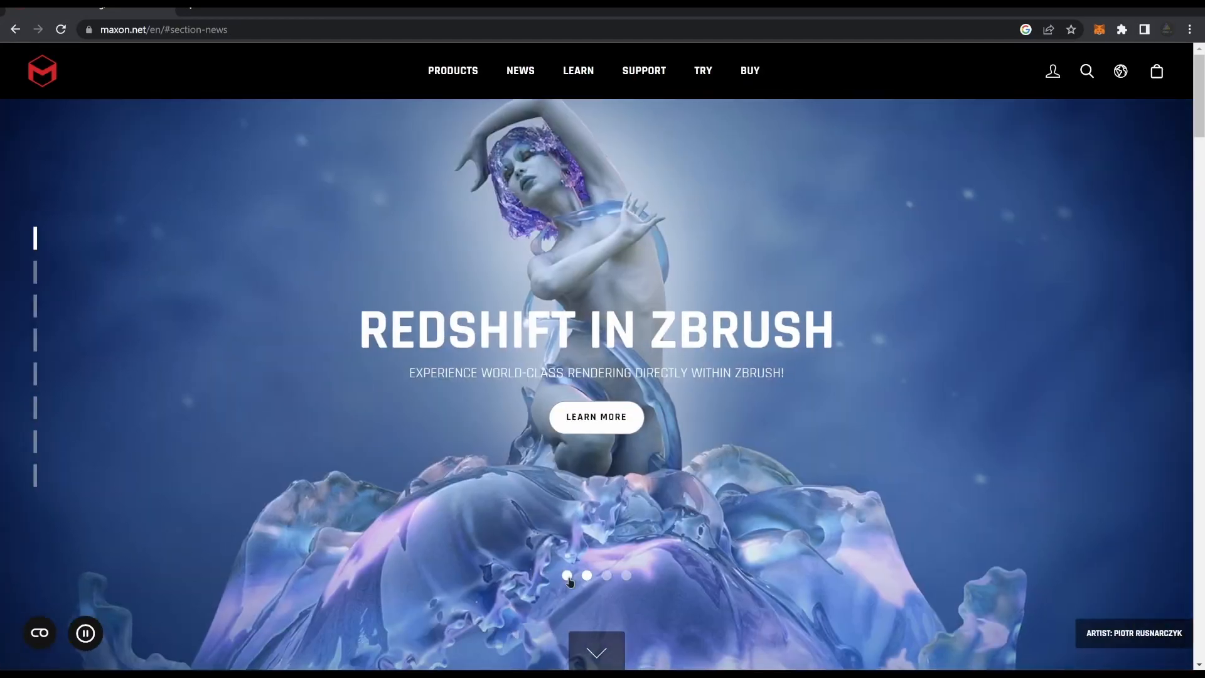
pyautogui.click(568, 576)
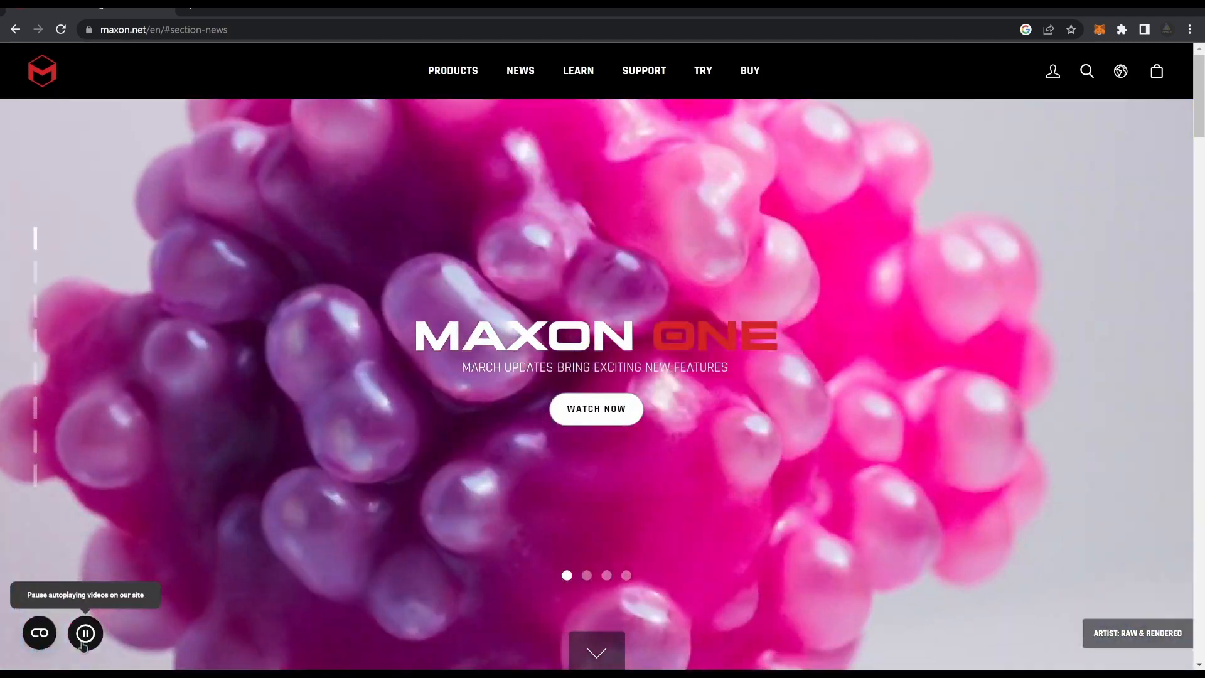
pyautogui.click(85, 635)
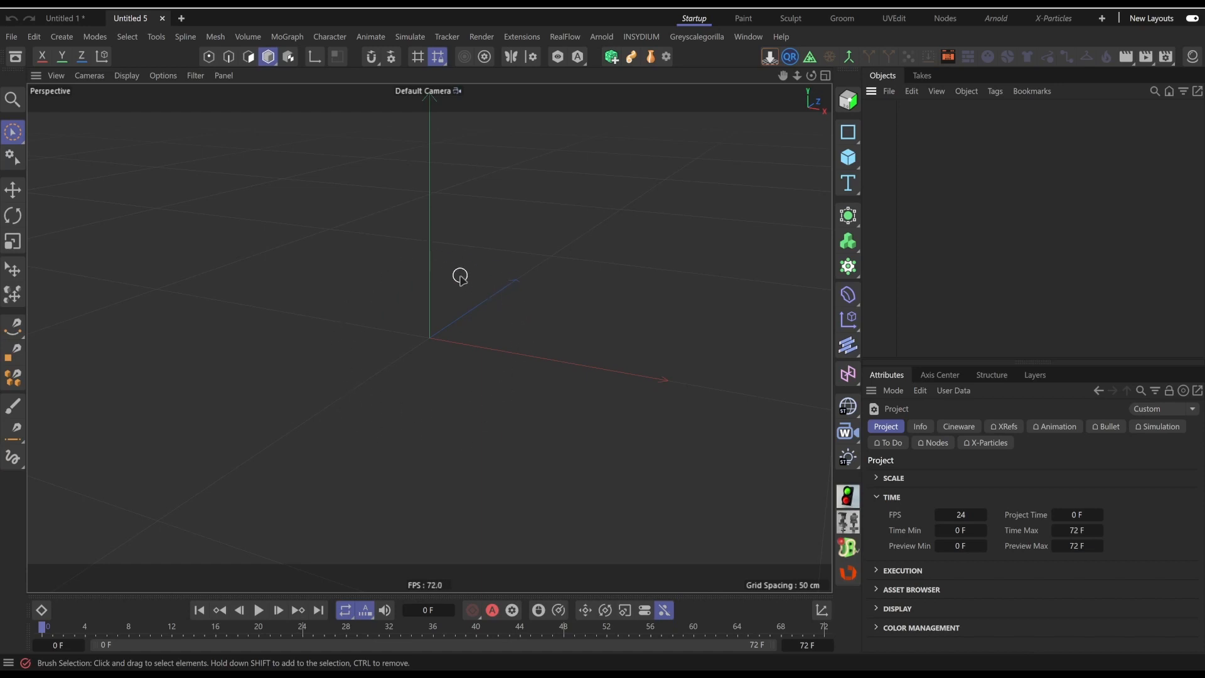
# Add a sphere primitive to the empty scene and set its segments to 100
pyautogui.click(848, 157)
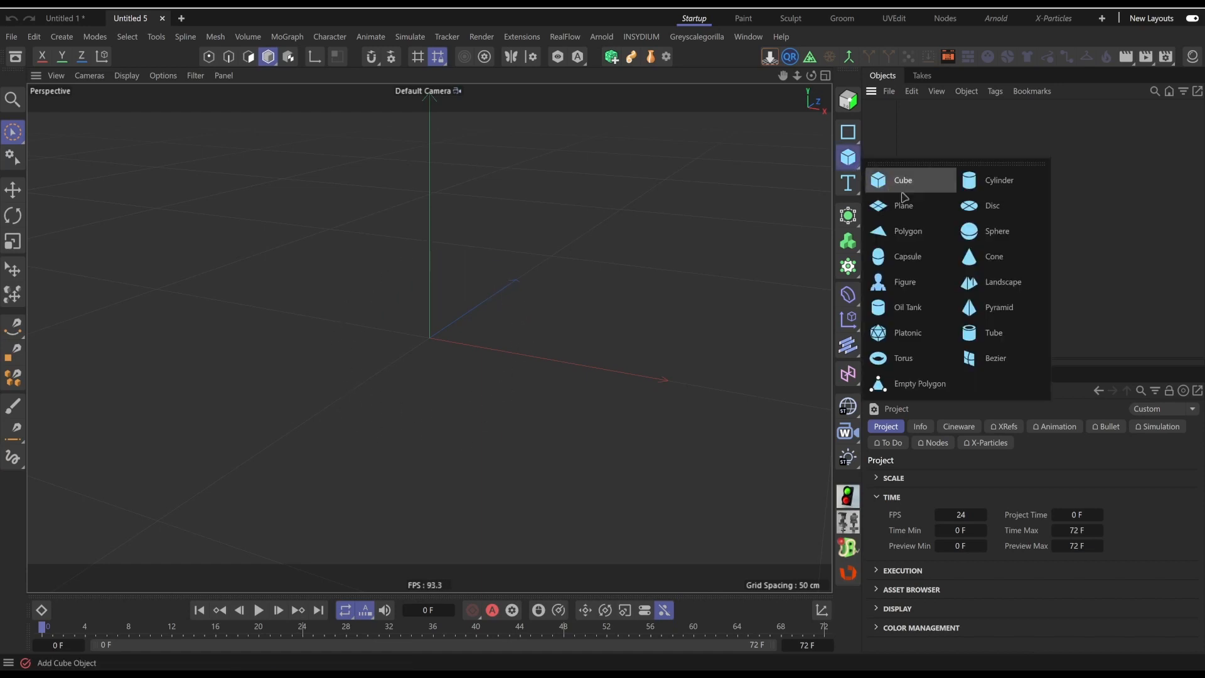
pyautogui.click(971, 236)
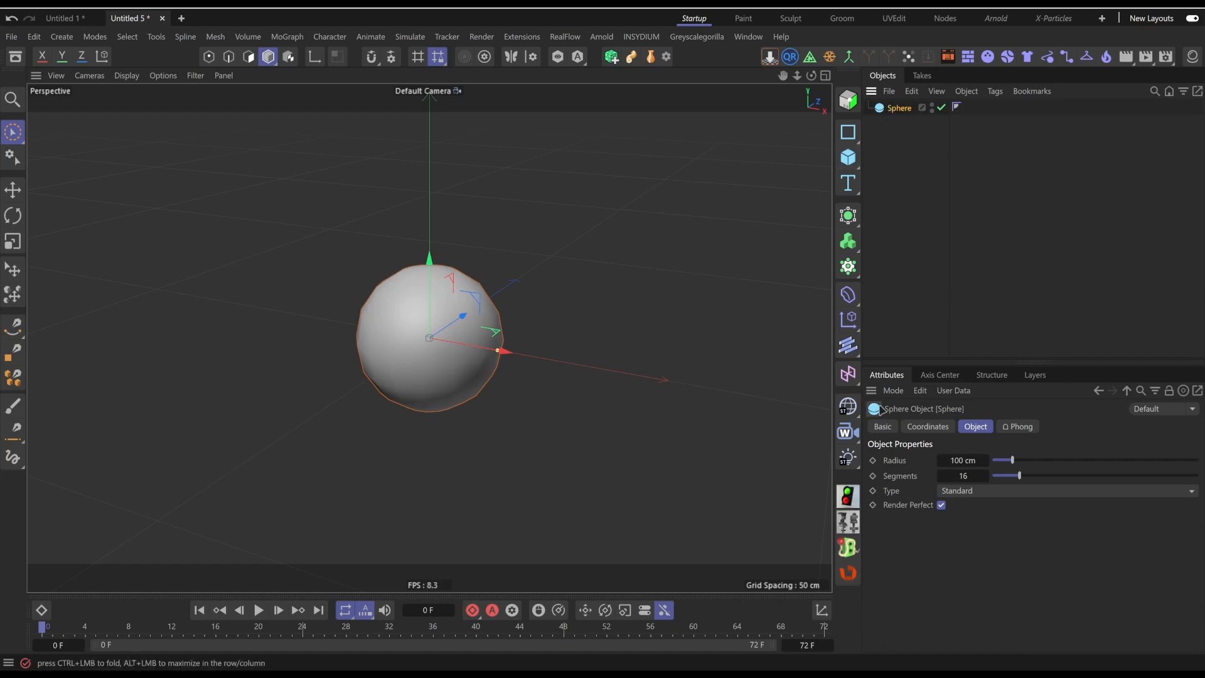
pyautogui.moveTo(1019, 476); pyautogui.dragTo(1198, 476)
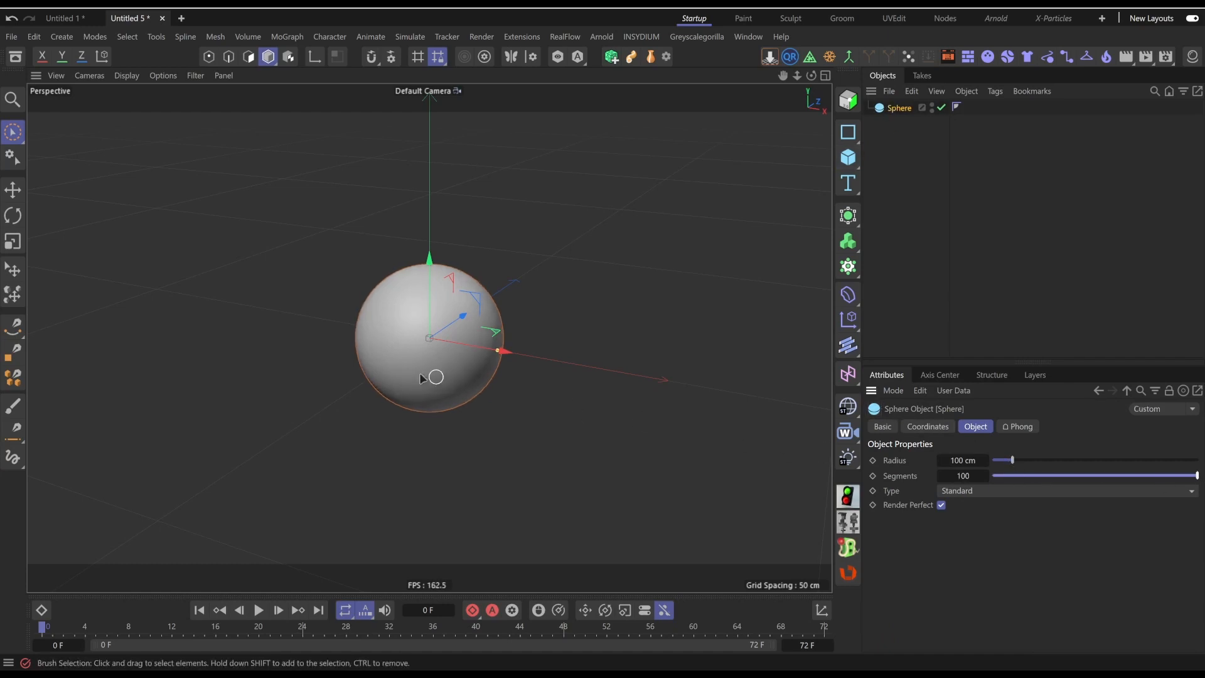
pyautogui.click(526, 418)
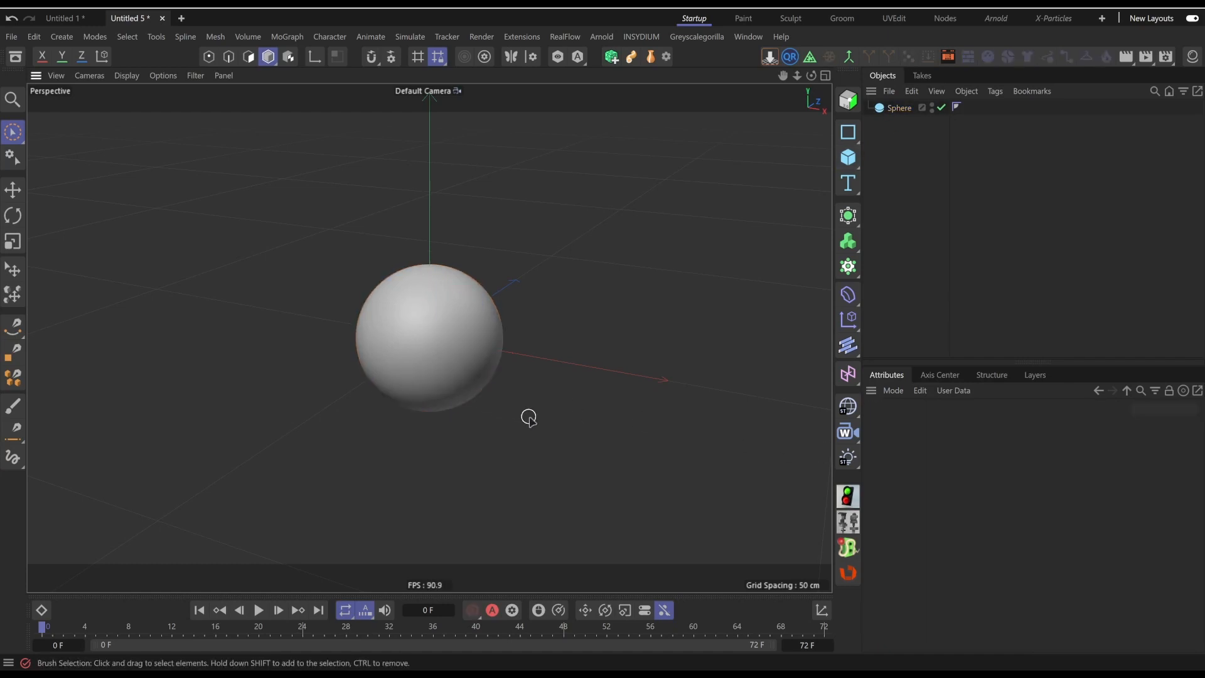
# Show mesh lines over the shaded sphere and hide the workplane grid in the perspective view
pyautogui.press('n')
pyautogui.press('b')
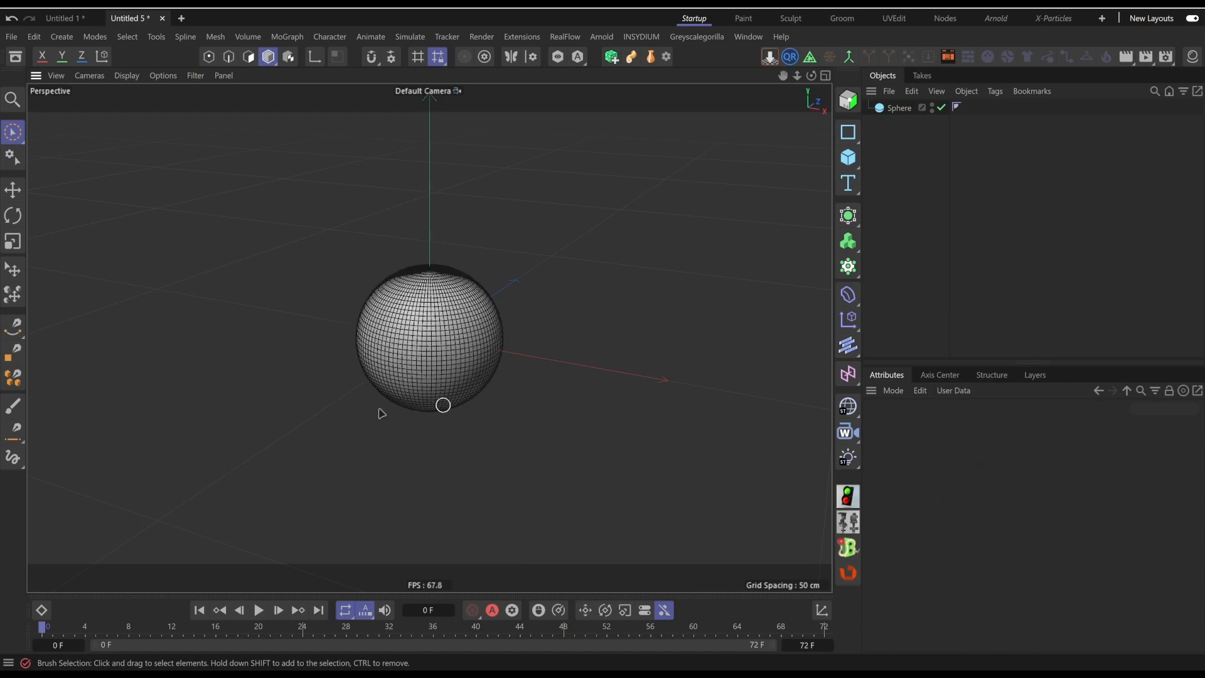
pyautogui.keyDown('alt'); pyautogui.moveTo(420, 403); pyautogui.dragTo(416, 380); pyautogui.keyUp('alt')
pyautogui.click(195, 76)
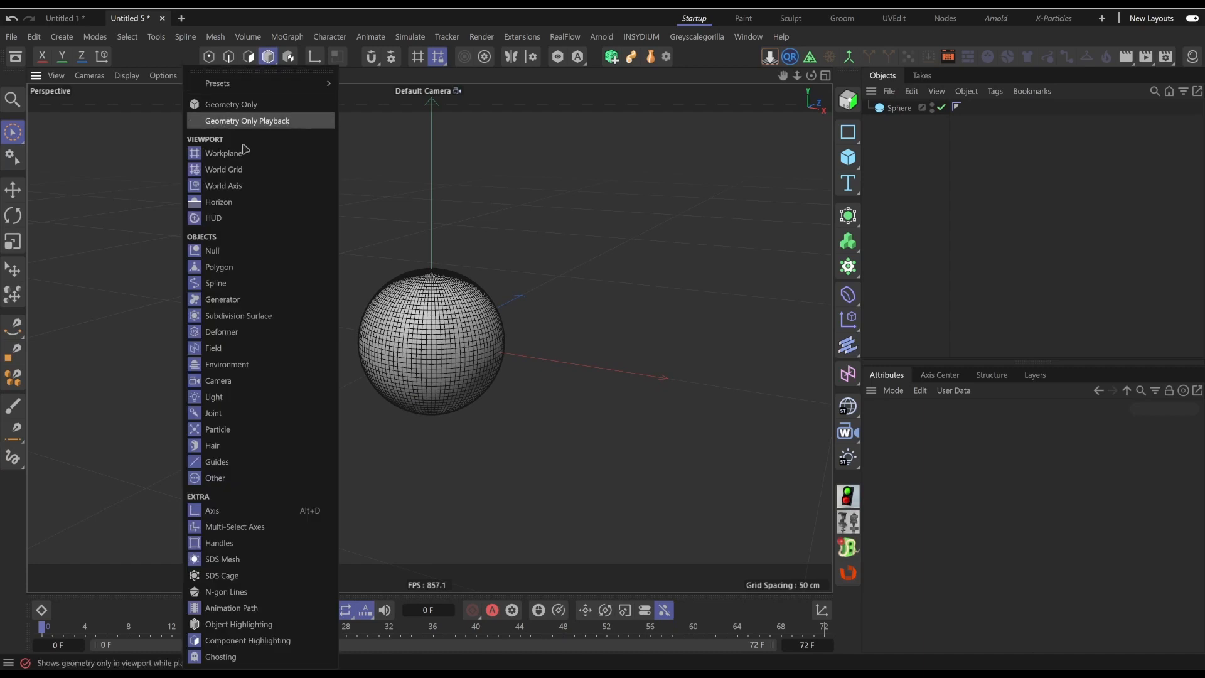
pyautogui.click(211, 154)
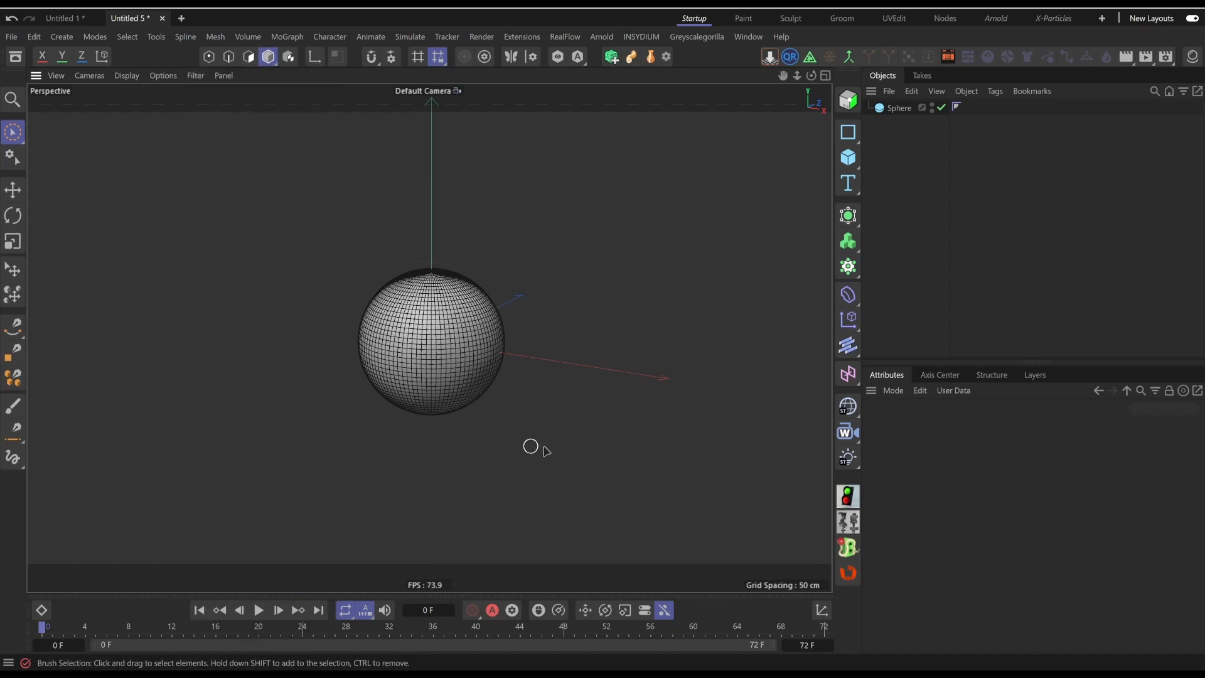
# Try the Hexahedron type on the sphere and inspect its mesh up close
pyautogui.click(903, 108)
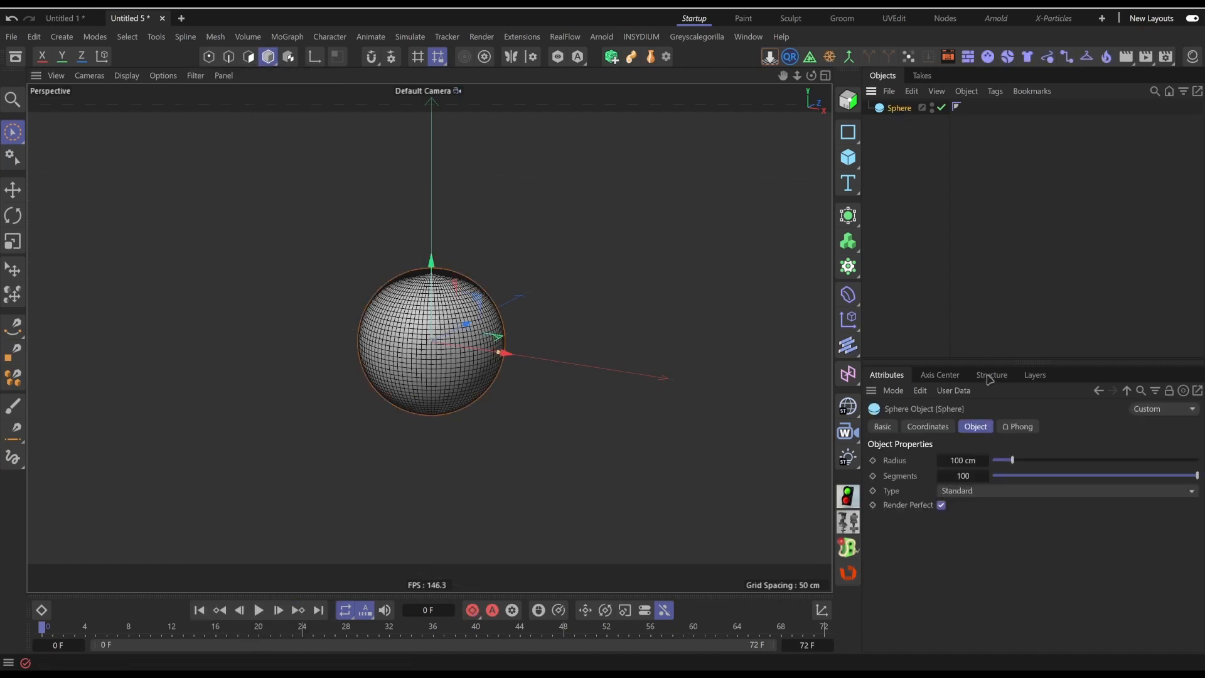
pyautogui.click(945, 489)
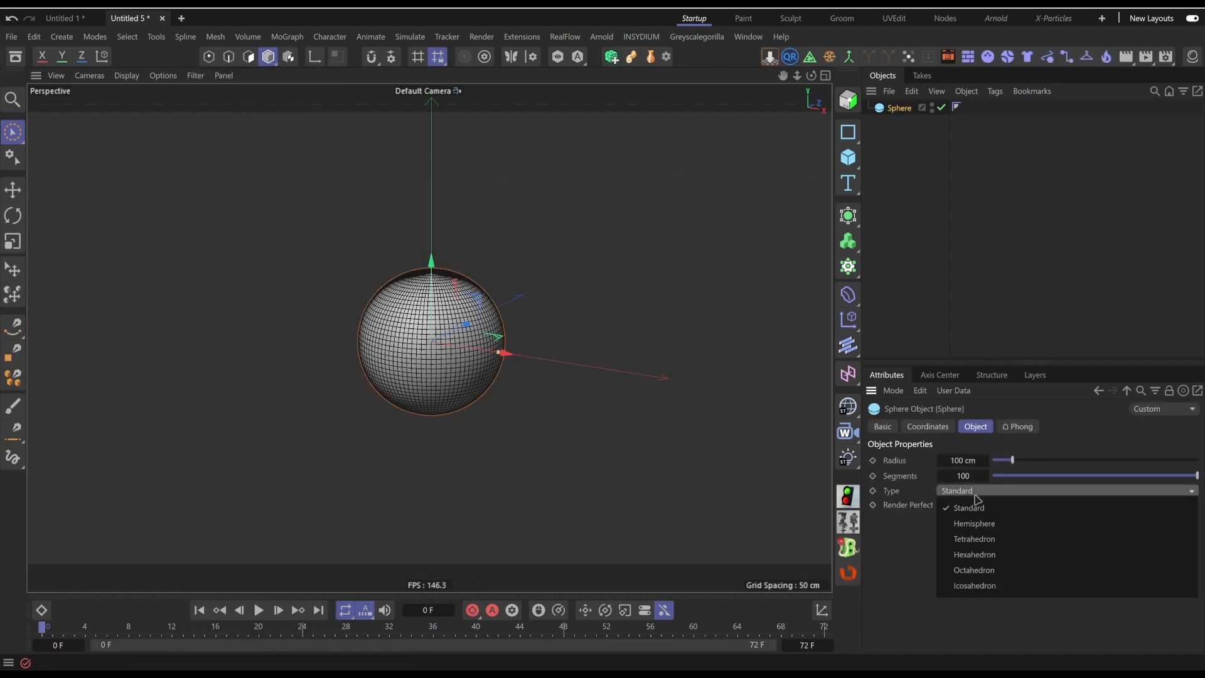
pyautogui.click(1017, 557)
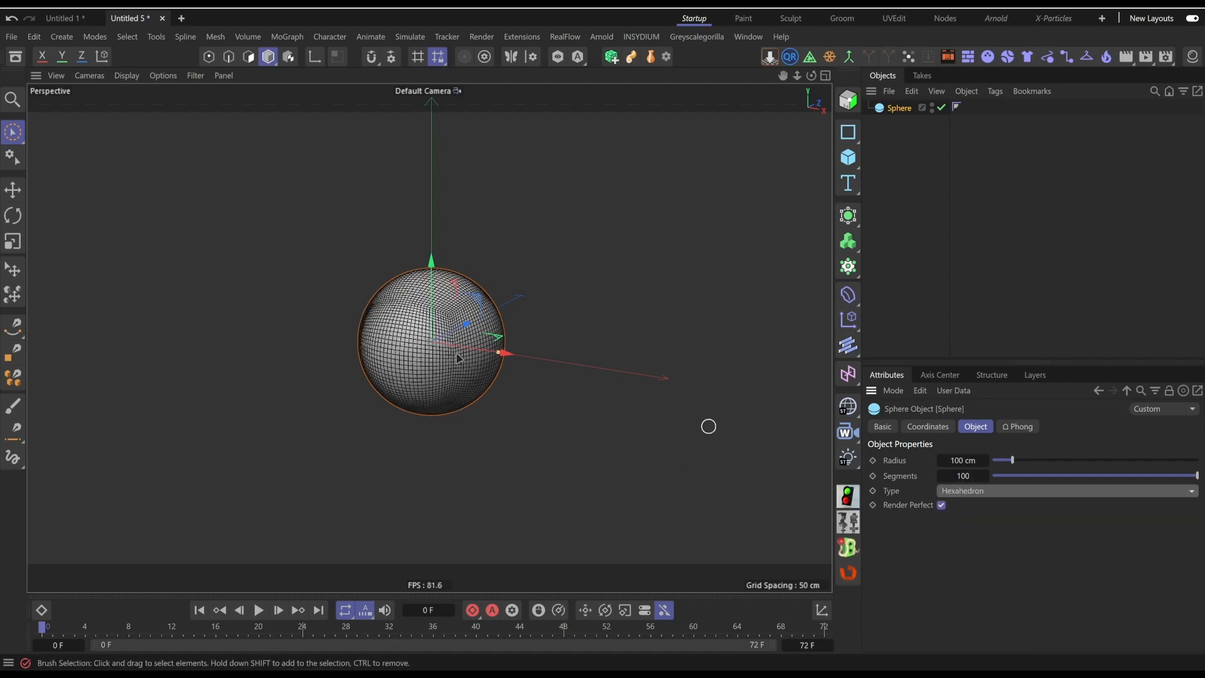
pyautogui.scroll(5, 459, 358)
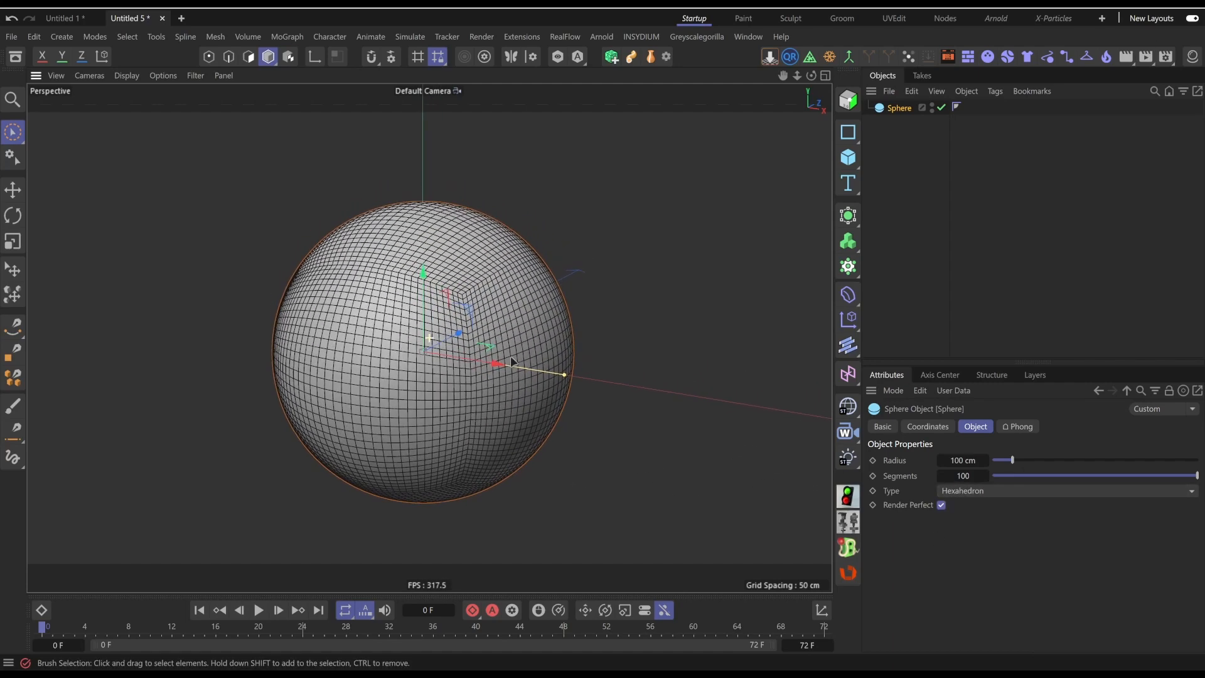
# Set the sphere's type to Icosahedron for an even triangulated mesh
pyautogui.click(1004, 491)
pyautogui.click(1007, 592)
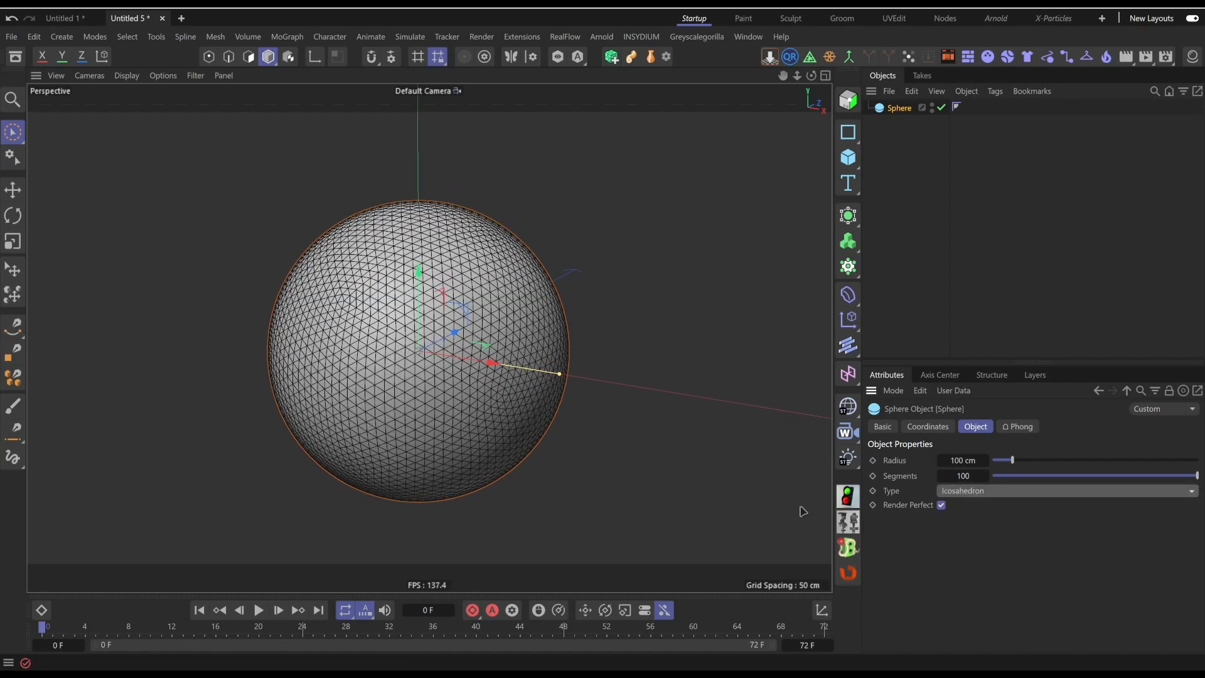
pyautogui.keyDown('alt'); pyautogui.moveTo(440, 370); pyautogui.dragTo(444, 363); pyautogui.keyUp('alt')
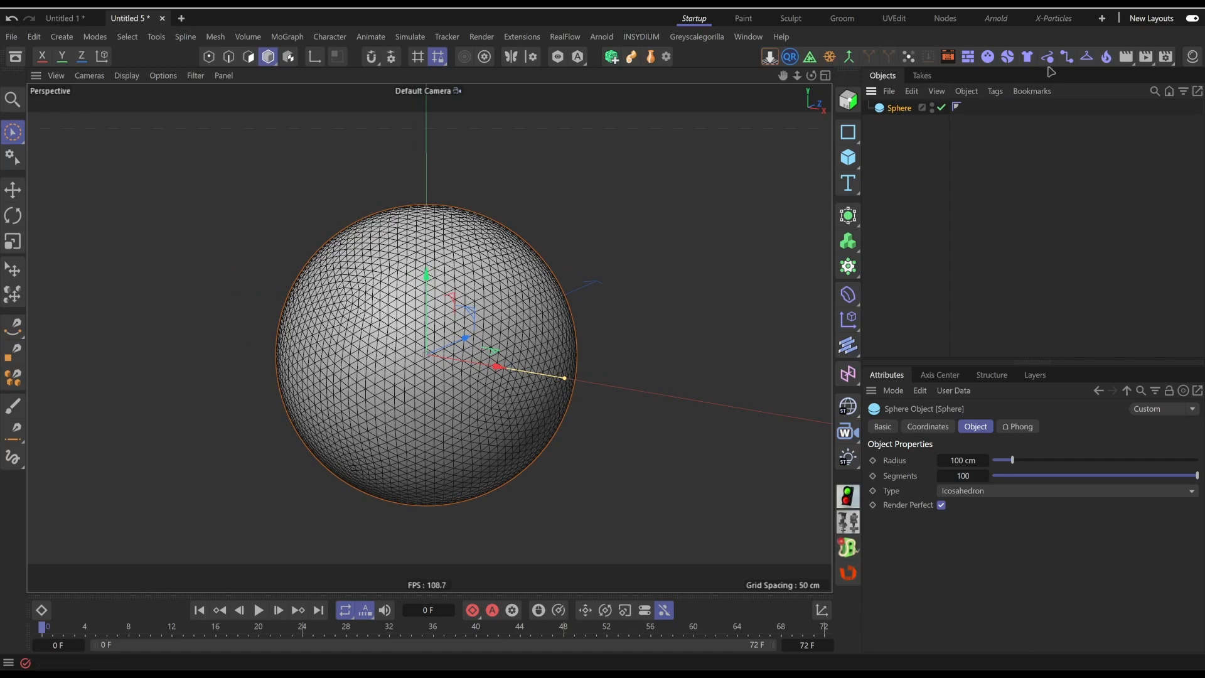
# Apply a Cloth simulation tag to the sphere
pyautogui.click(1027, 57)
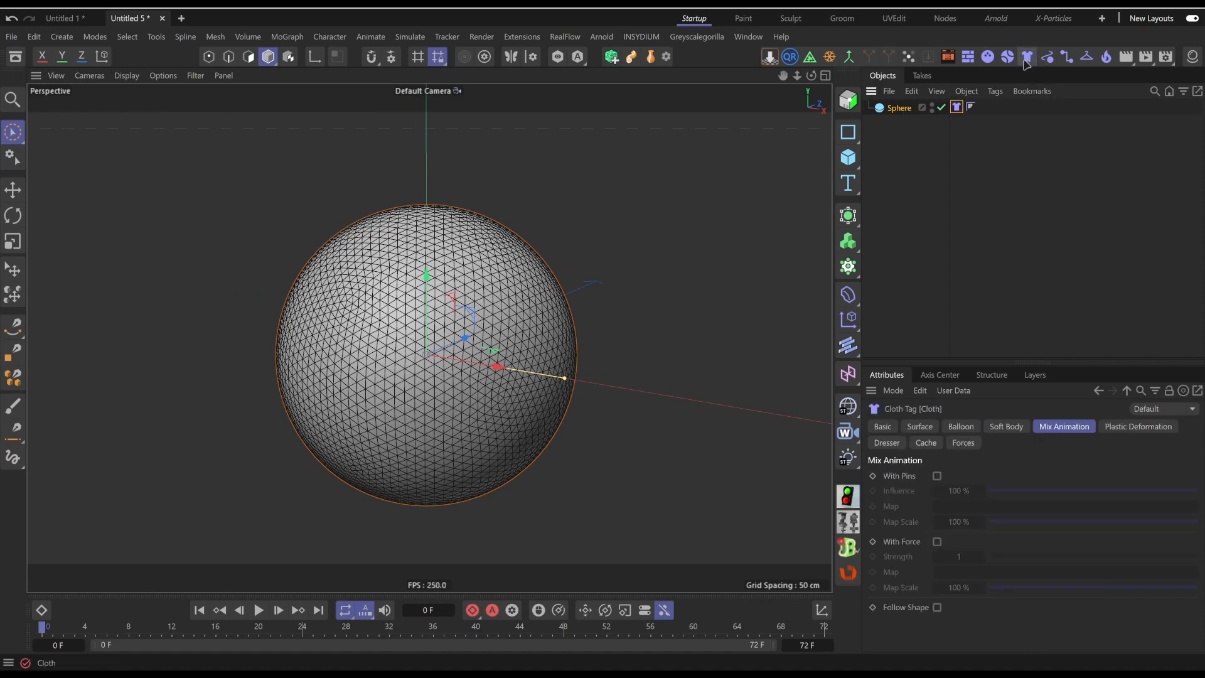
pyautogui.rightClick(898, 108)
pyautogui.moveTo(911, 200)
pyautogui.moveTo(942, 224)
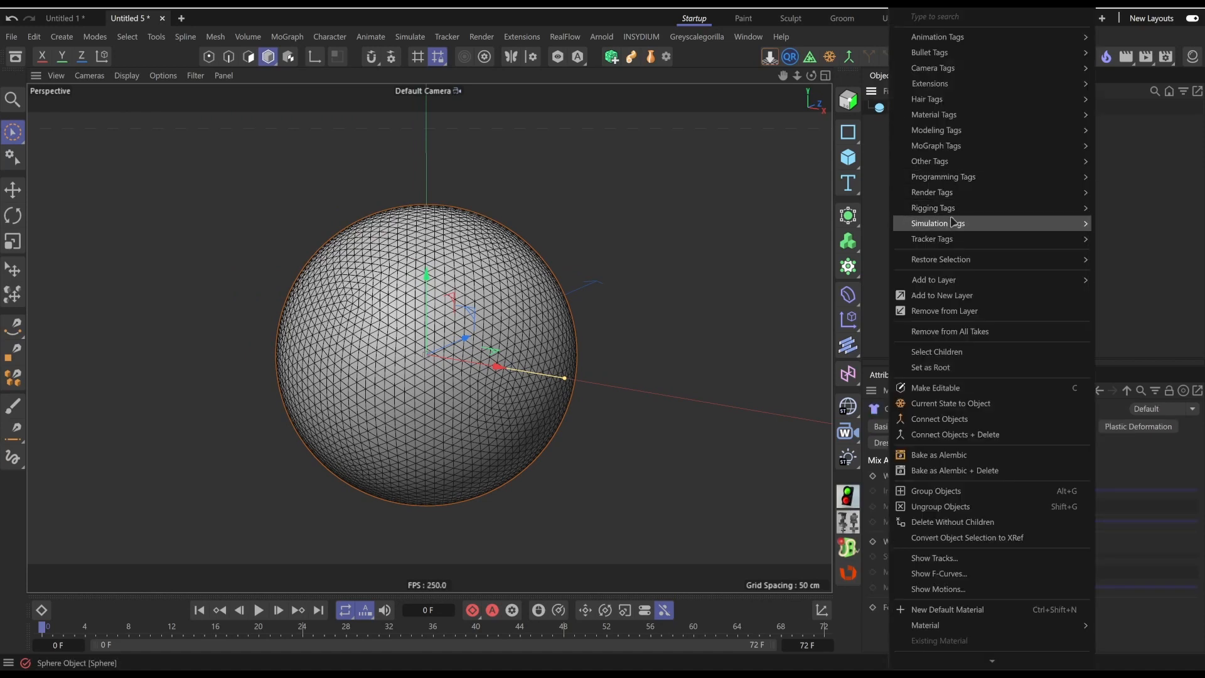
pyautogui.click(1141, 238)
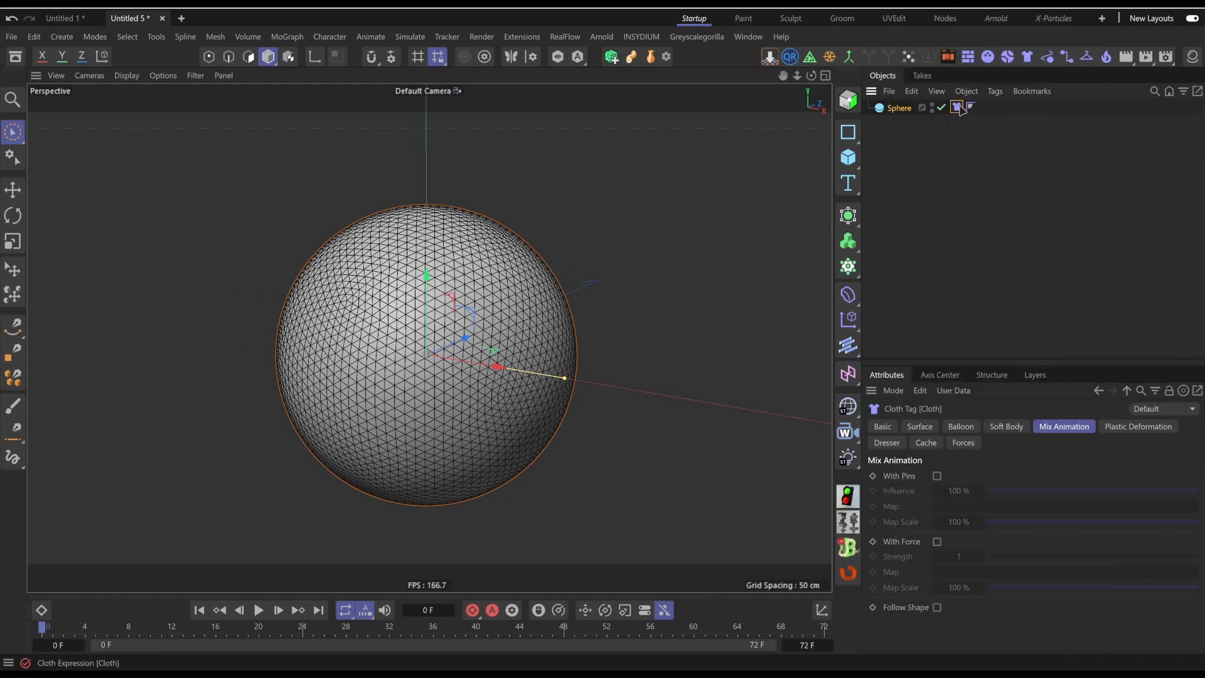
# Set the project's simulation gravity to 0 cm and enable Simulate Before Generators
pyautogui.click(35, 39)
pyautogui.click(101, 225)
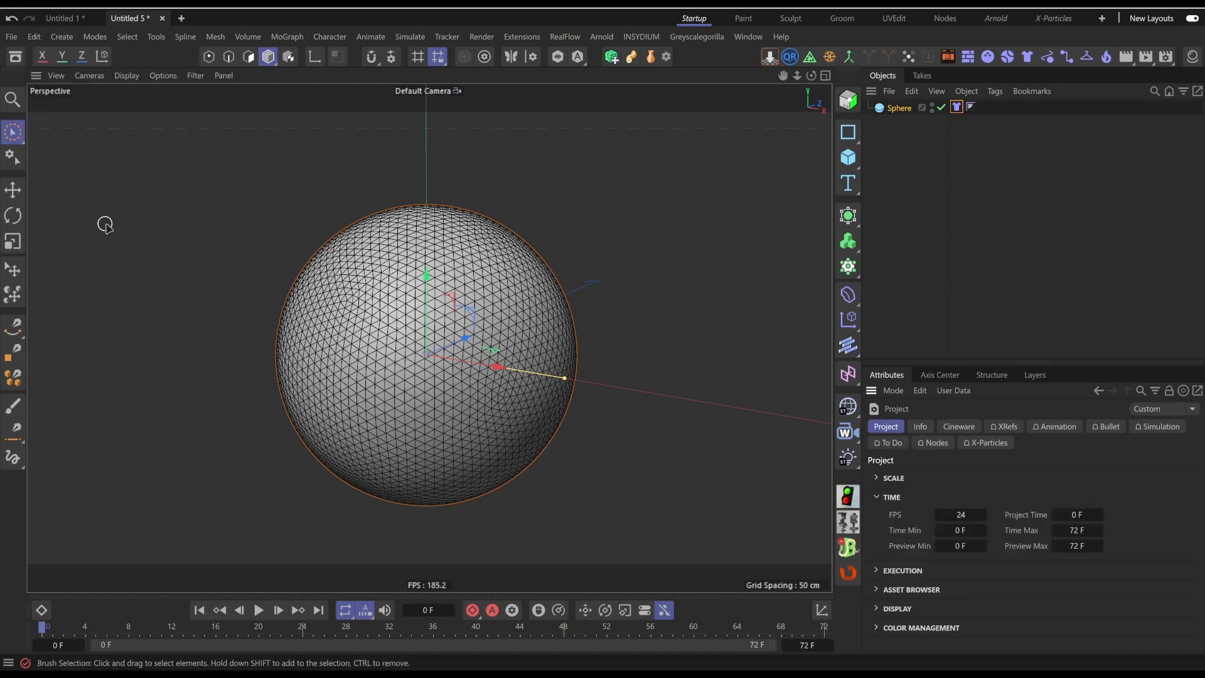
pyautogui.click(1147, 429)
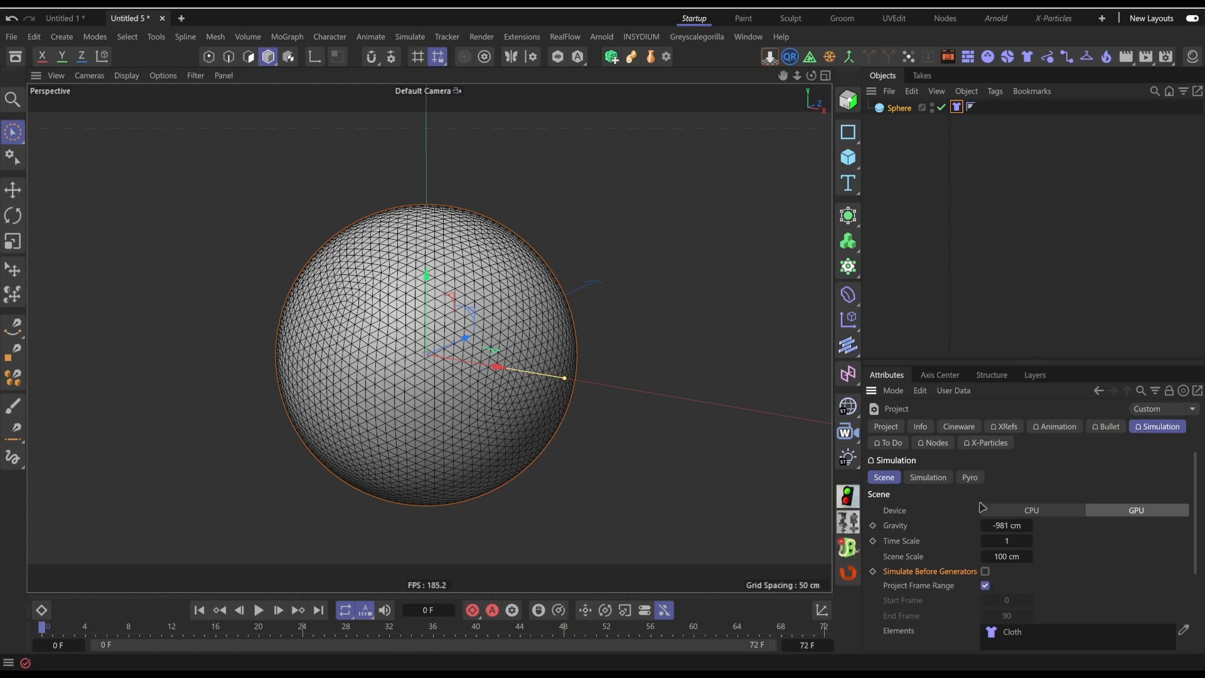
pyautogui.click(1006, 526)
pyautogui.write('0')
pyautogui.press('Return')
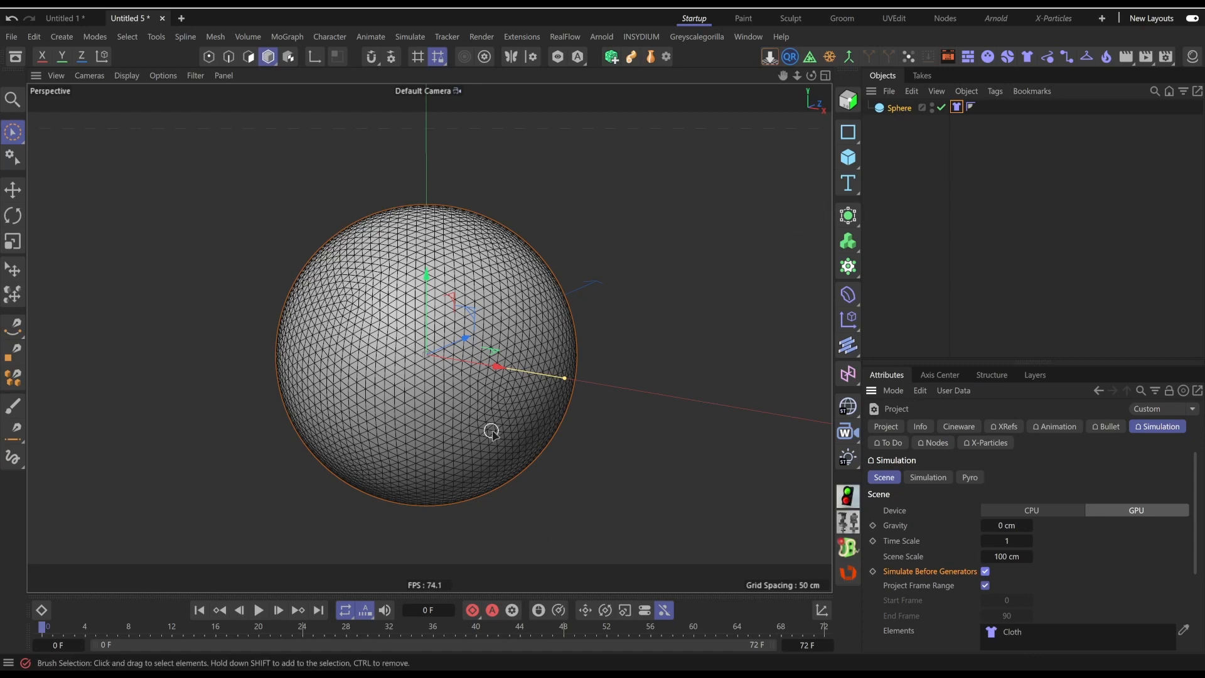
# Open the Balloon settings of the sphere's Cloth tag
pyautogui.click(996, 209)
pyautogui.click(956, 107)
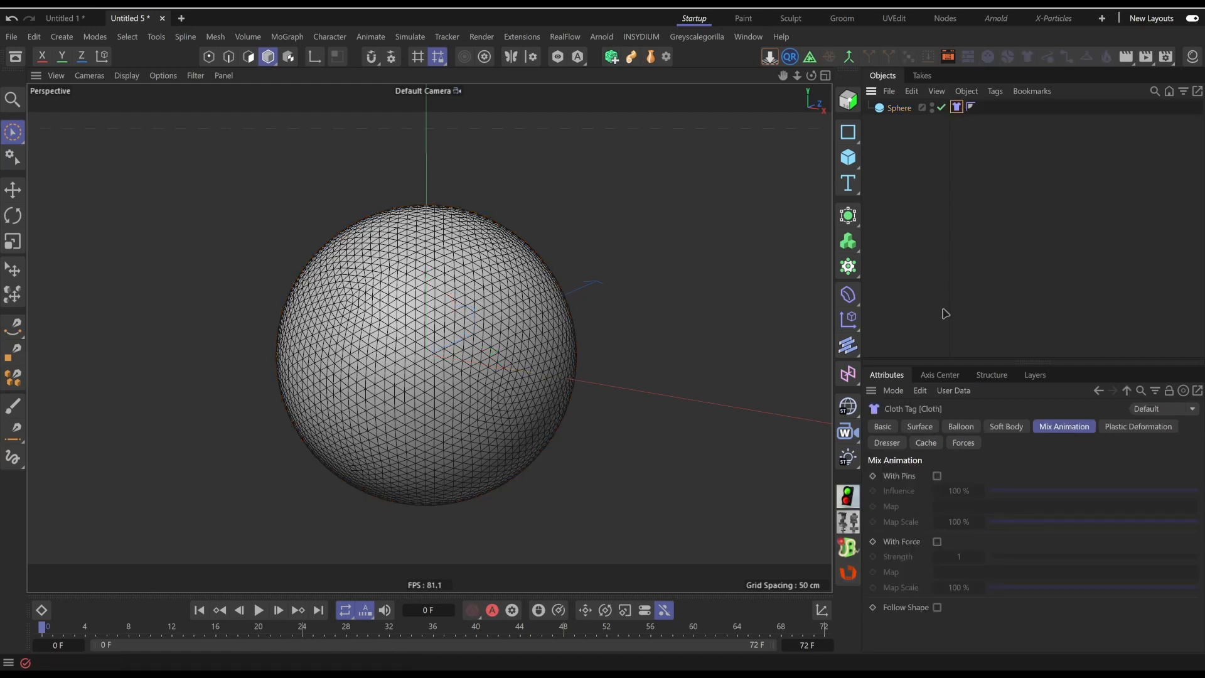
pyautogui.click(961, 426)
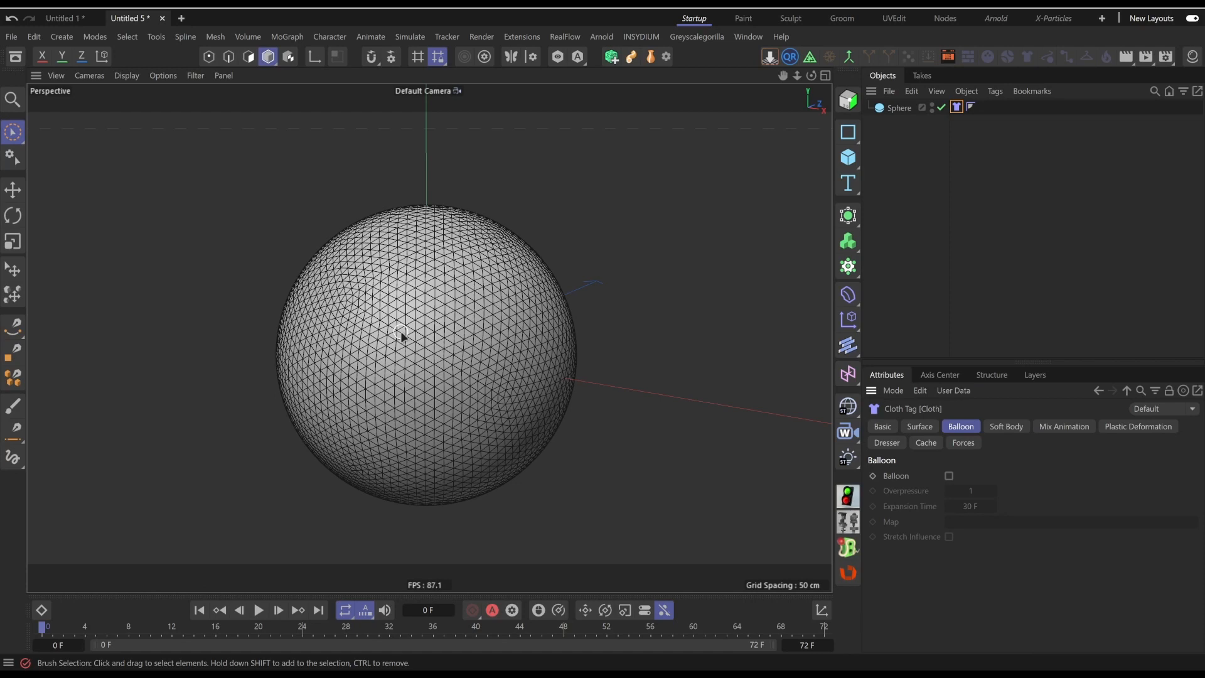
# Create a vertex map on the sphere and add a Shader Field to it
pyautogui.click(894, 119)
pyautogui.click(894, 113)
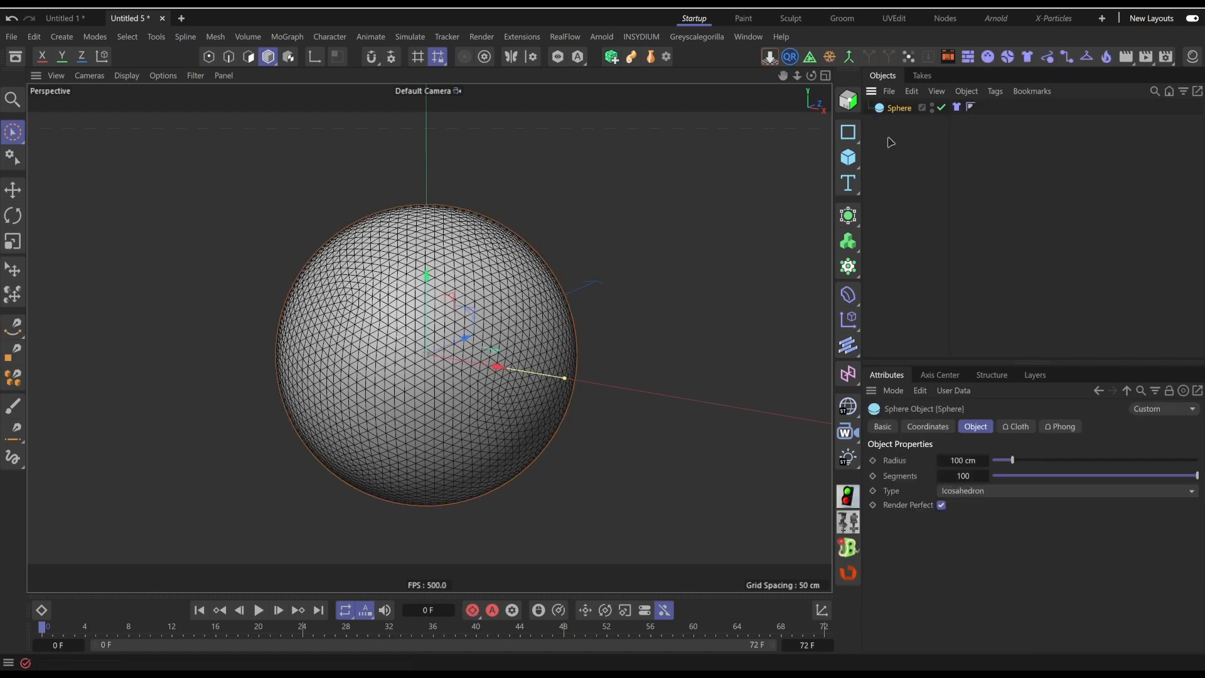
pyautogui.click(908, 57)
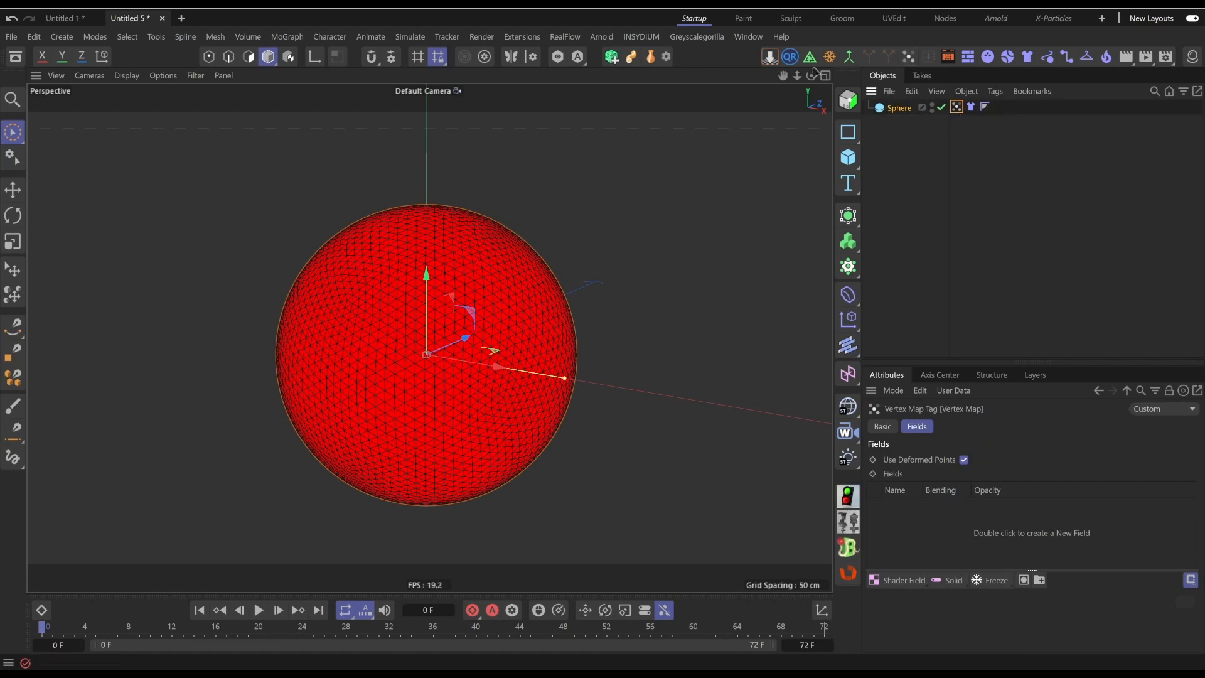
pyautogui.click(903, 581)
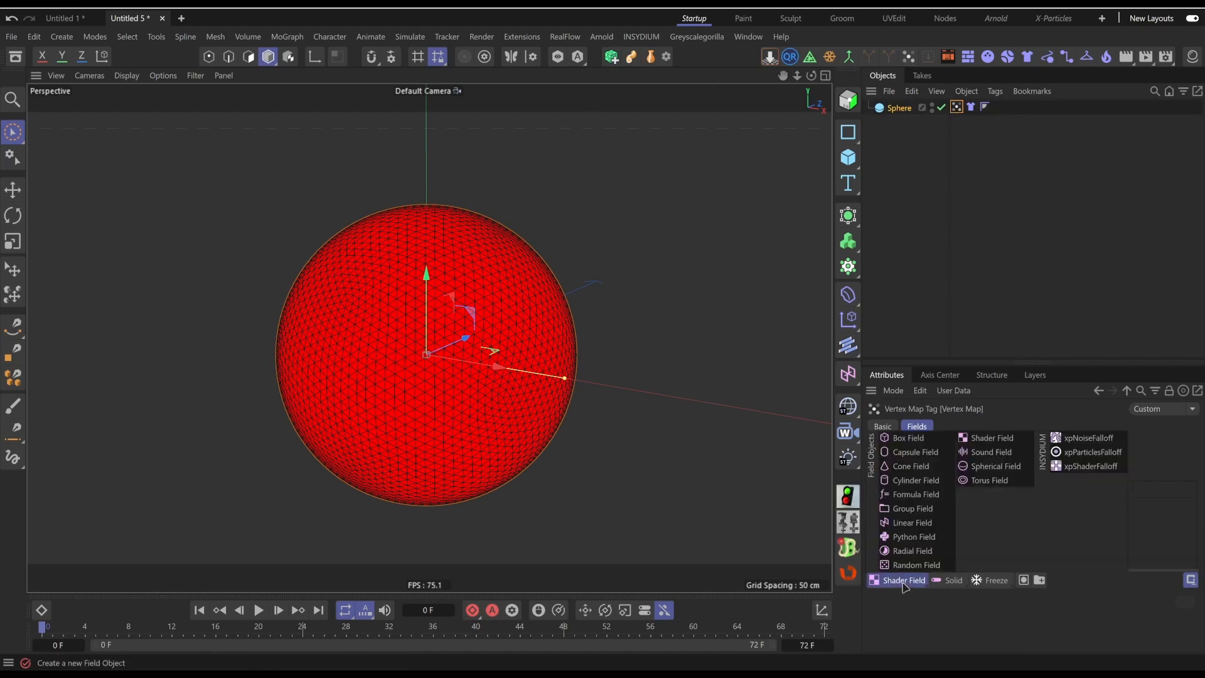
pyautogui.click(903, 581)
# Load a Noise shader into the Shader Field and set its noise type to Voronoi 3
pyautogui.scroll(-3, 928, 514)
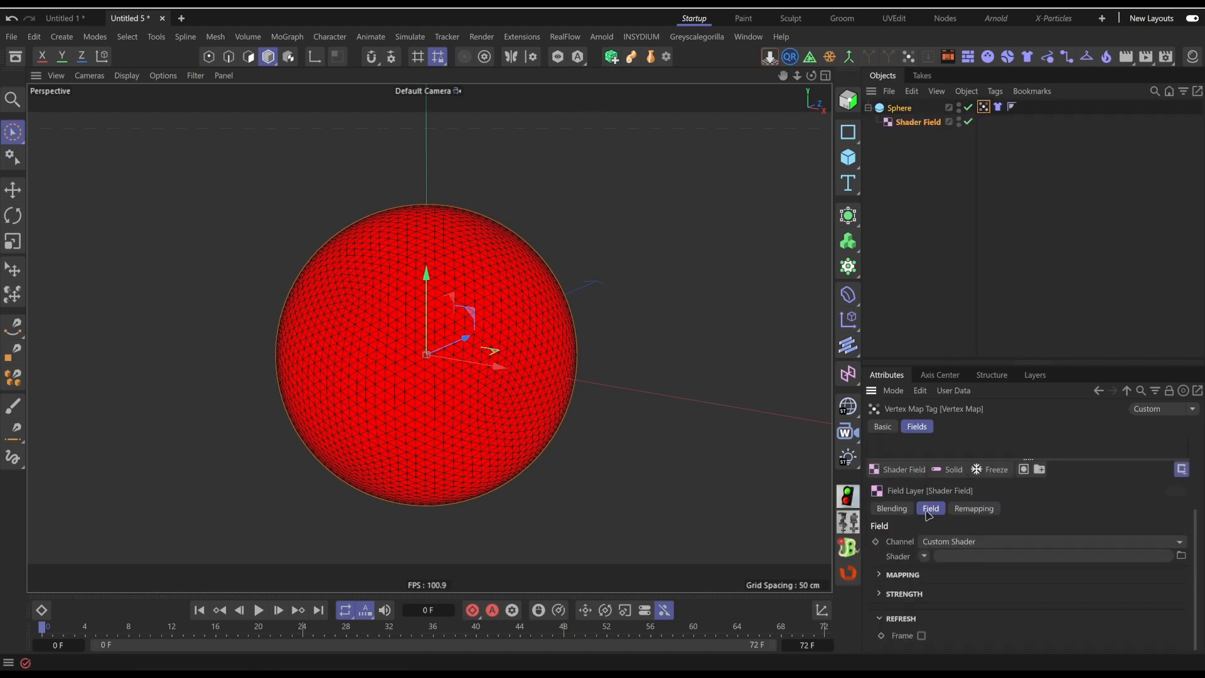
pyautogui.click(925, 557)
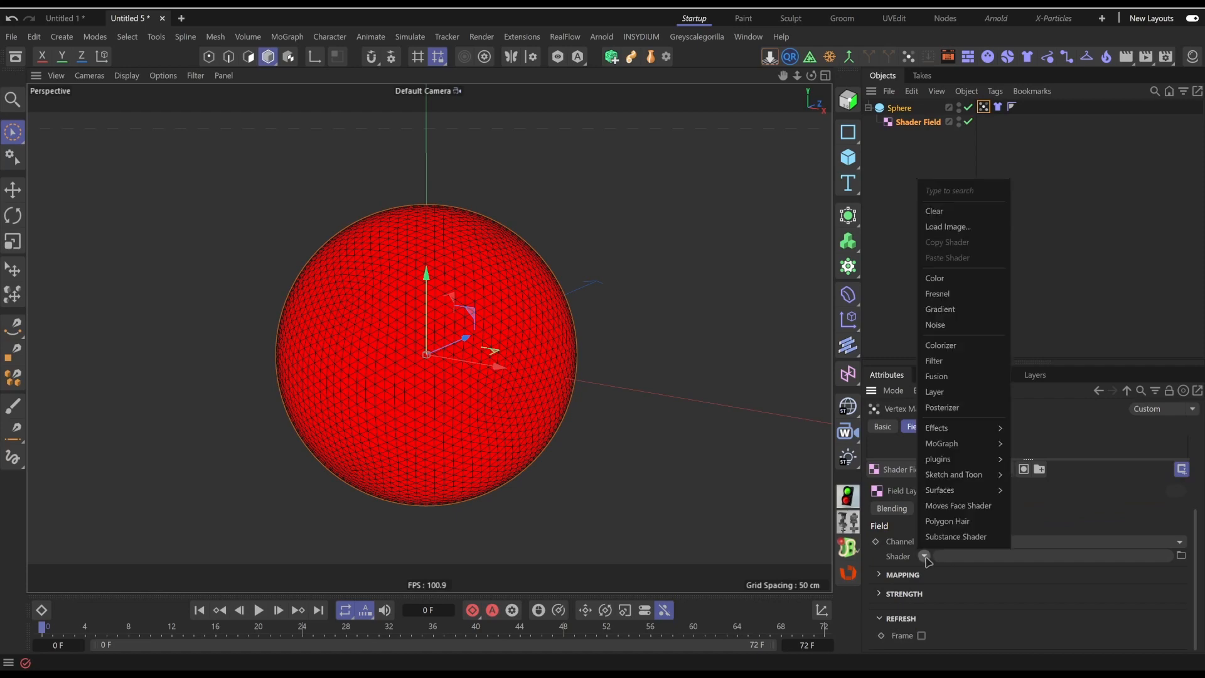
pyautogui.click(937, 327)
pyautogui.click(934, 587)
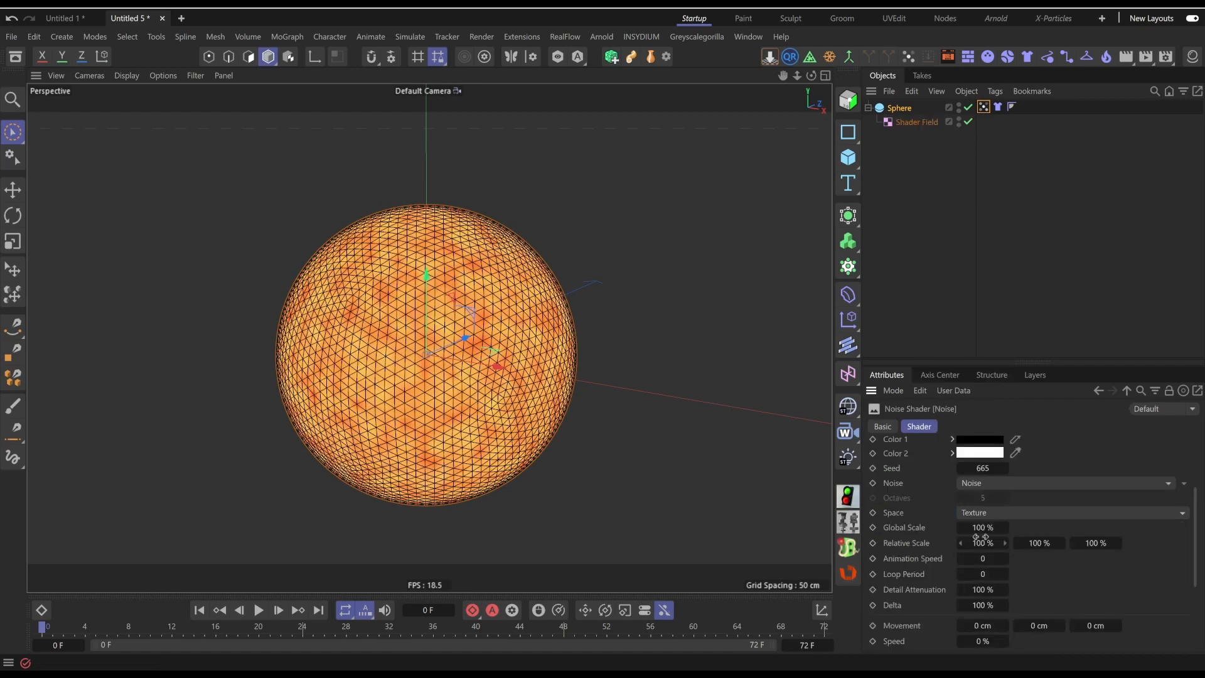
pyautogui.click(1184, 485)
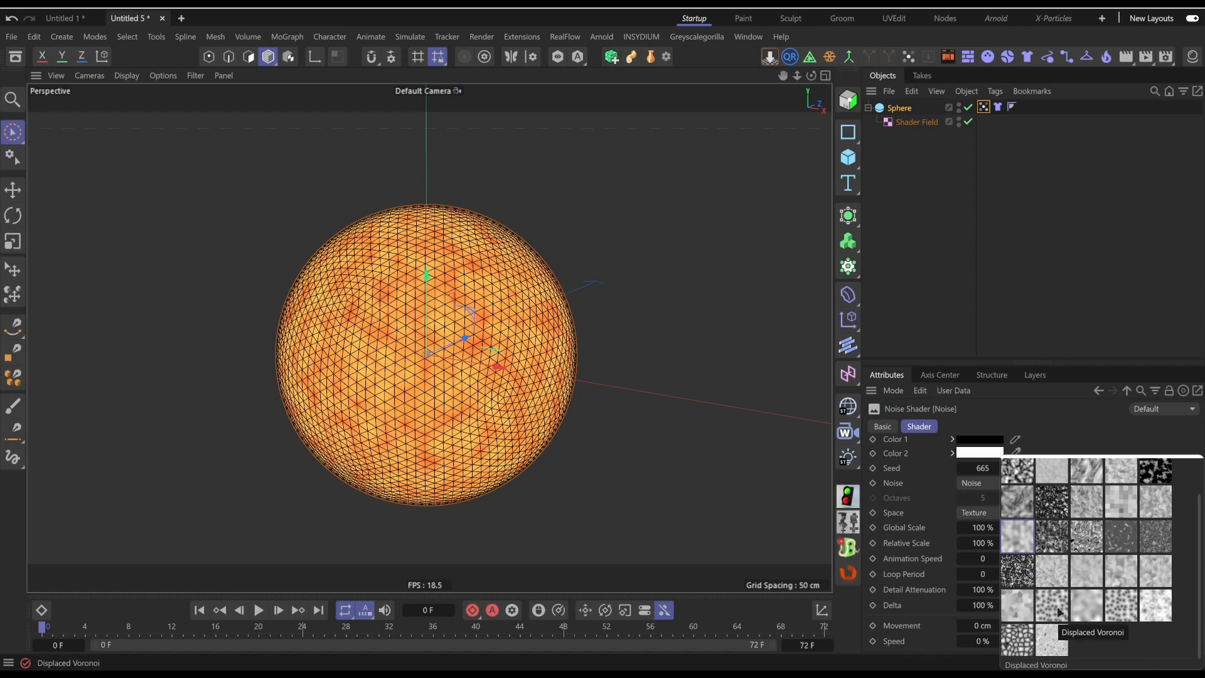
pyautogui.click(1017, 654)
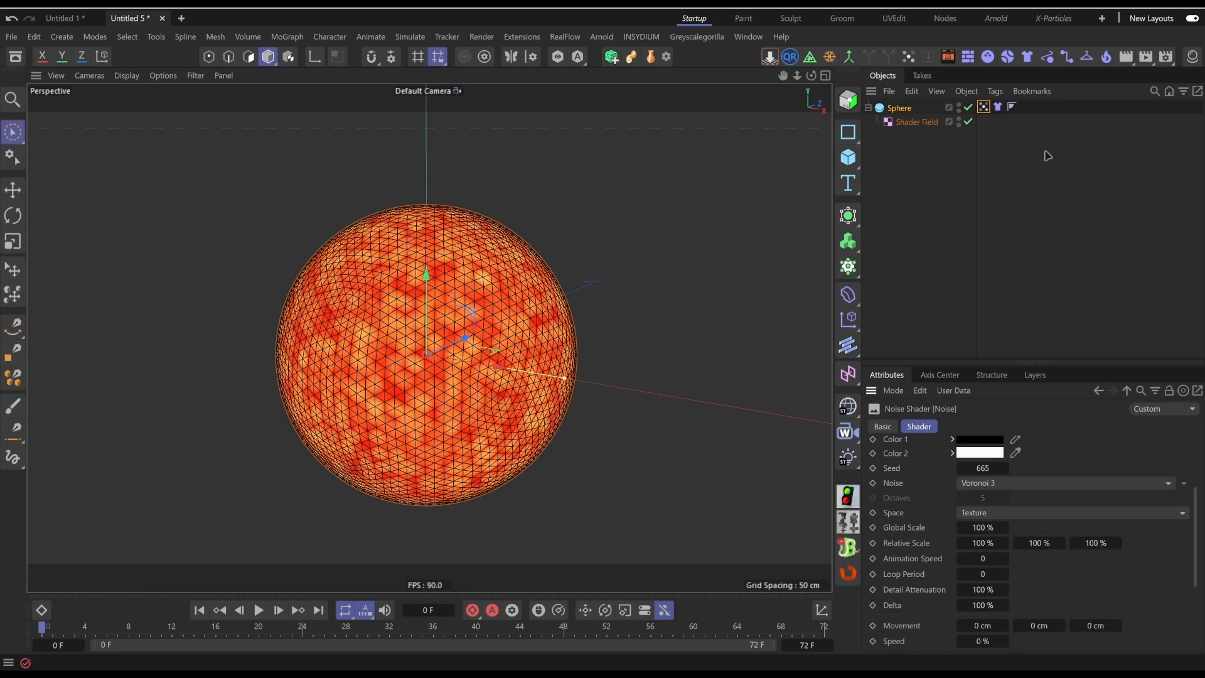
# Raise the sphere's segments to about 430 for a denser vertex map, leaving the sphere deselected
pyautogui.click(899, 108)
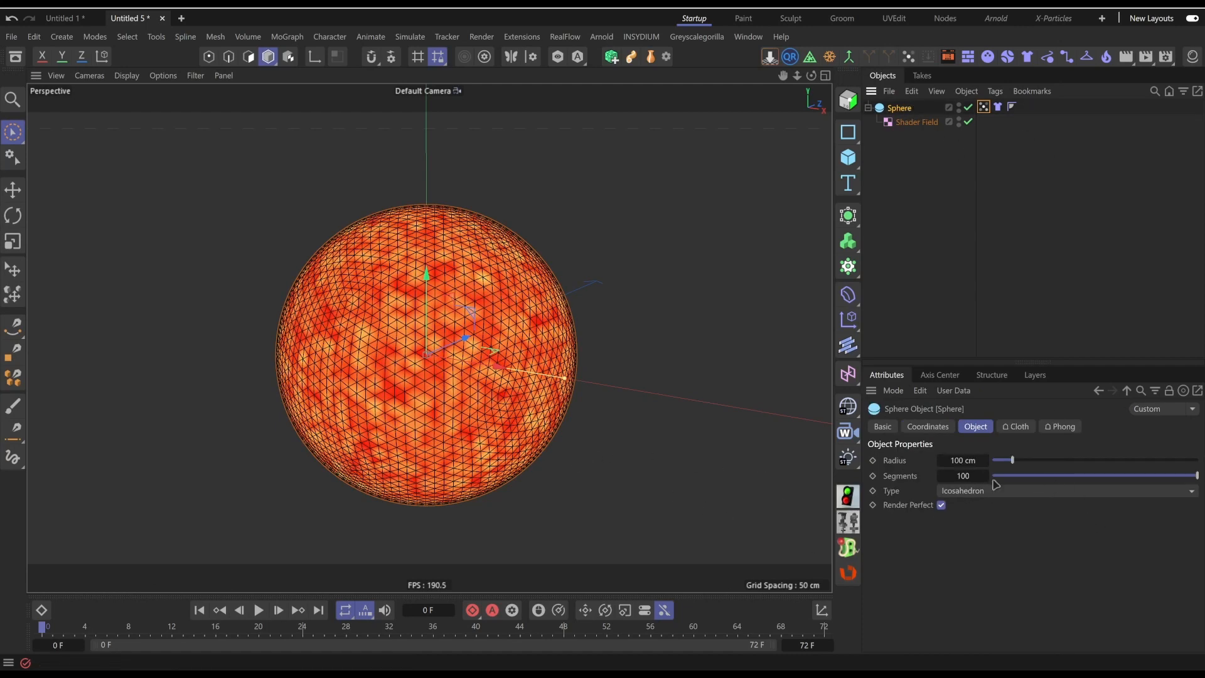
pyautogui.moveTo(1179, 484)
pyautogui.mouseDown()
pyautogui.moveTo(1001, 475)
pyautogui.moveTo(1199, 479)
pyautogui.mouseUp()
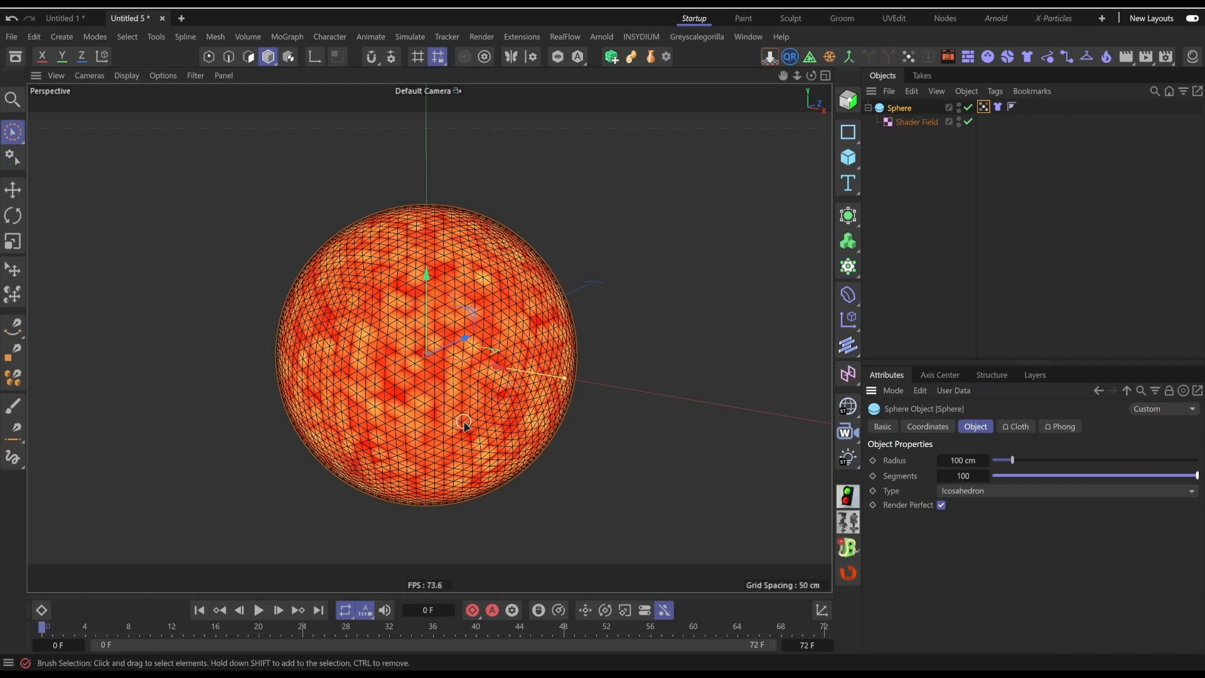
pyautogui.moveTo(963, 477); pyautogui.dragTo(1011, 476)
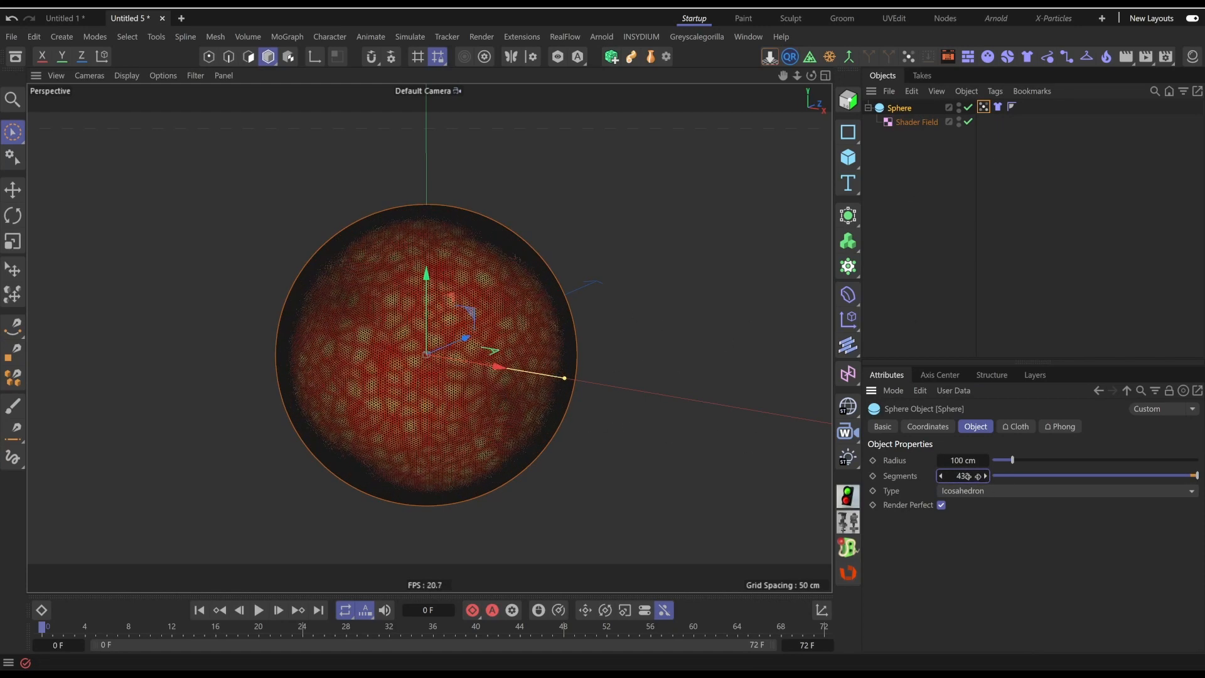
pyautogui.click(754, 274)
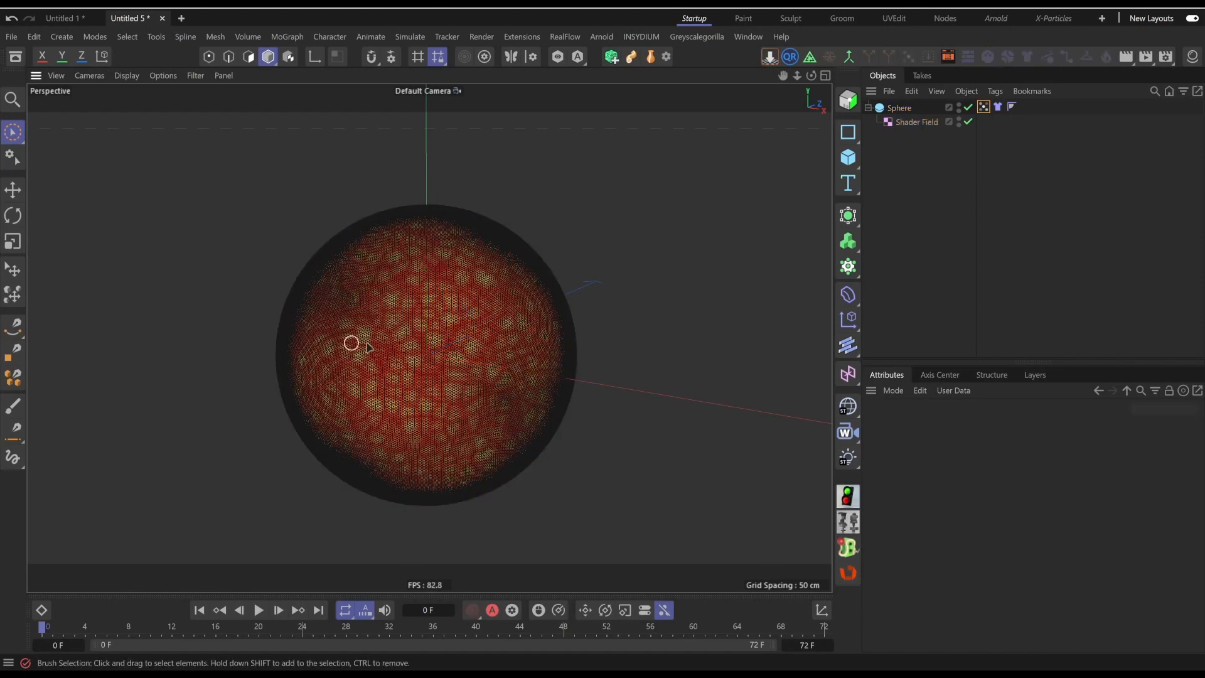
# Switch the viewport to Gouraud shading without wireframe and show the vertex map to inspect its noise pattern closely
pyautogui.press('n')
pyautogui.press('a')
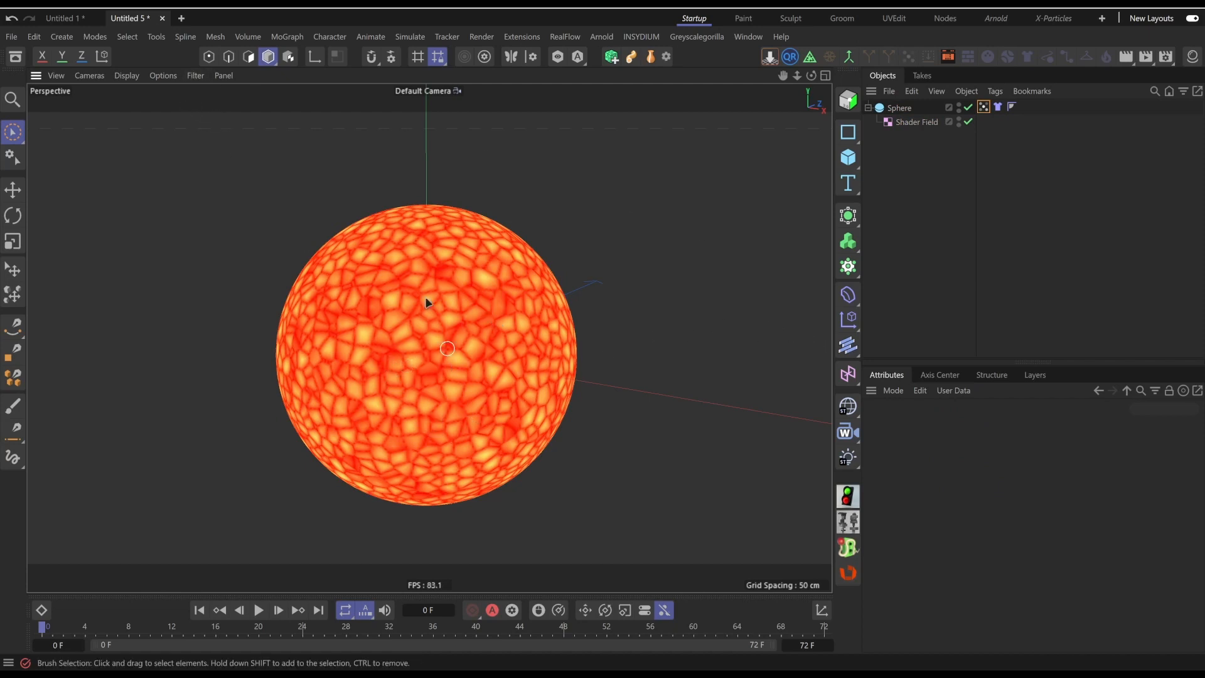
pyautogui.click(984, 107)
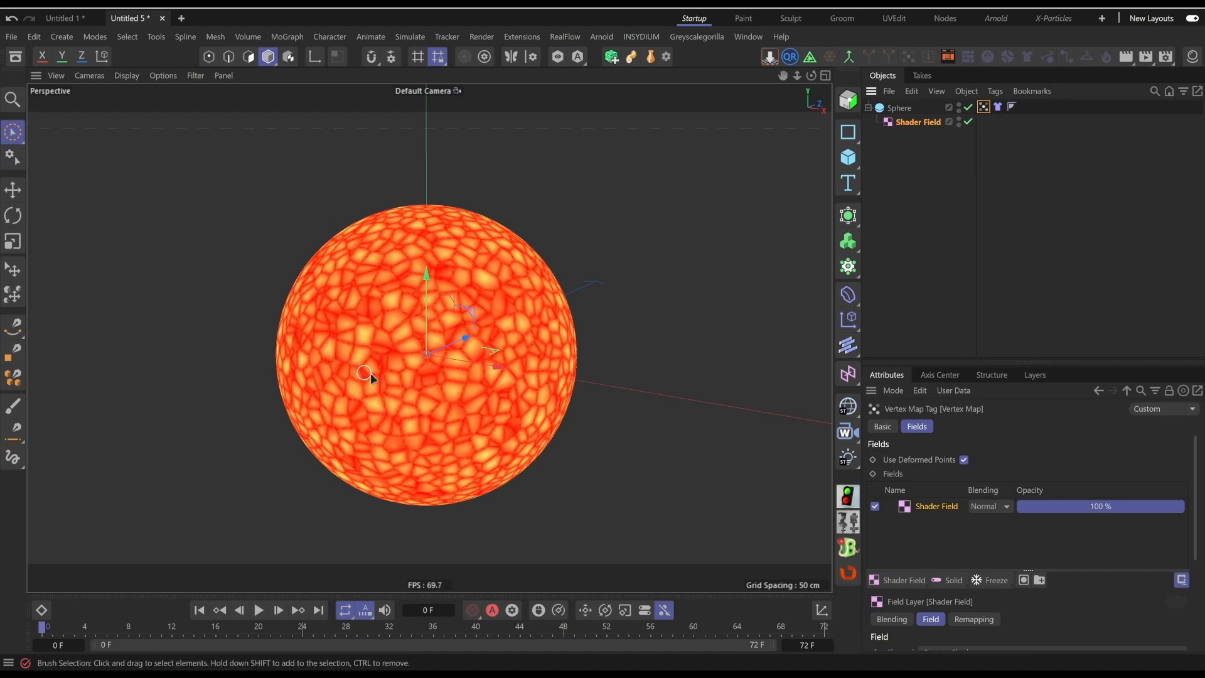
pyautogui.scroll(10, 406, 334)
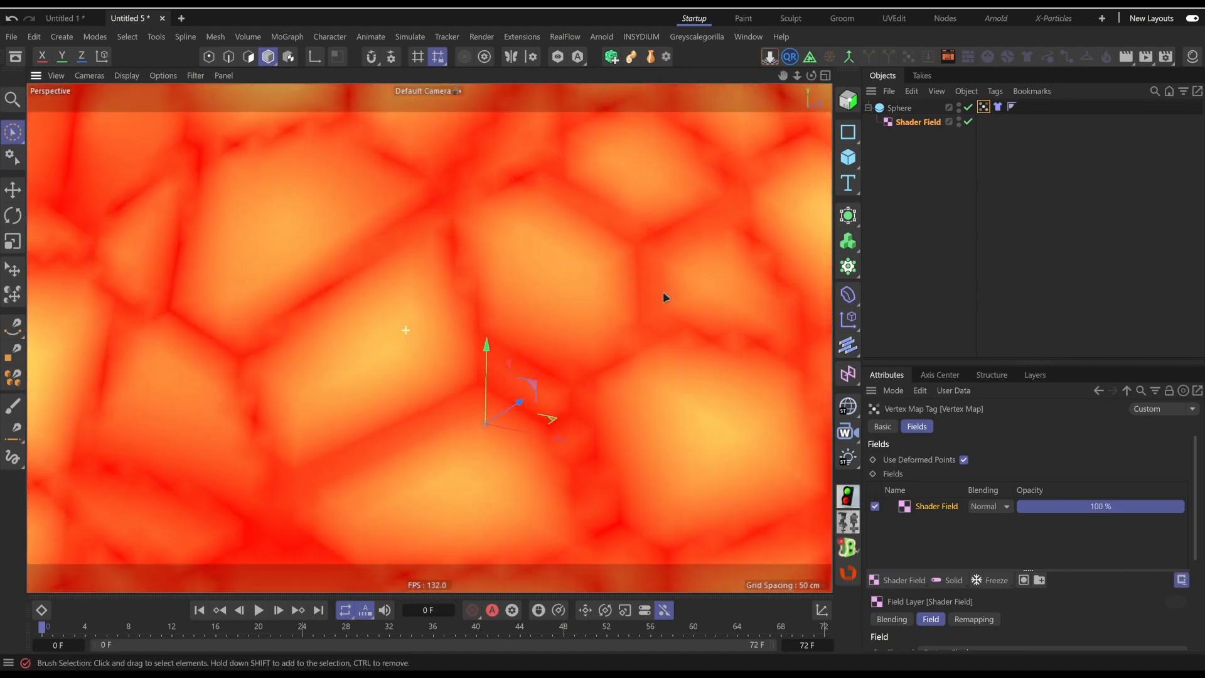
pyautogui.scroll(-10, 364, 377)
pyautogui.scroll(6, 484, 386)
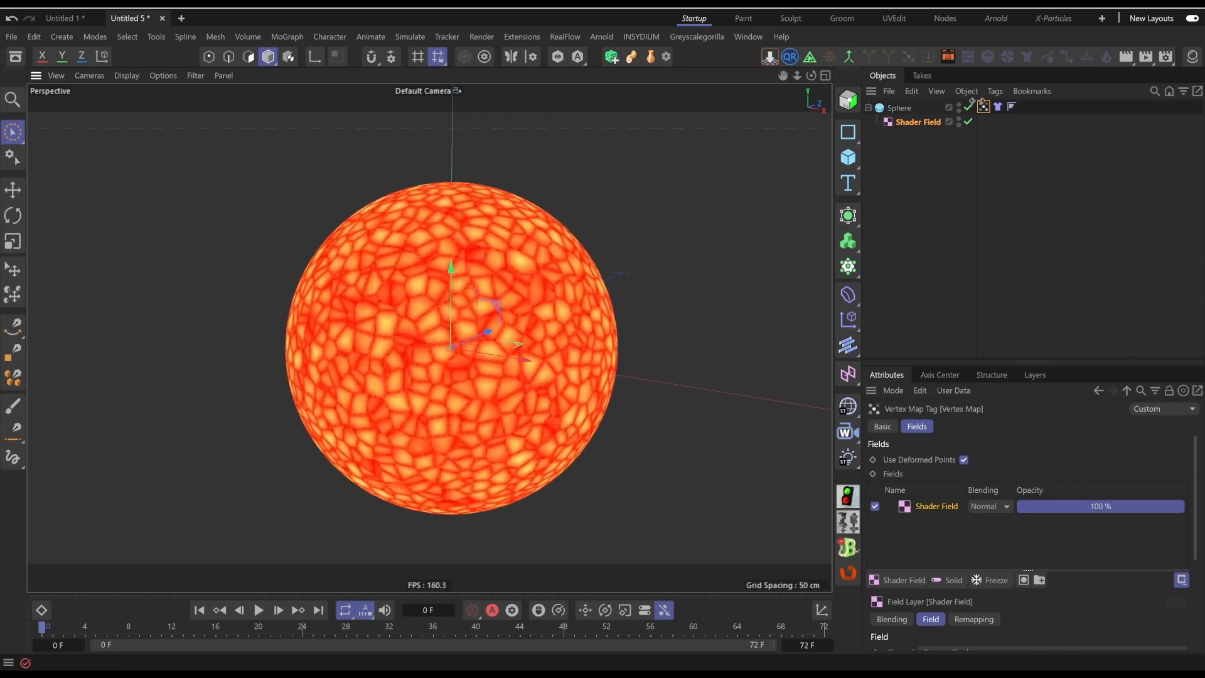
# Set the sphere's segments to 150
pyautogui.click(897, 112)
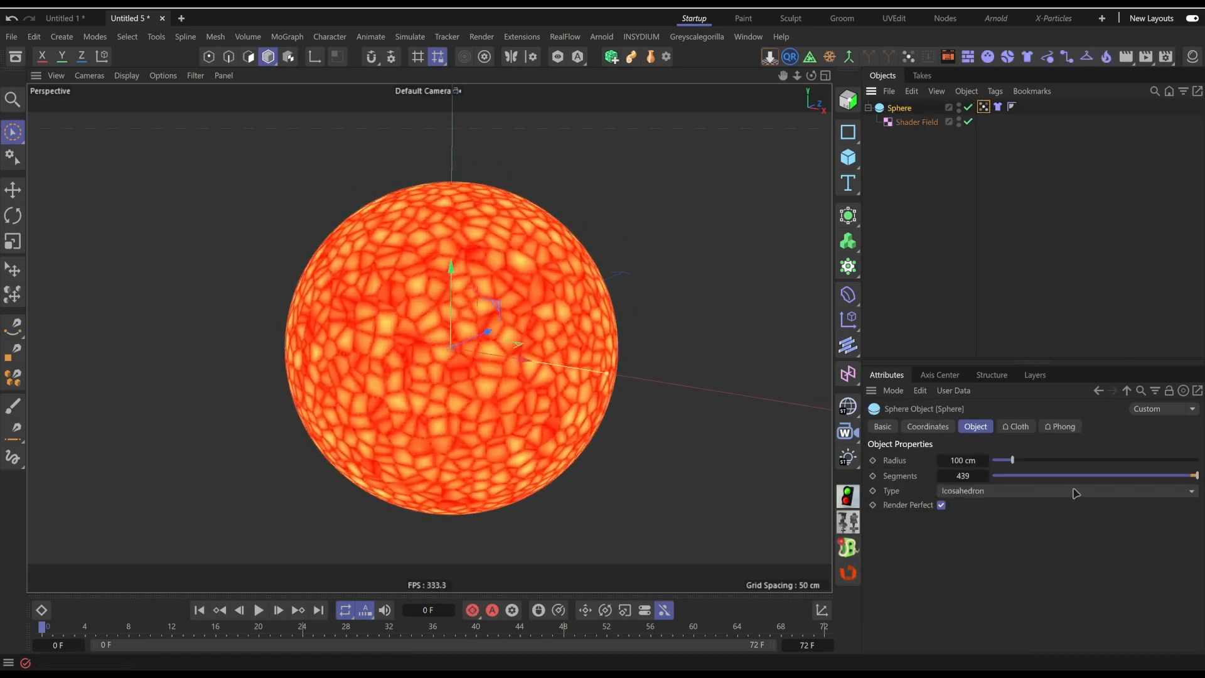
pyautogui.moveTo(1134, 482); pyautogui.dragTo(1198, 476)
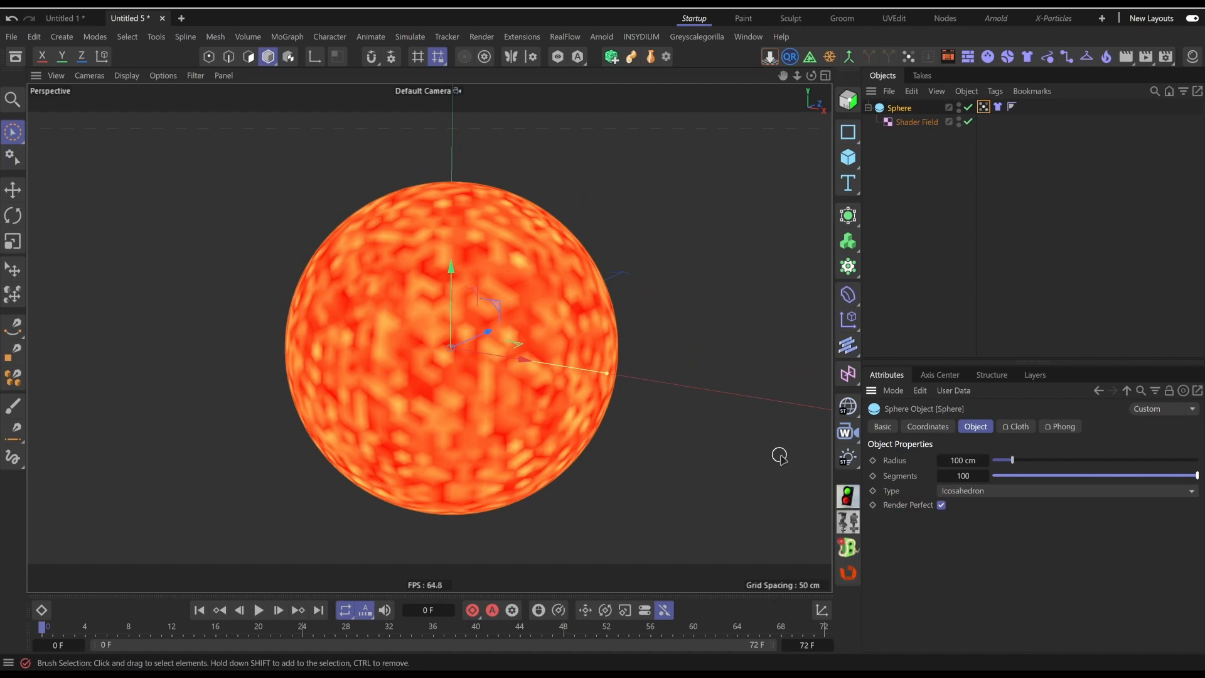
pyautogui.doubleClick(965, 477)
pyautogui.write('150')
pyautogui.press('Return')
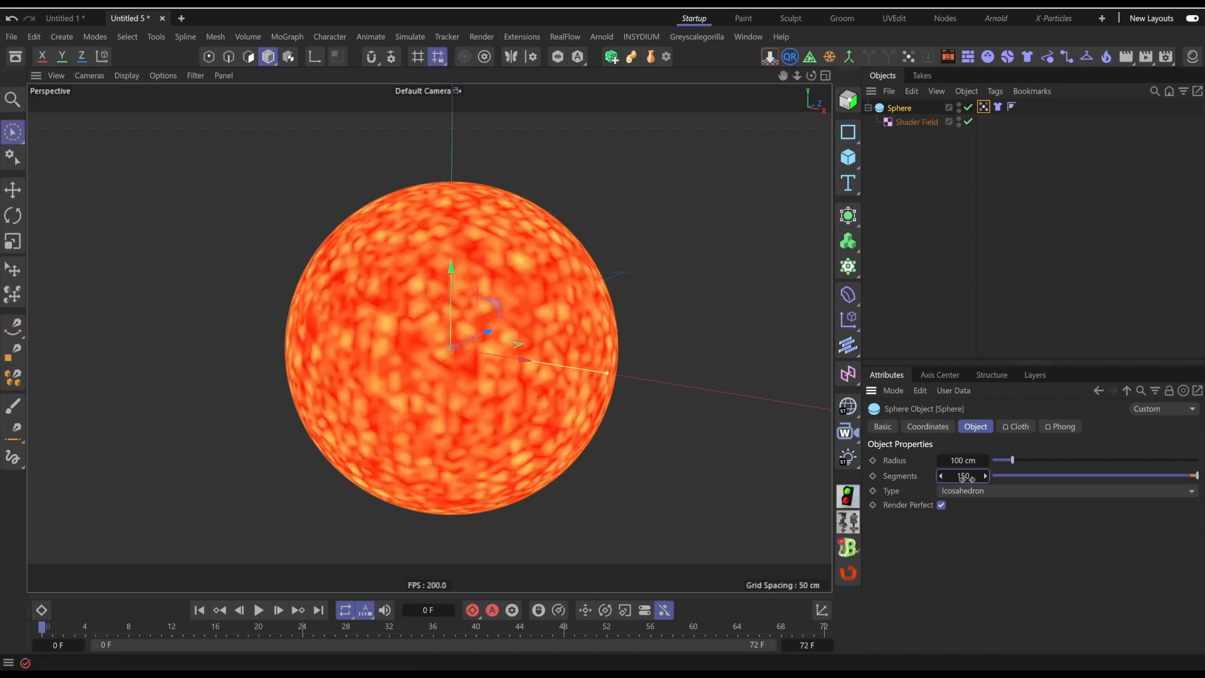
# Set the Global Scale of the Shader Field's Noise shader to about 318% to enlarge the Voronoi cells
pyautogui.click(983, 108)
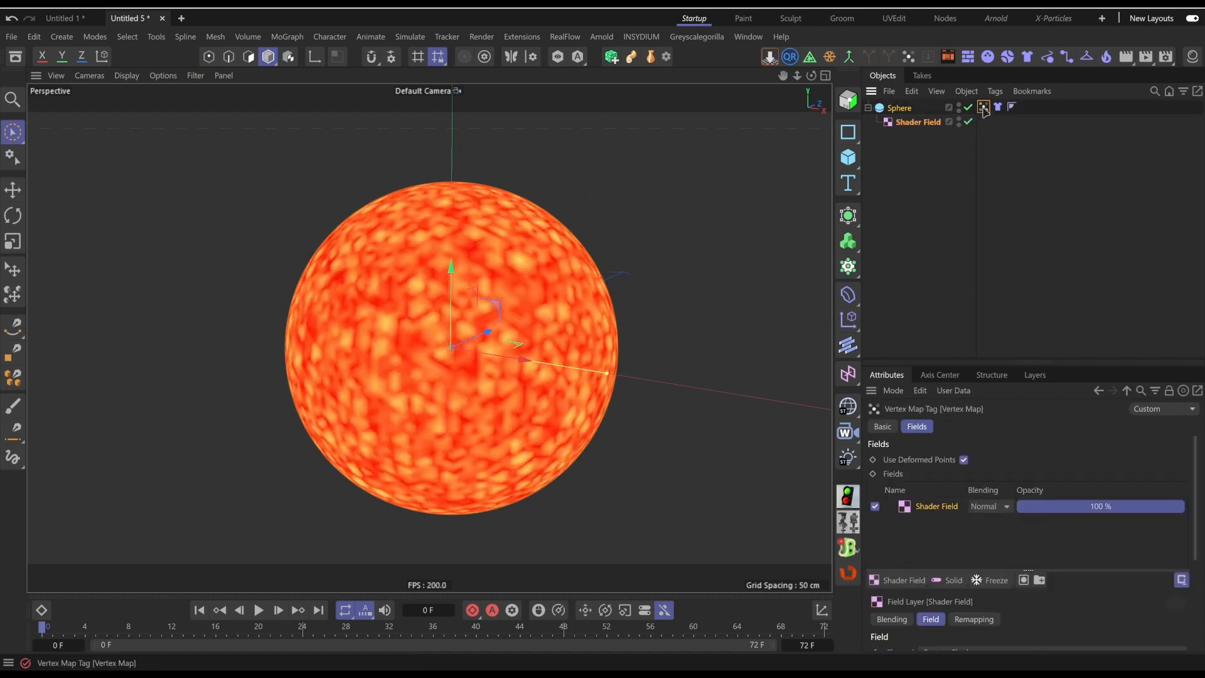
pyautogui.click(920, 122)
pyautogui.click(931, 522)
pyautogui.scroll(-5, 899, 568)
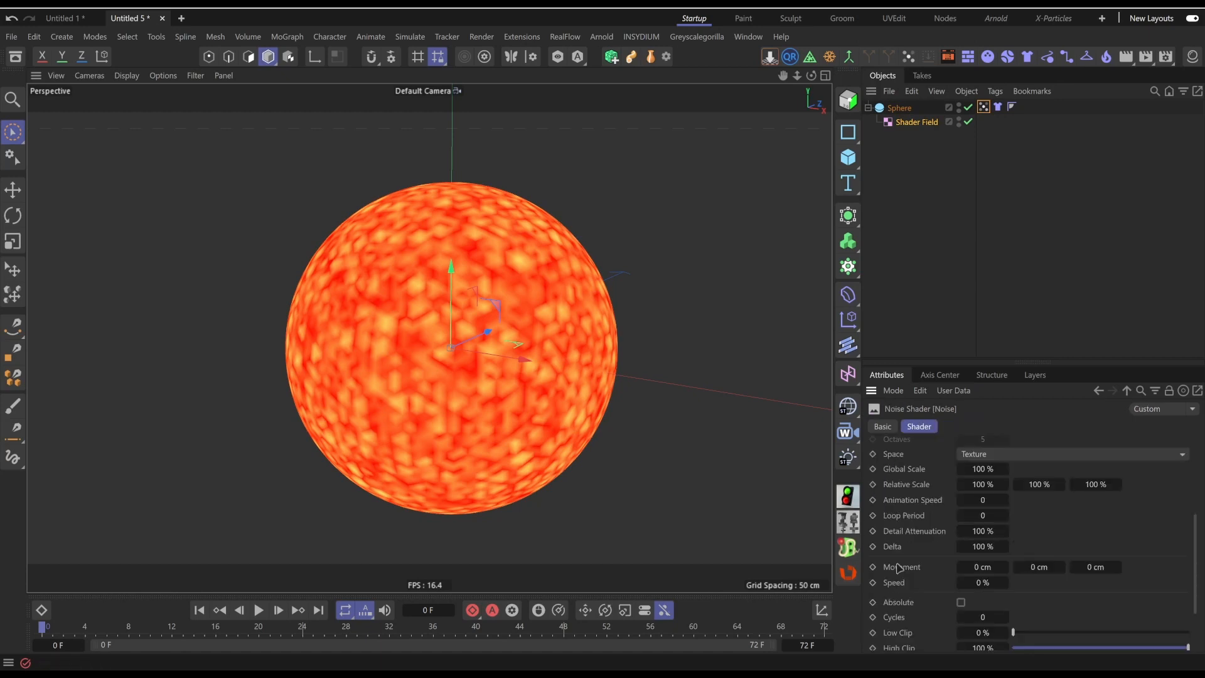
pyautogui.moveTo(981, 469); pyautogui.dragTo(984, 469)
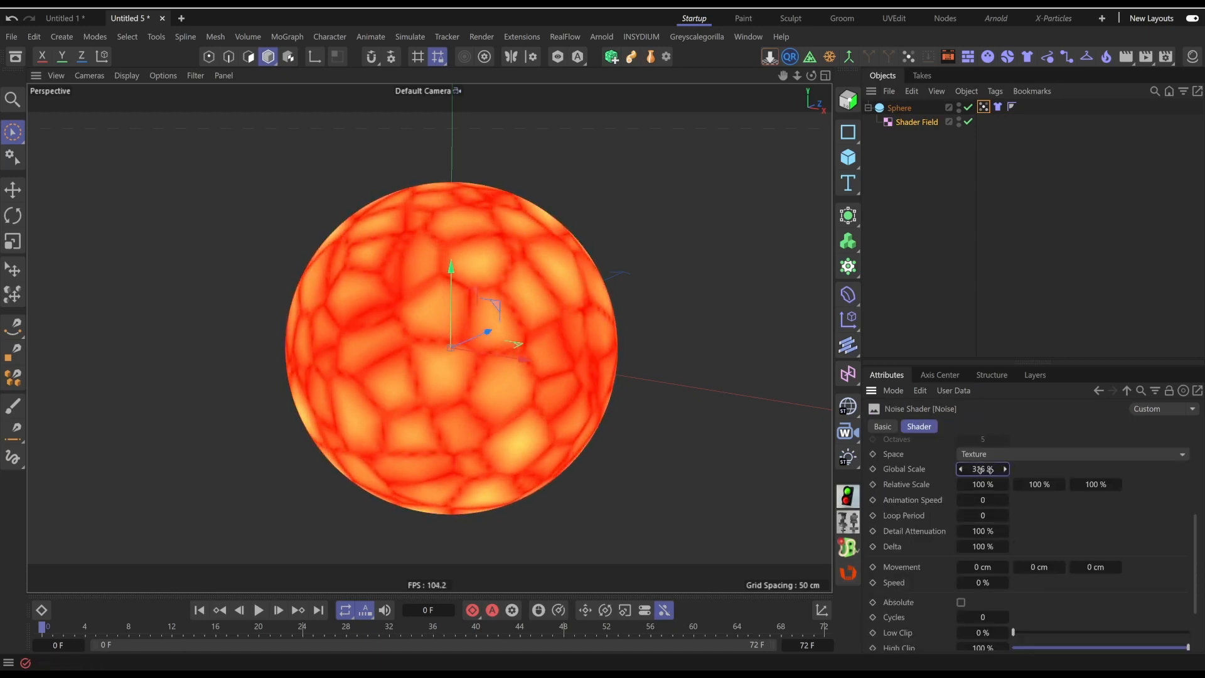
pyautogui.keyDown('alt'); pyautogui.moveTo(333, 363); pyautogui.dragTo(372, 353); pyautogui.keyUp('alt')
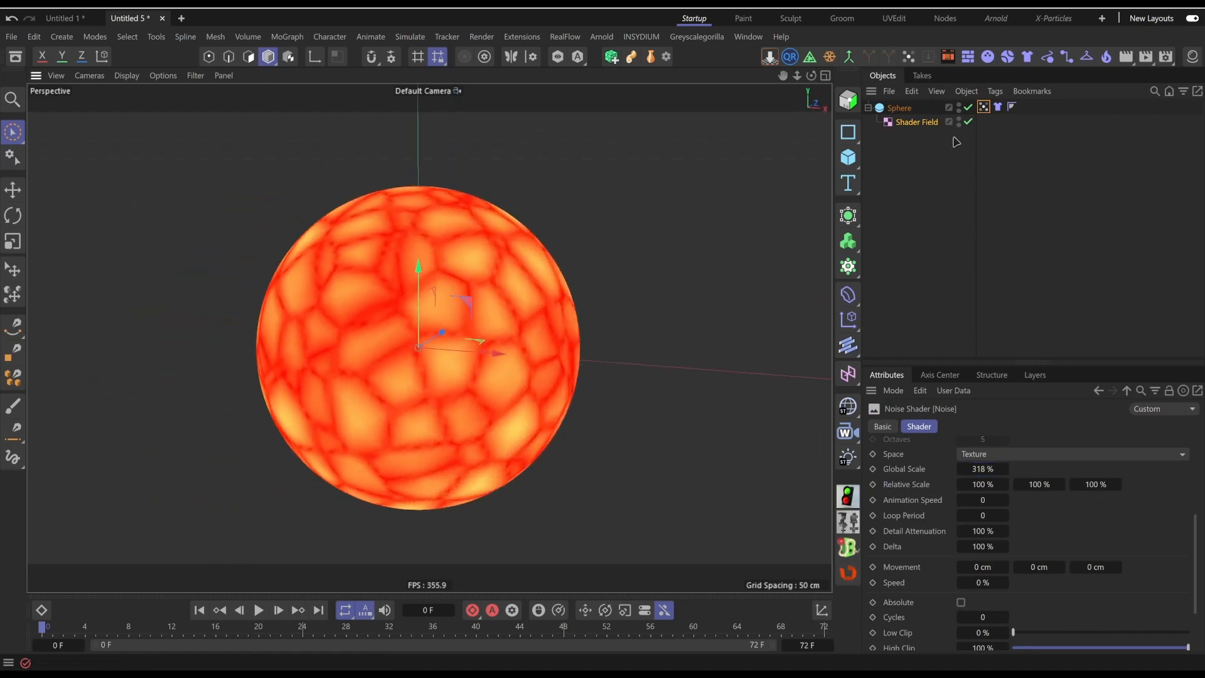
# Enable Balloon in the sphere's Cloth tag and assign the vertex map as its Map
pyautogui.click(998, 108)
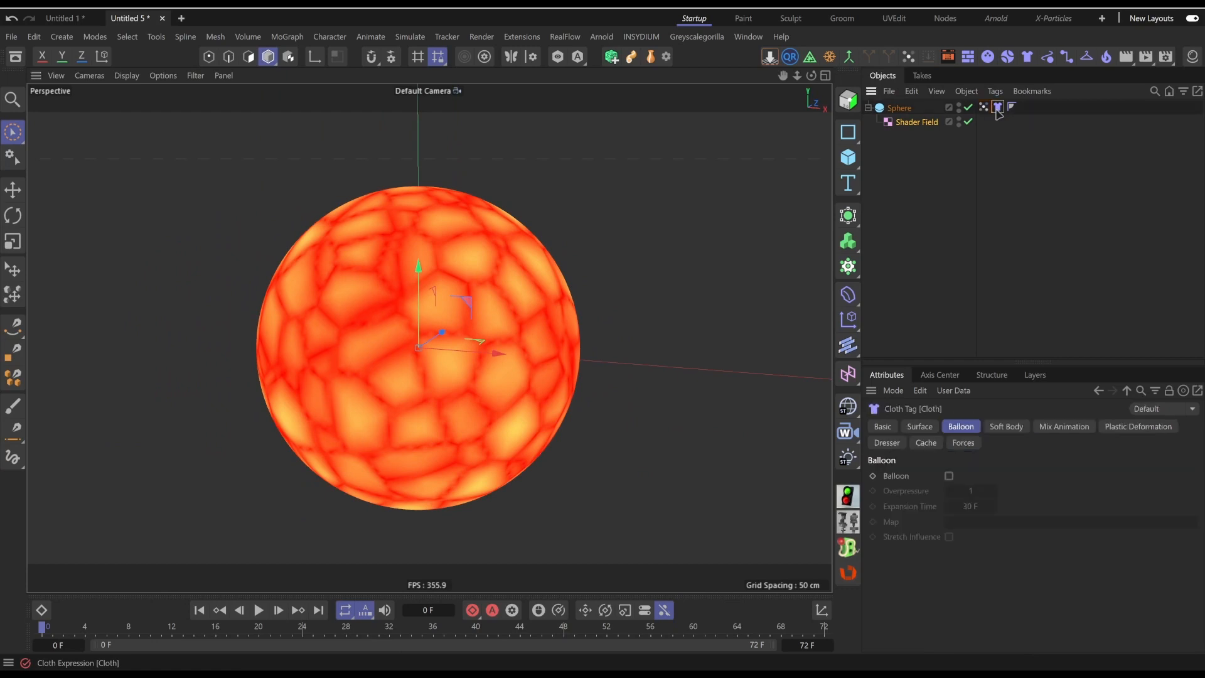
pyautogui.click(983, 106)
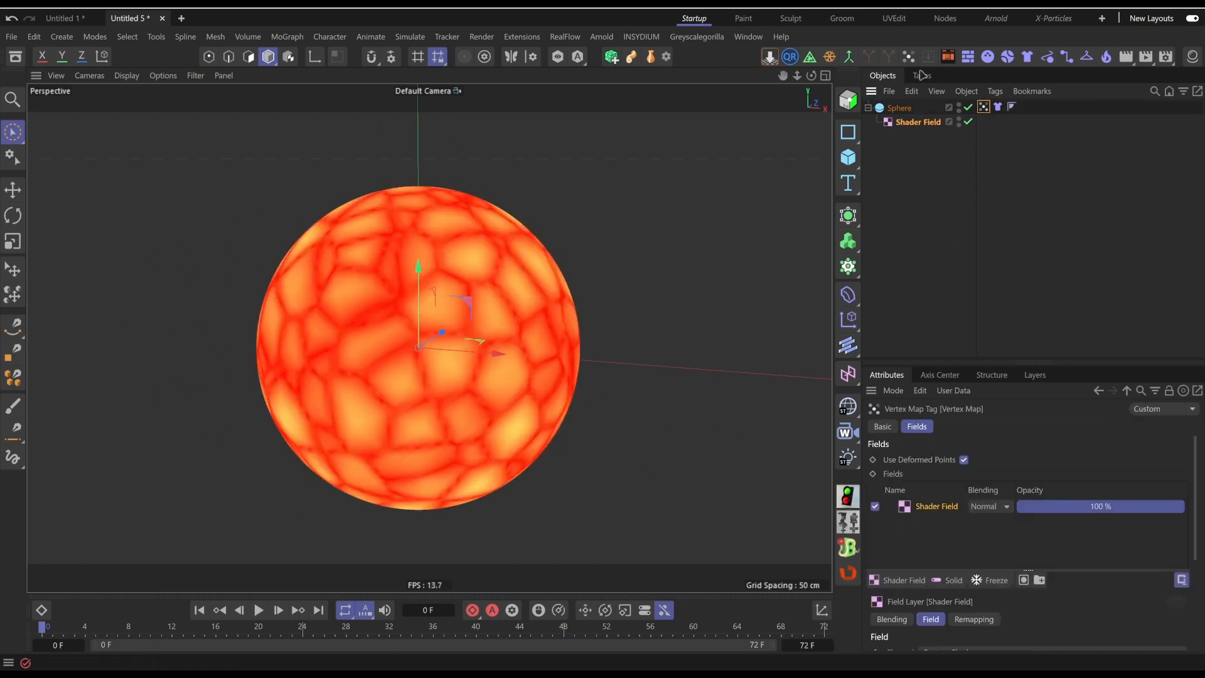
pyautogui.click(998, 107)
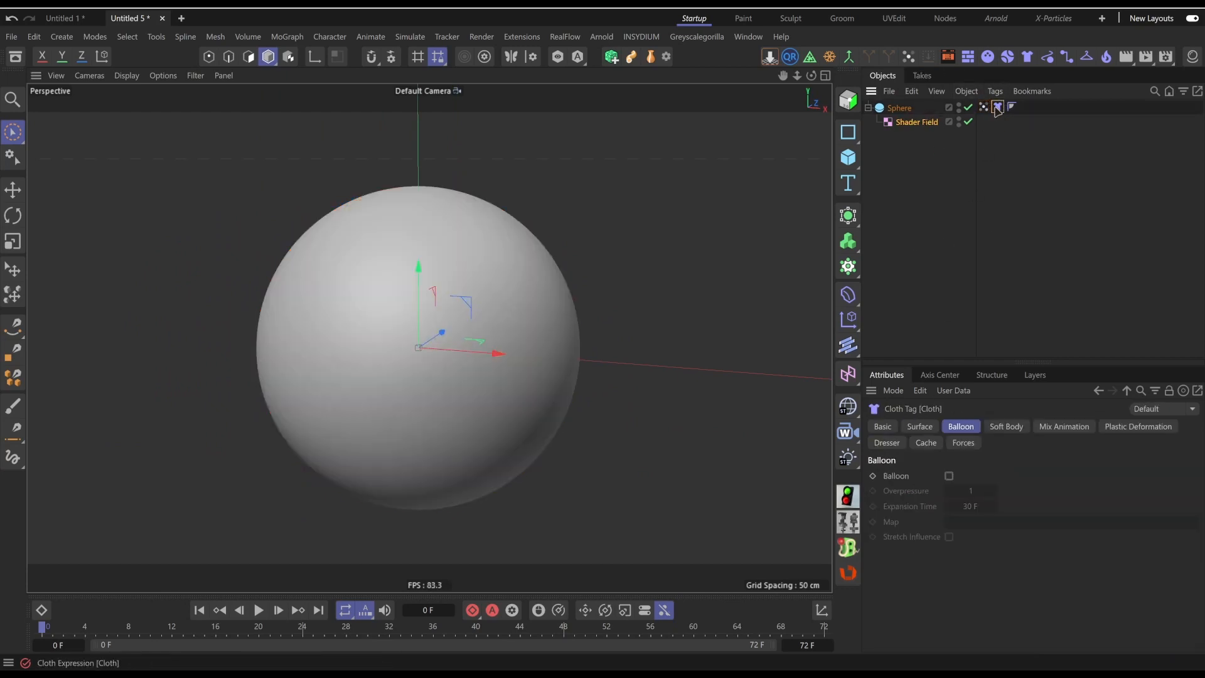
pyautogui.click(950, 477)
pyautogui.moveTo(984, 106); pyautogui.dragTo(989, 522)
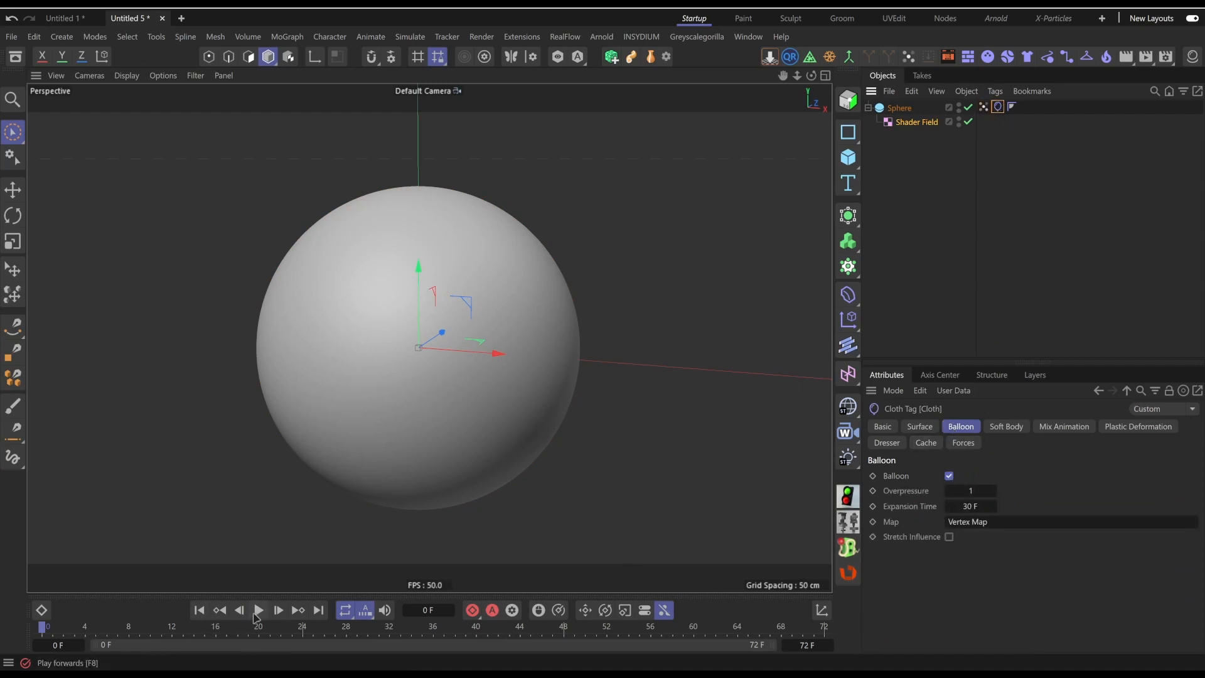
# Test the balloon simulation, set Overpressure to 5 and play it again
pyautogui.click(257, 611)
pyautogui.click(257, 611)
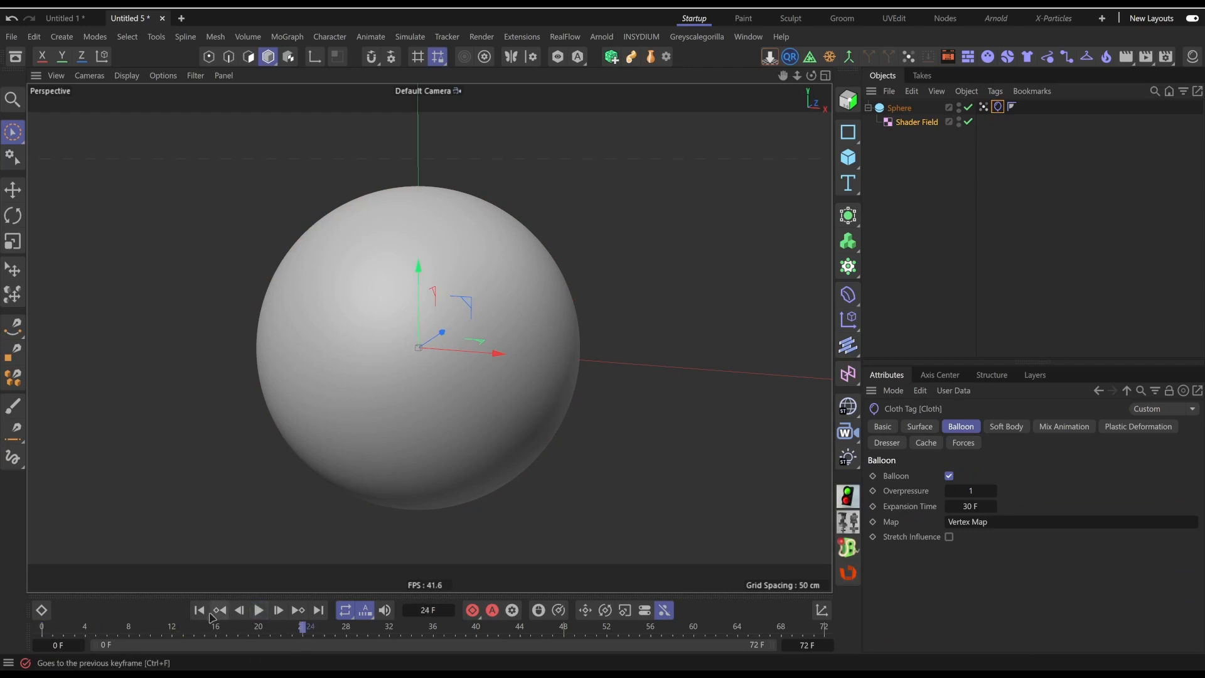
pyautogui.click(212, 617)
pyautogui.click(982, 493)
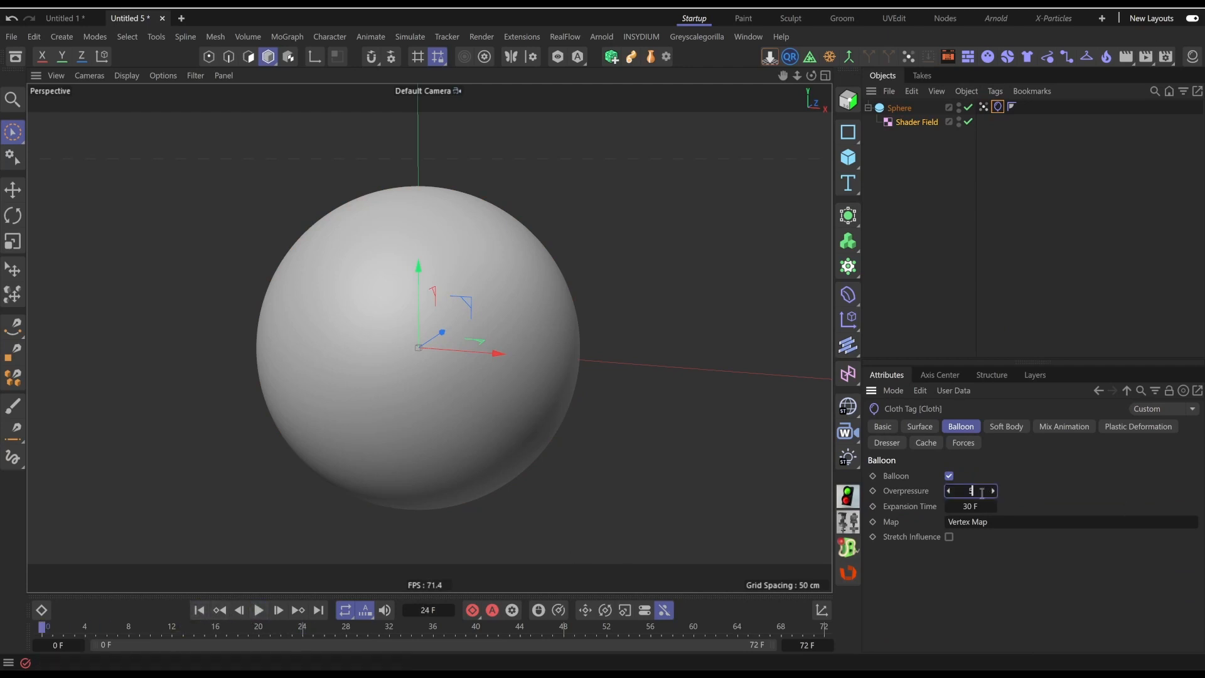
pyautogui.click(259, 610)
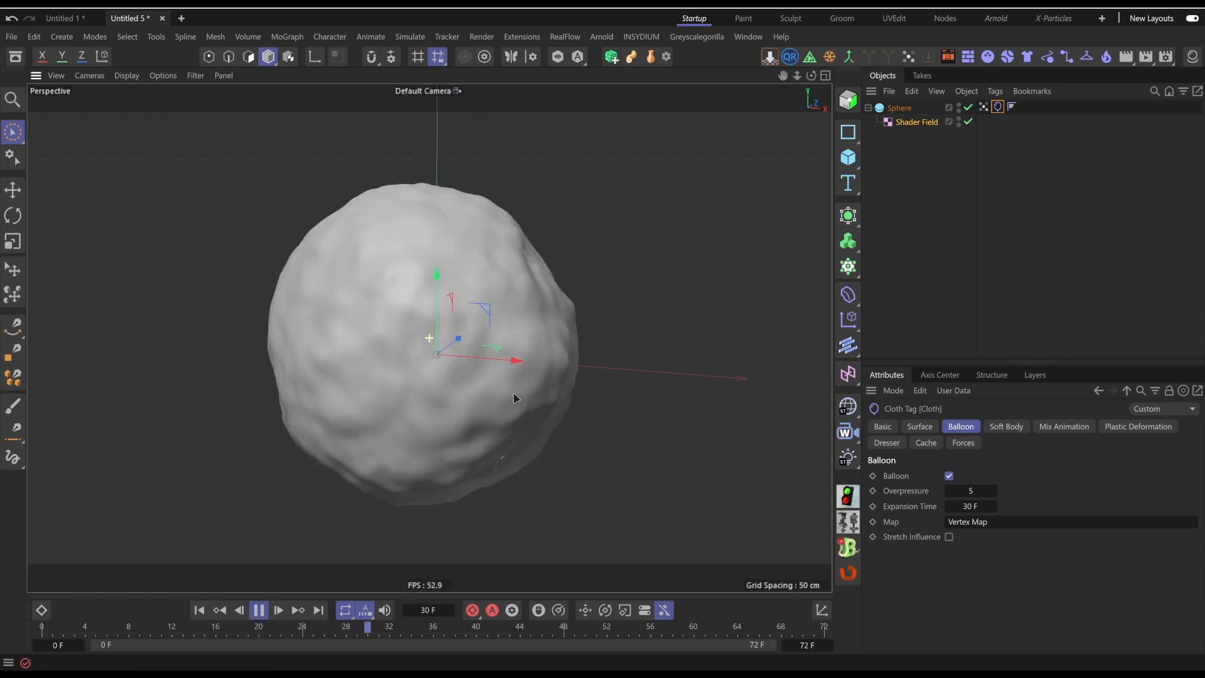
# Examine how the vertex map behaves on the inflating sphere during playback, and return to the first frame
pyautogui.click(984, 107)
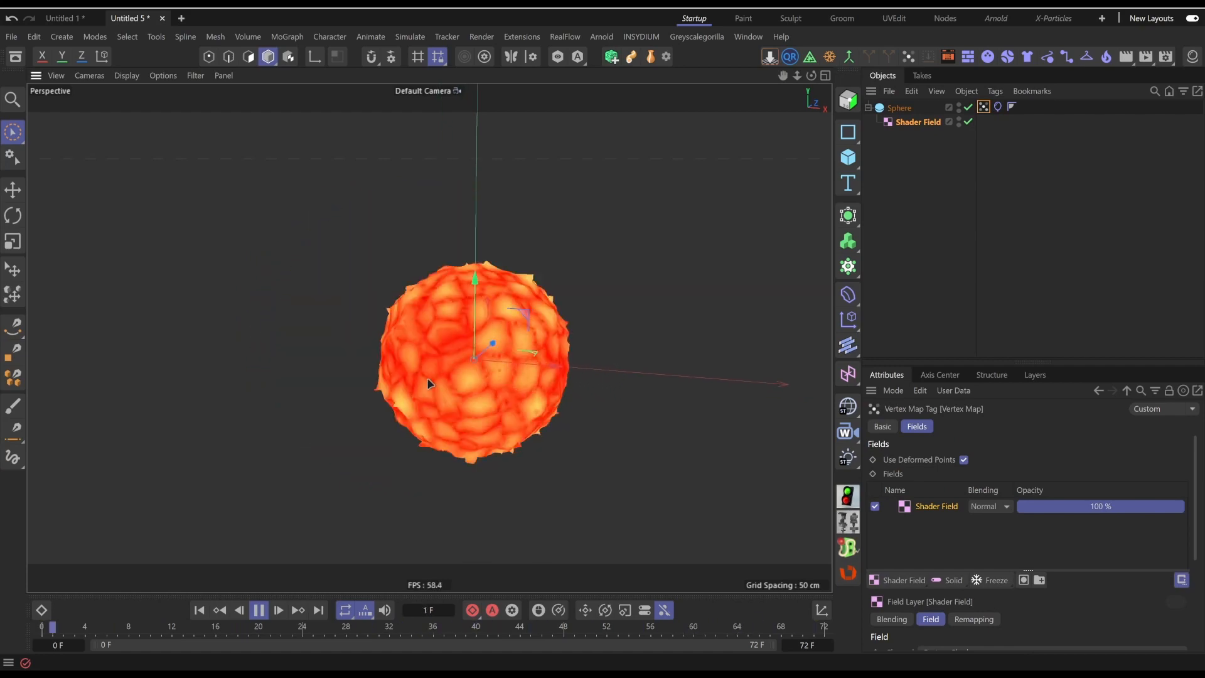
pyautogui.keyDown('alt'); pyautogui.moveTo(502, 394); pyautogui.dragTo(529, 366); pyautogui.keyUp('alt')
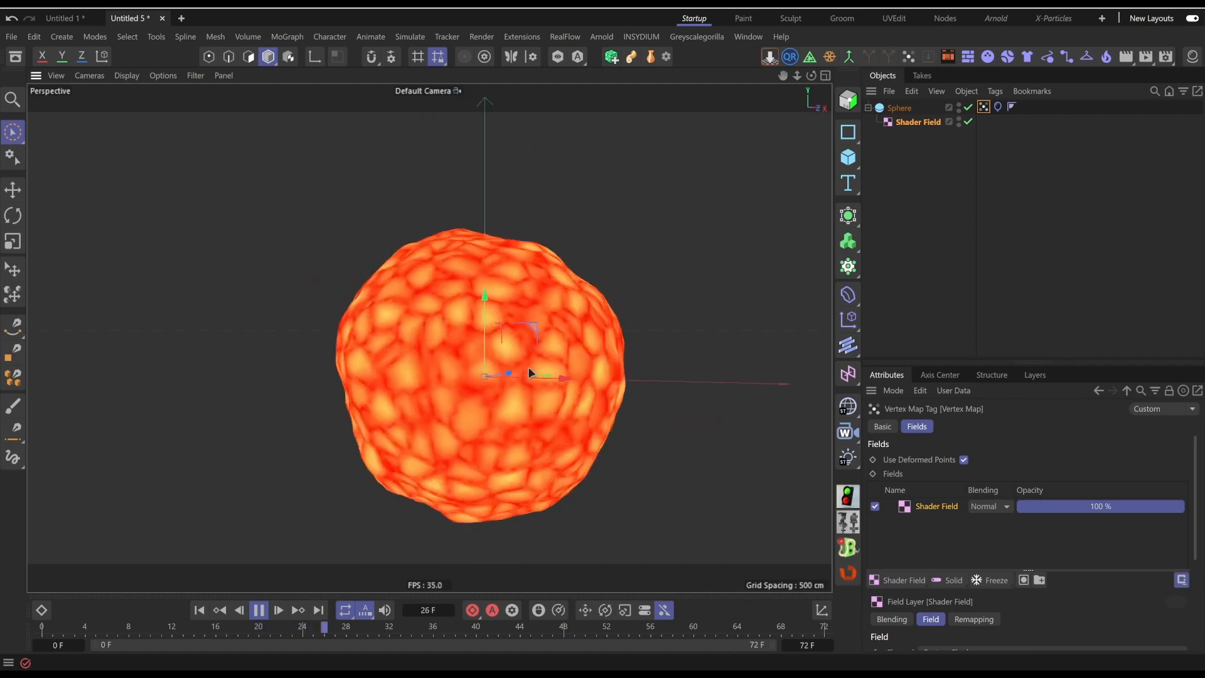
pyautogui.click(259, 610)
pyautogui.click(199, 610)
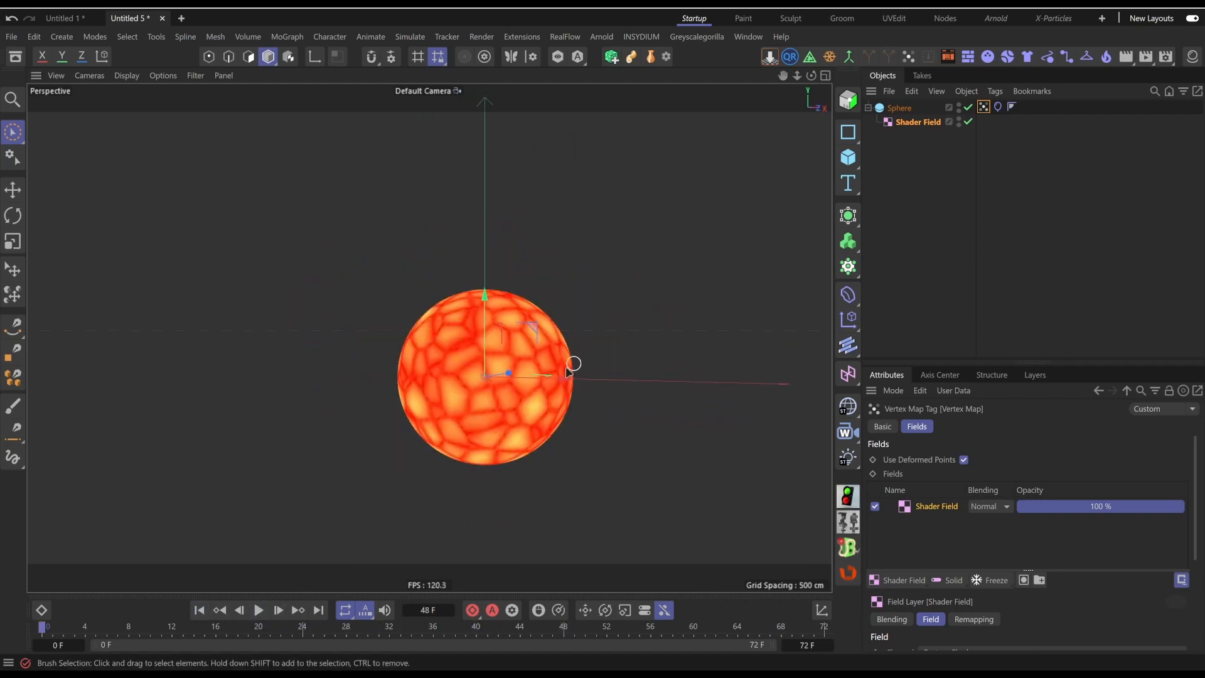
pyautogui.keyDown('alt'); pyautogui.moveTo(568, 372); pyautogui.dragTo(492, 358); pyautogui.keyUp('alt')
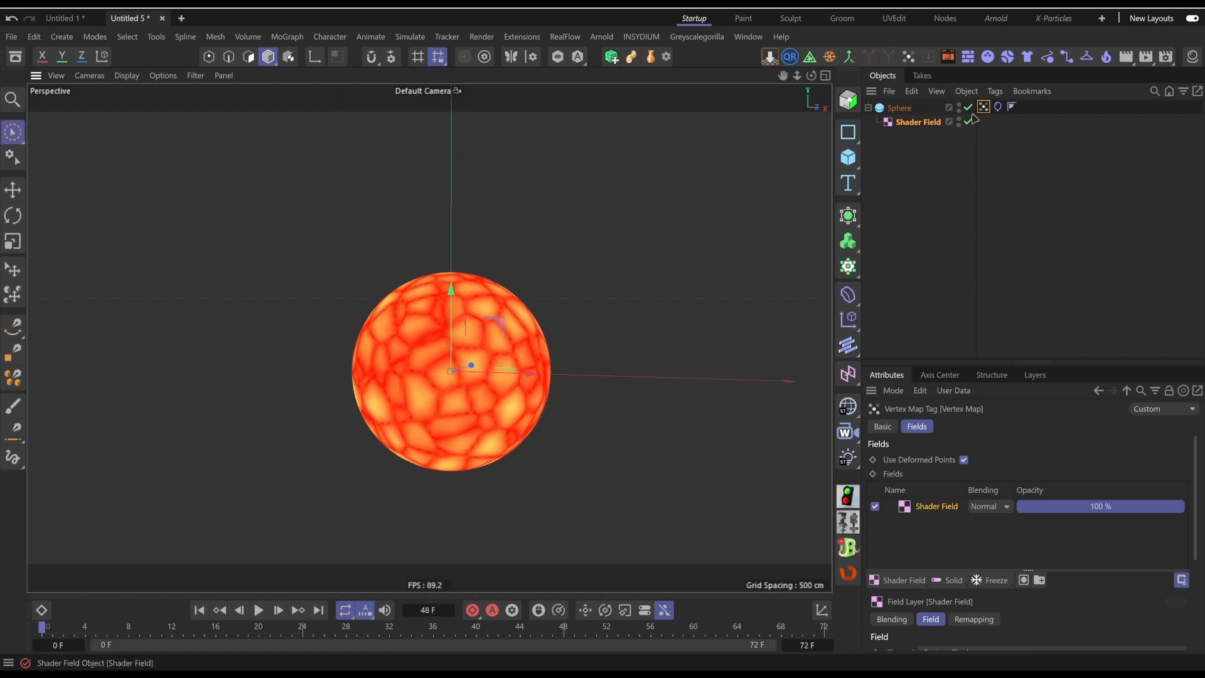
# Add a Freeze layer above the Shader Field in the vertex map and test the inflation, rewinding to the start
pyautogui.click(993, 580)
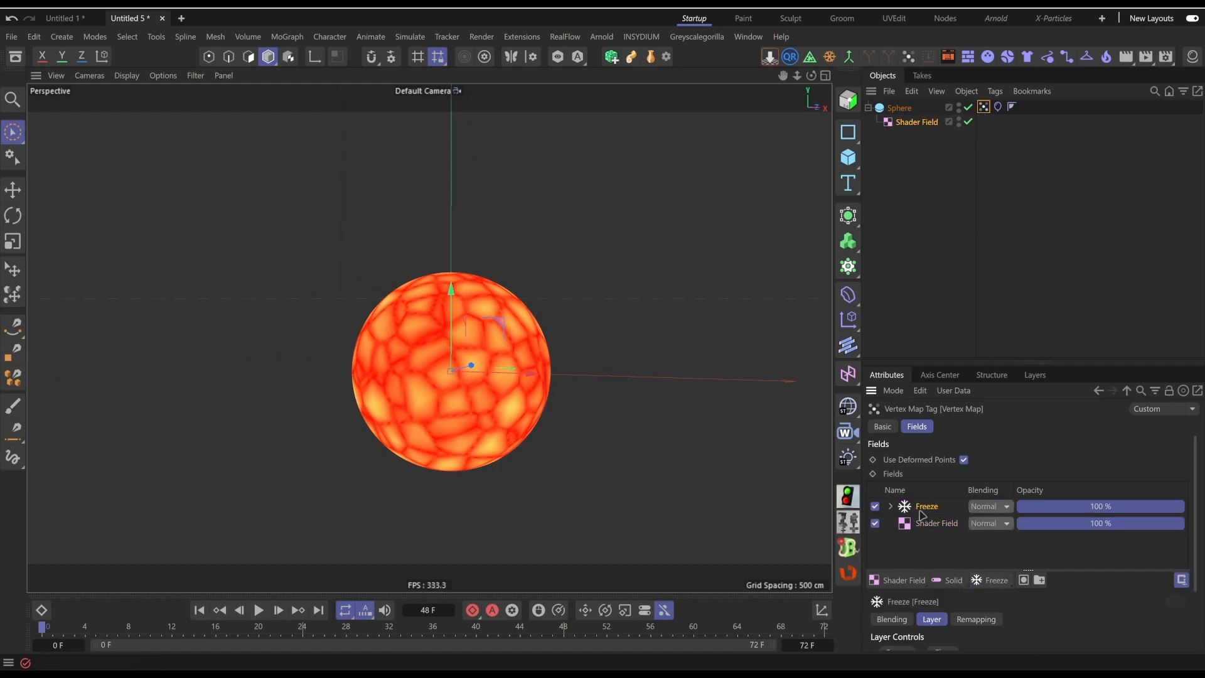
pyautogui.click(993, 581)
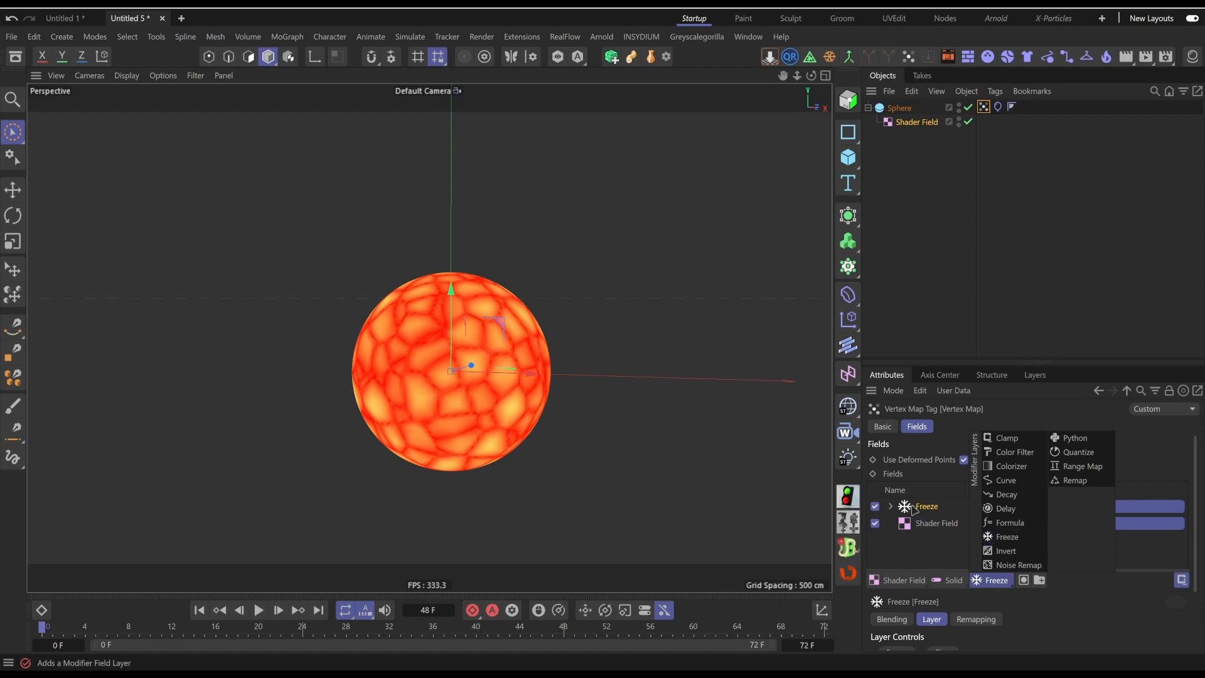
pyautogui.click(930, 548)
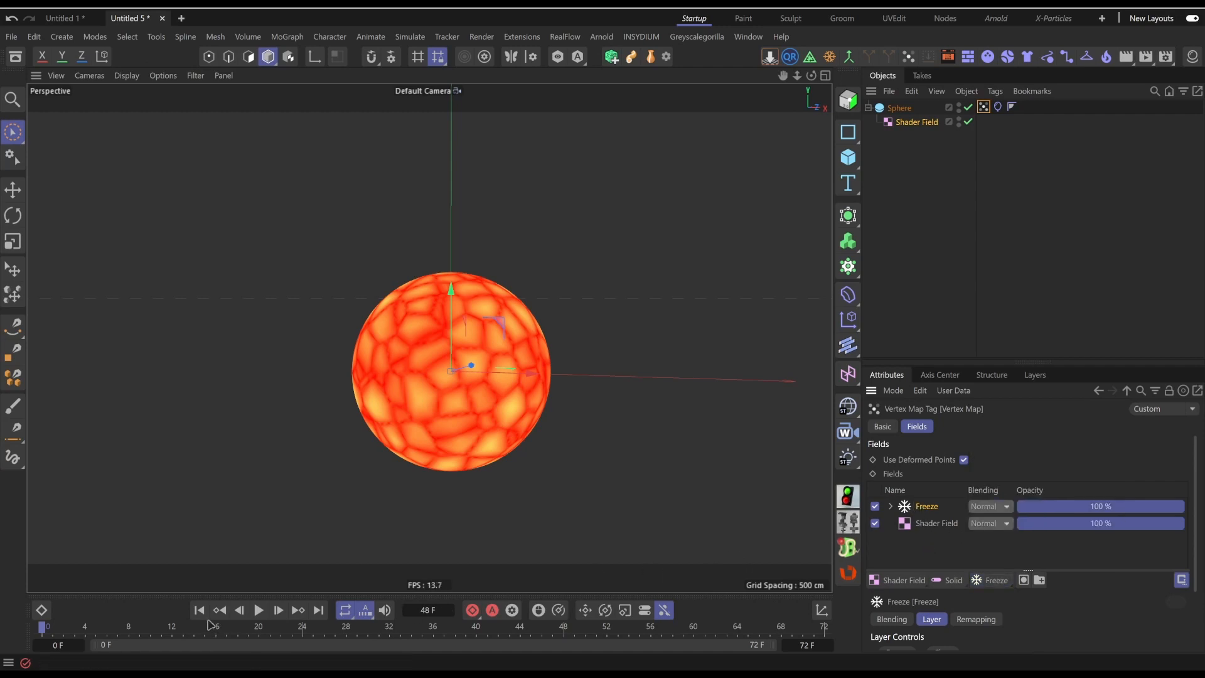
pyautogui.click(256, 614)
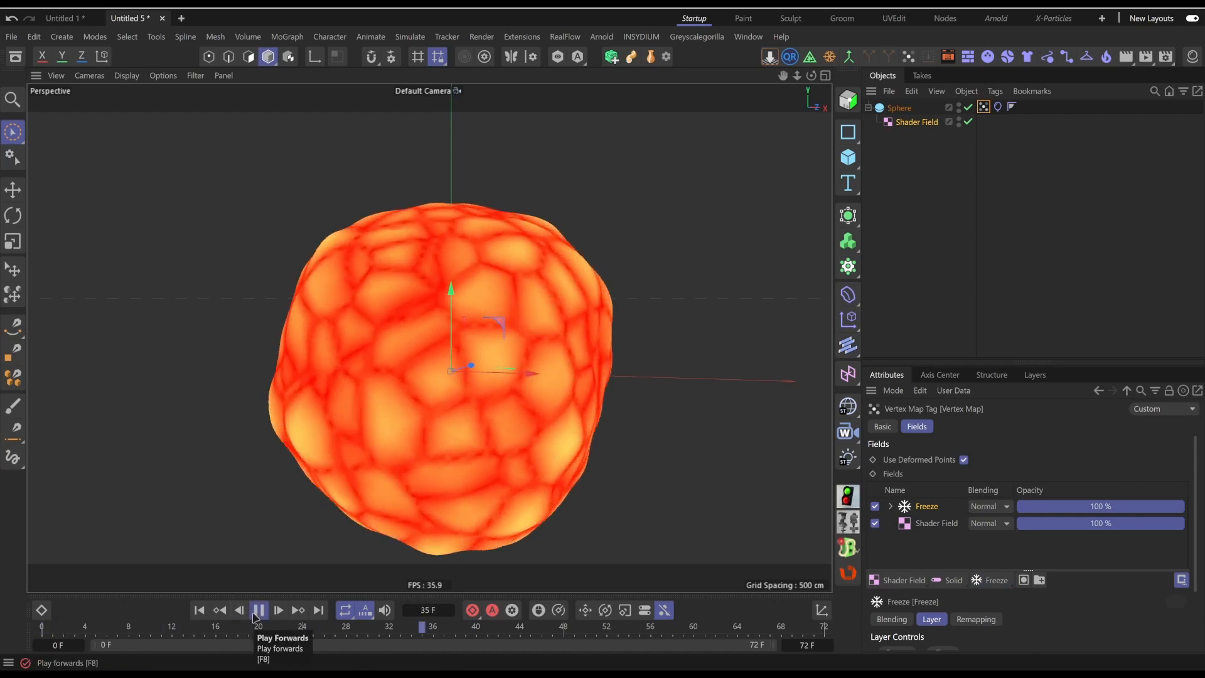
pyautogui.click(199, 610)
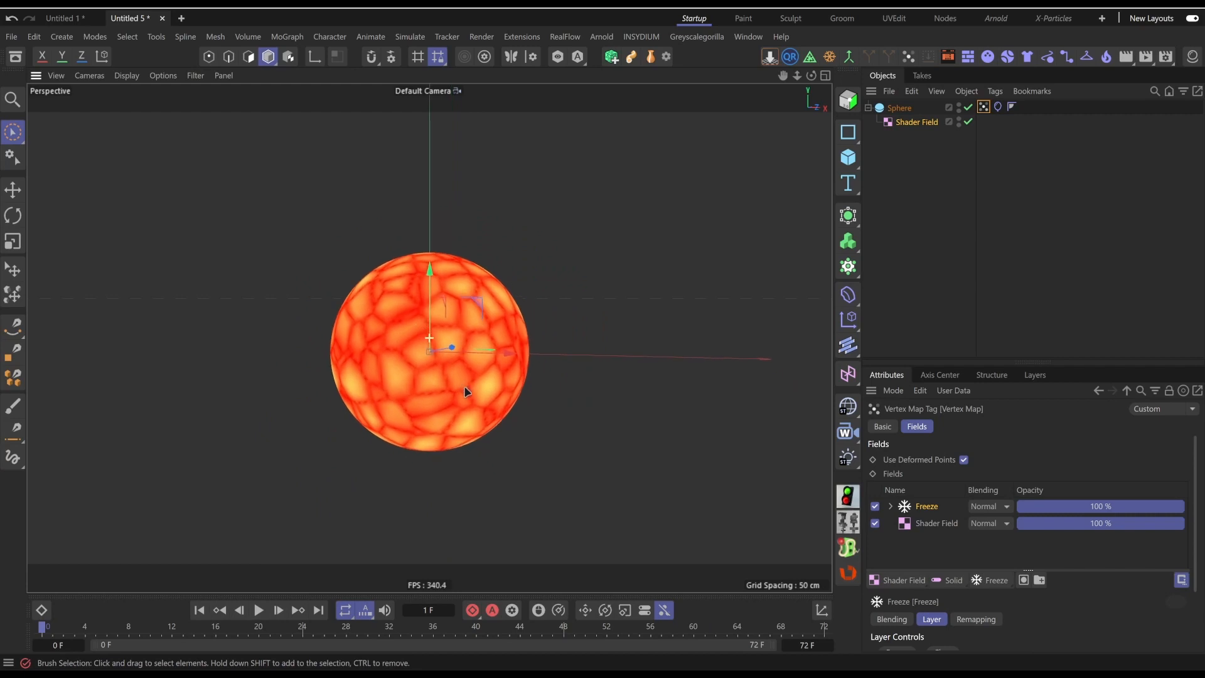
# Reduce the balloon Overpressure in the sphere's Cloth tag to 3
pyautogui.click(1025, 149)
pyautogui.click(998, 107)
pyautogui.keyDown('alt'); pyautogui.moveTo(375, 374); pyautogui.dragTo(405, 374); pyautogui.keyUp('alt')
pyautogui.keyDown('alt'); pyautogui.moveTo(405, 374); pyautogui.dragTo(430, 381, button='middle'); pyautogui.keyUp('alt')
pyautogui.keyDown('alt'); pyautogui.moveTo(430, 380); pyautogui.dragTo(445, 380, button='right'); pyautogui.keyUp('alt')
pyautogui.keyDown('alt'); pyautogui.moveTo(446, 379); pyautogui.dragTo(438, 381); pyautogui.keyUp('alt')
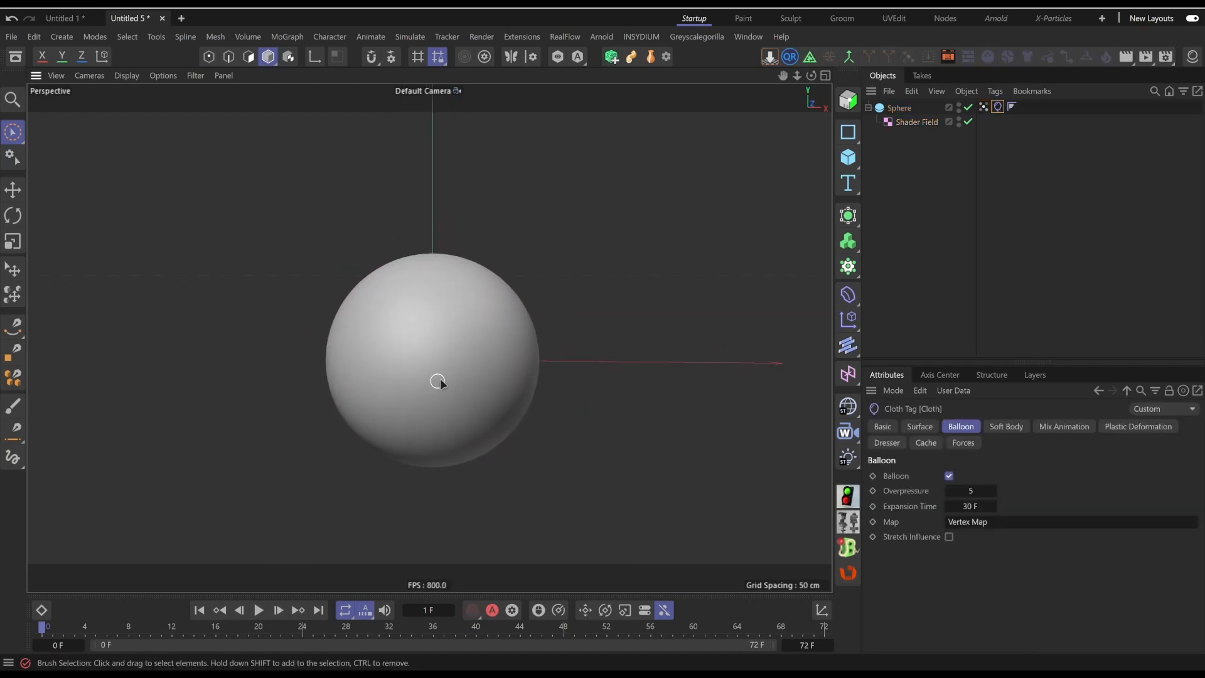
pyautogui.doubleClick(978, 491)
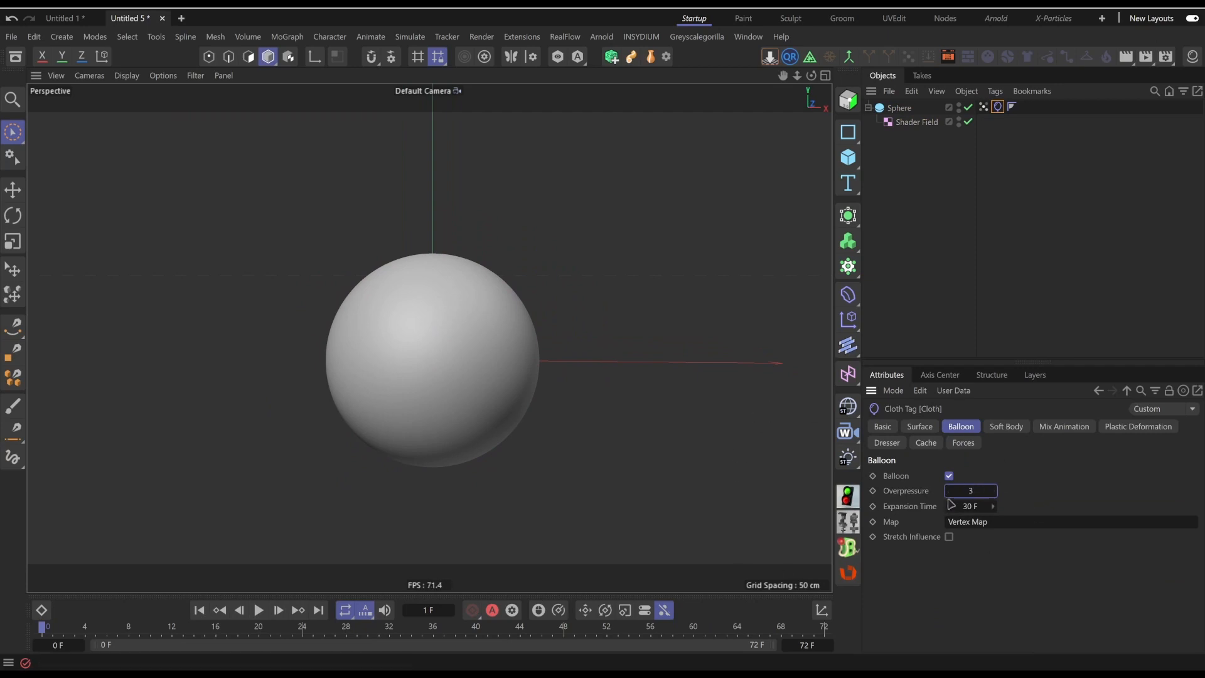
pyautogui.keyDown('alt'); pyautogui.moveTo(472, 367); pyautogui.dragTo(466, 386, button='middle'); pyautogui.keyUp('alt')
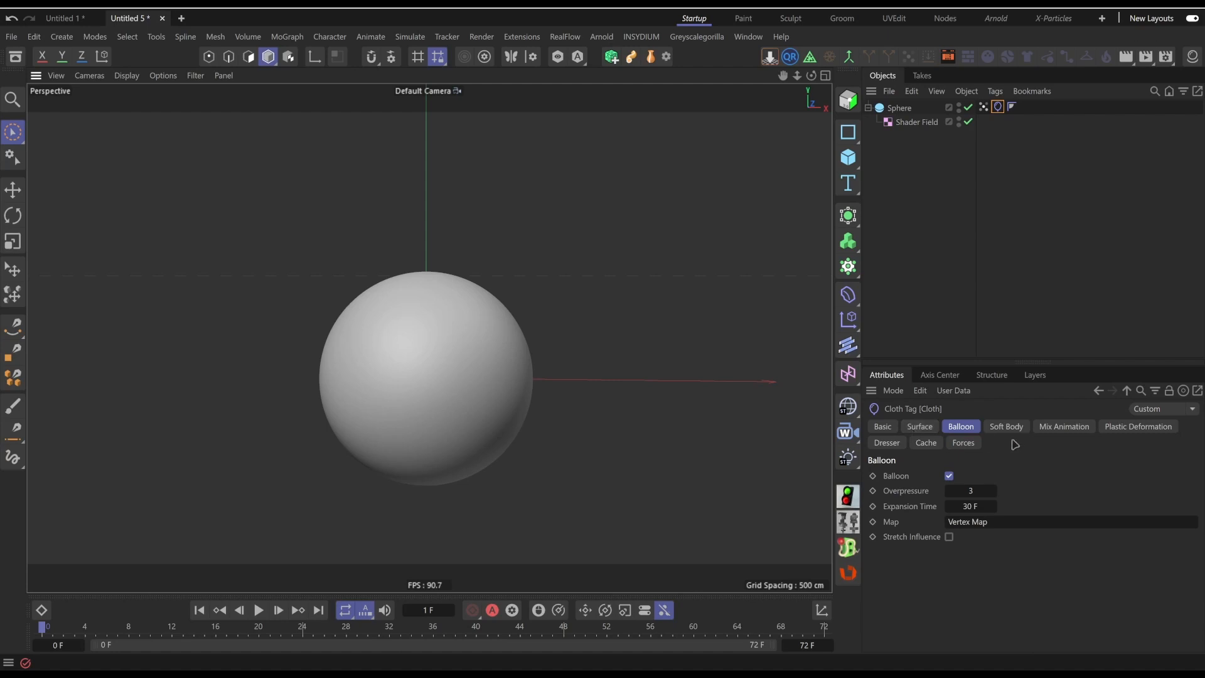
# Enable With Pins in the Cloth tag's Mix Animation settings and assign the vertex map as its Map
pyautogui.click(1075, 427)
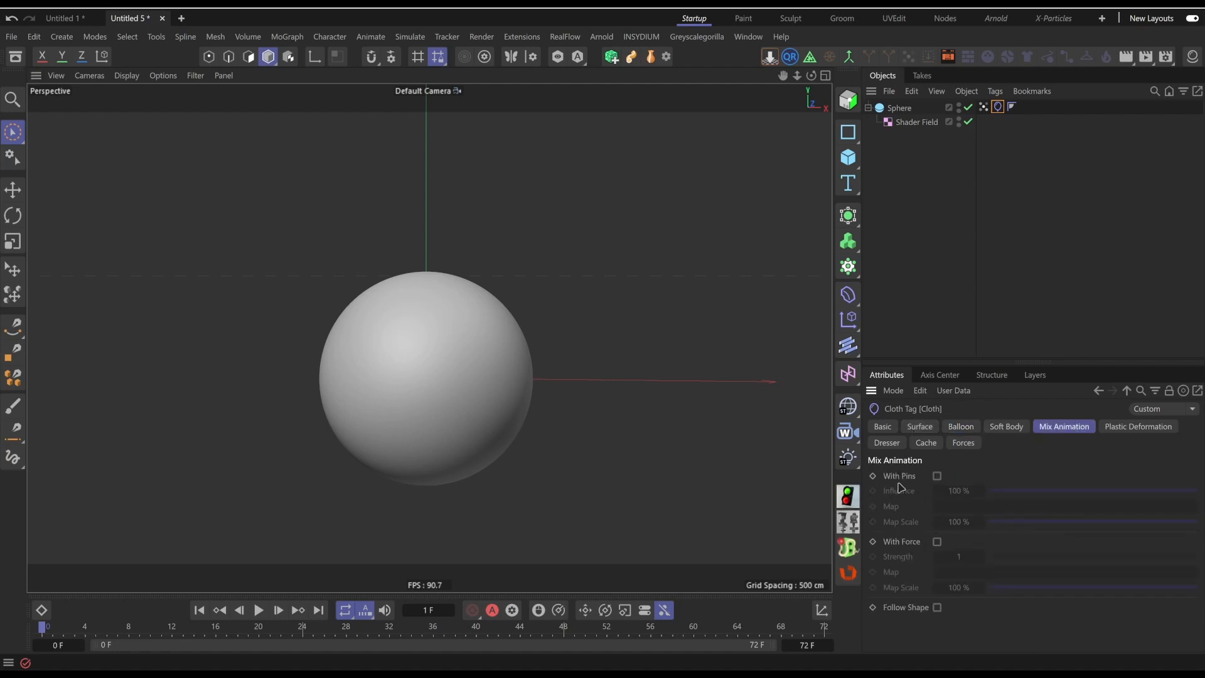
pyautogui.click(938, 476)
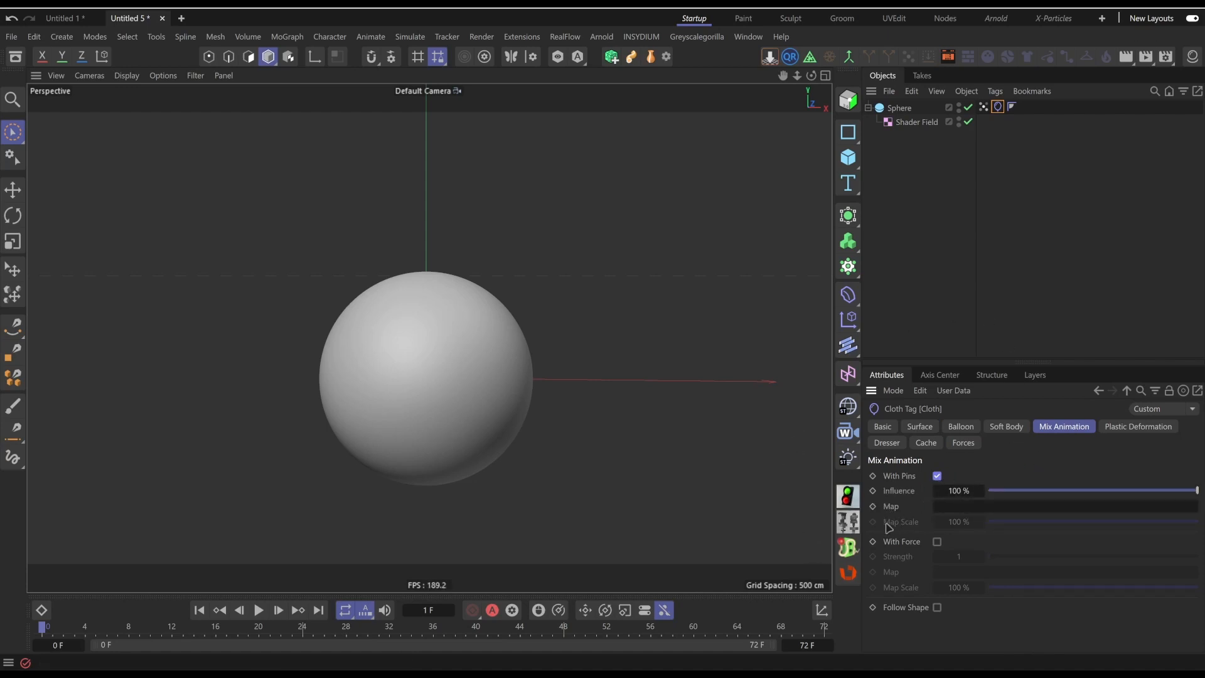
pyautogui.click(983, 106)
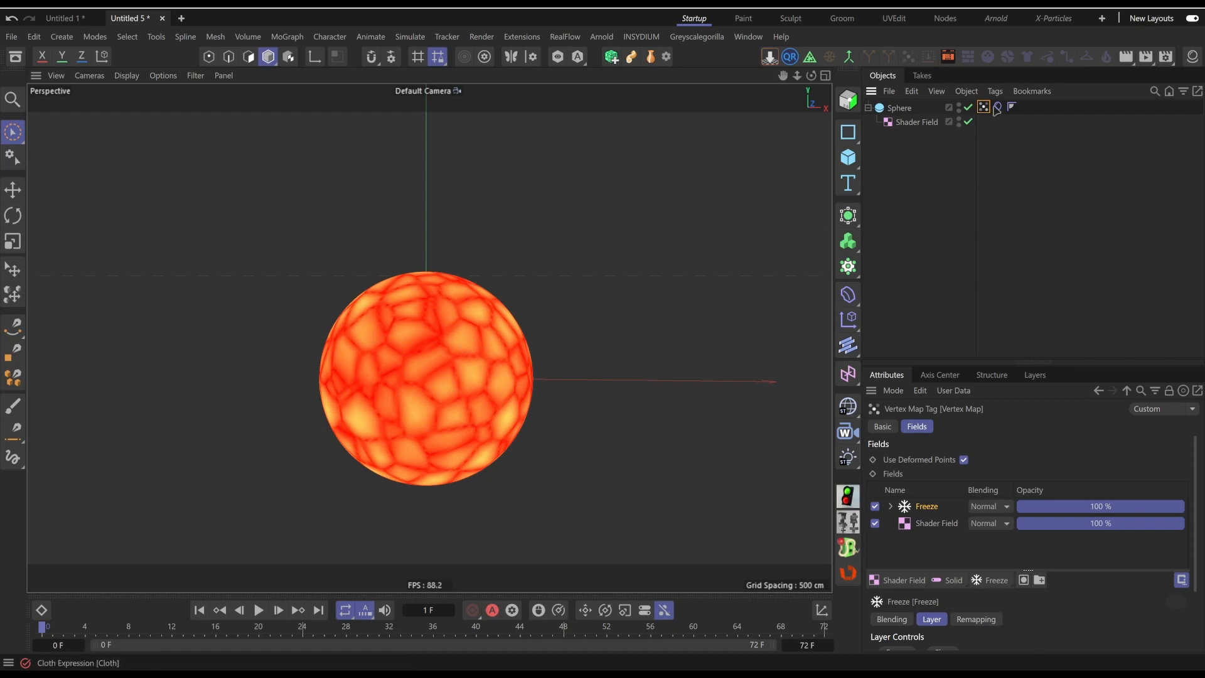
pyautogui.click(998, 107)
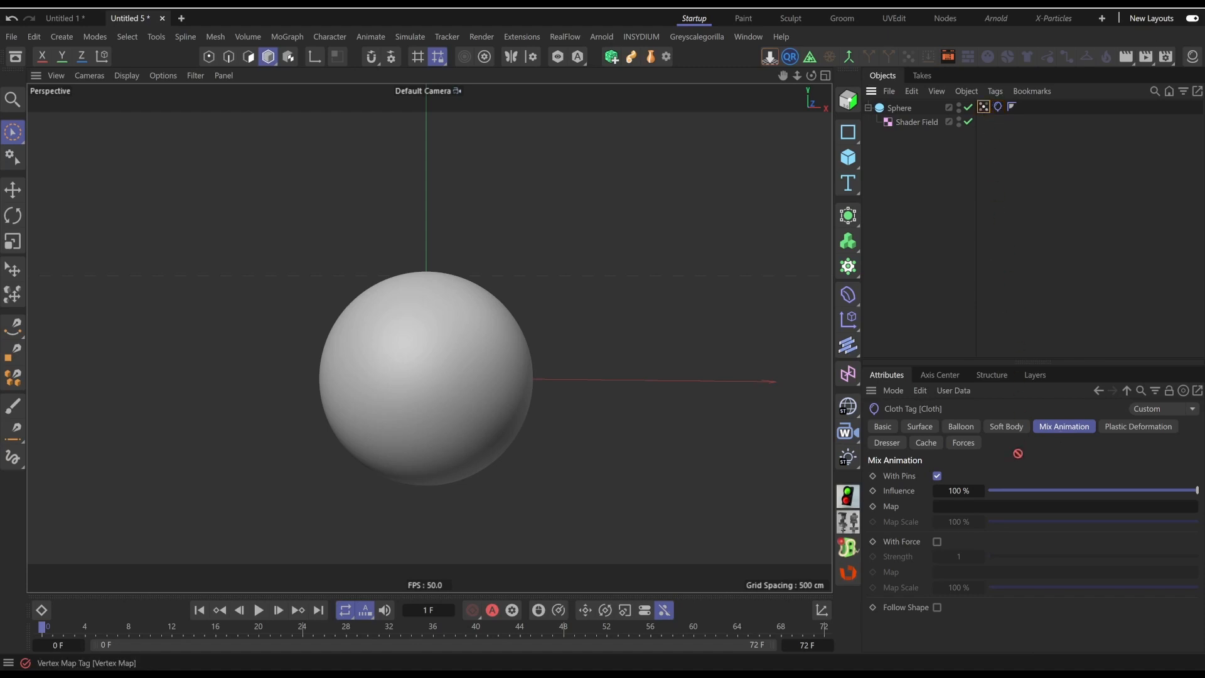
pyautogui.moveTo(1019, 453); pyautogui.dragTo(997, 508)
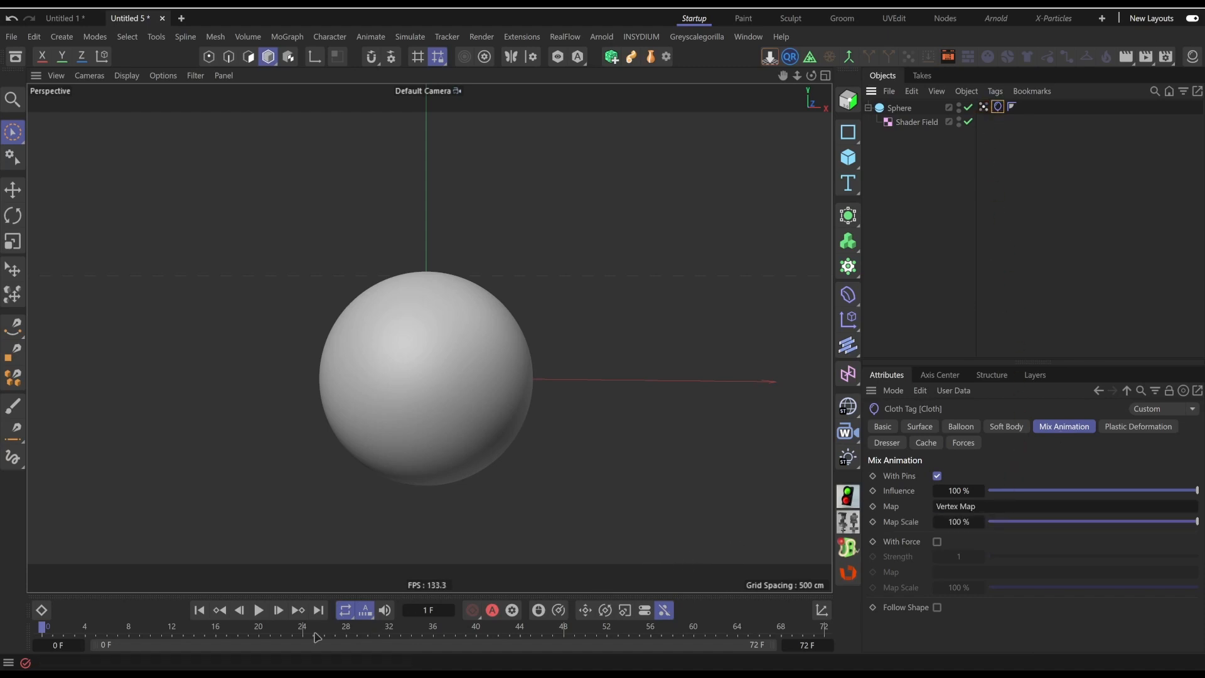
# Test the pinned inflation in playback, check the vertex map on the deformed sphere, and return to the first frame
pyautogui.click(259, 610)
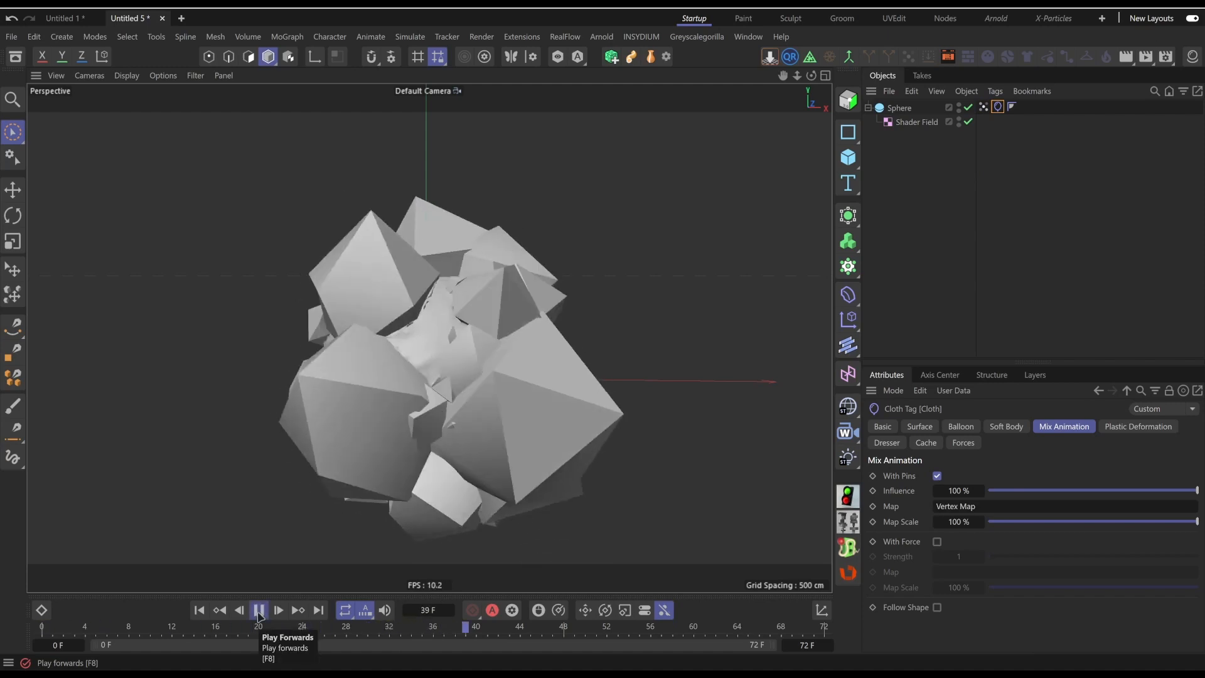
pyautogui.click(199, 610)
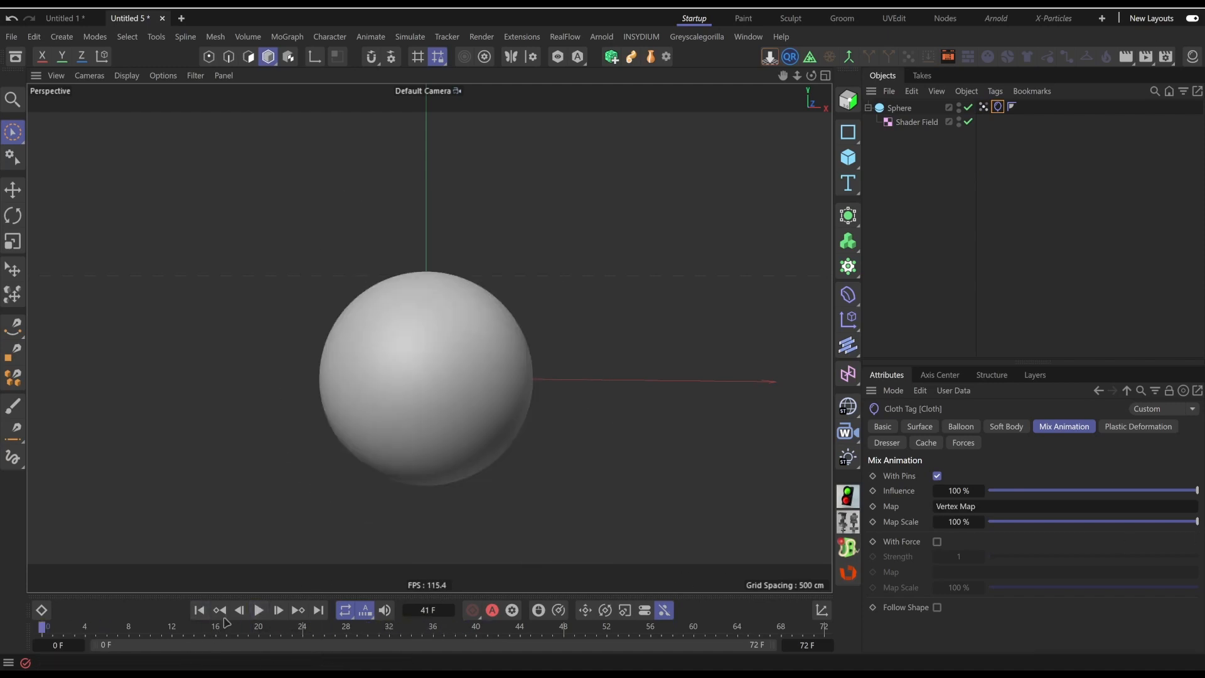
pyautogui.click(259, 611)
pyautogui.click(258, 611)
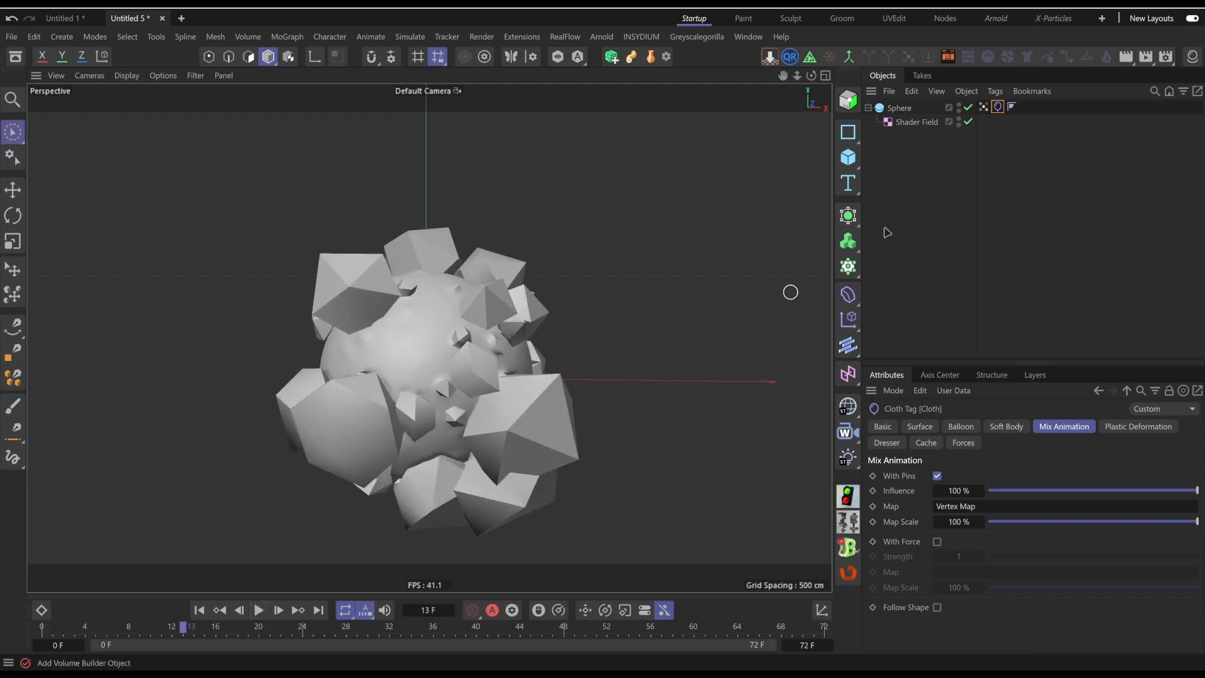
pyautogui.click(984, 107)
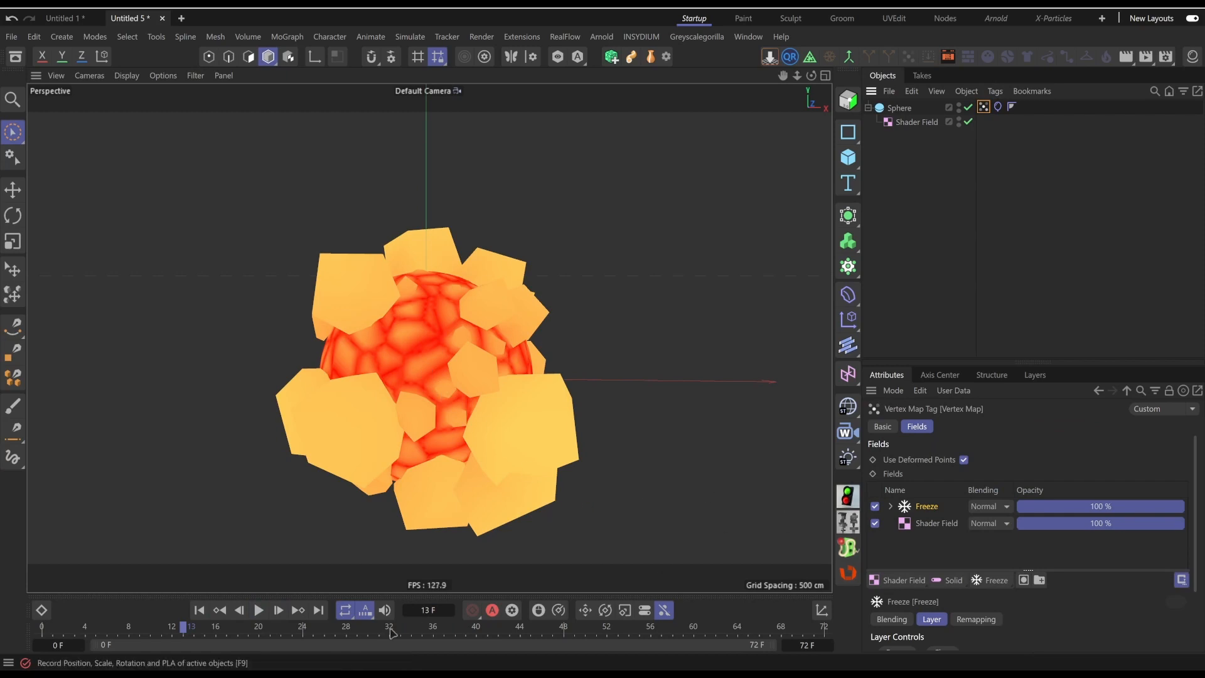
pyautogui.click(199, 610)
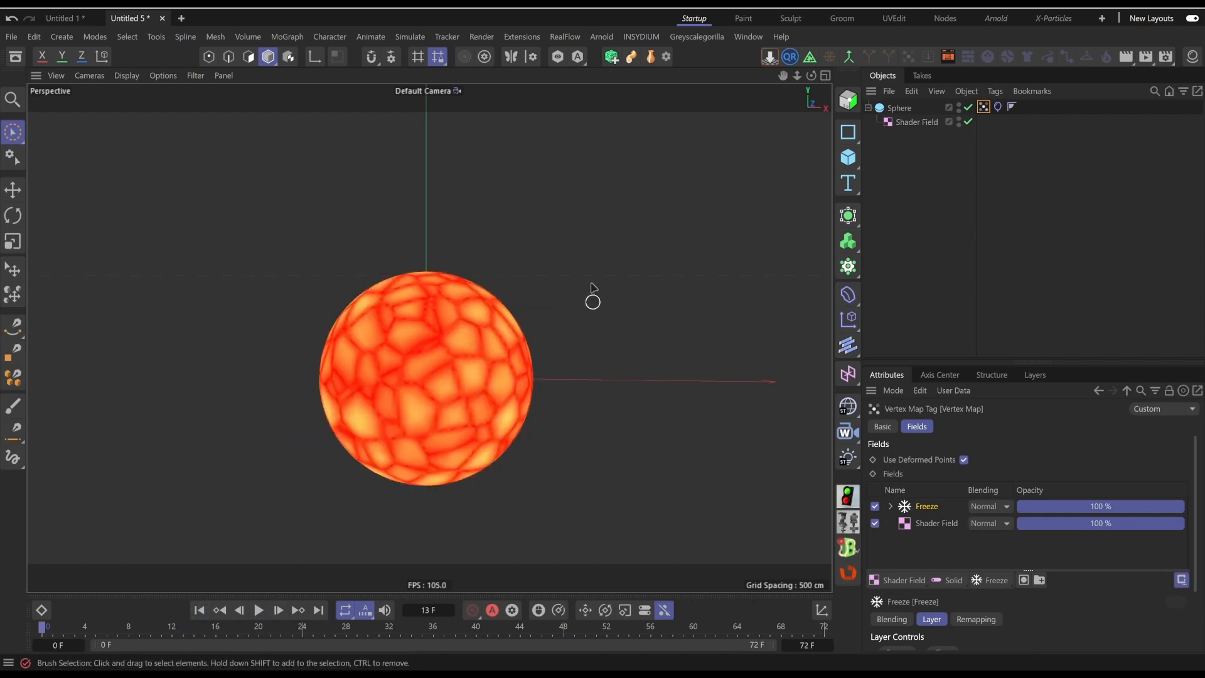
# Compare the Cloth tag's pin Influence setting with the vertex map's colour distribution on the undeformed sphere
pyautogui.click(997, 107)
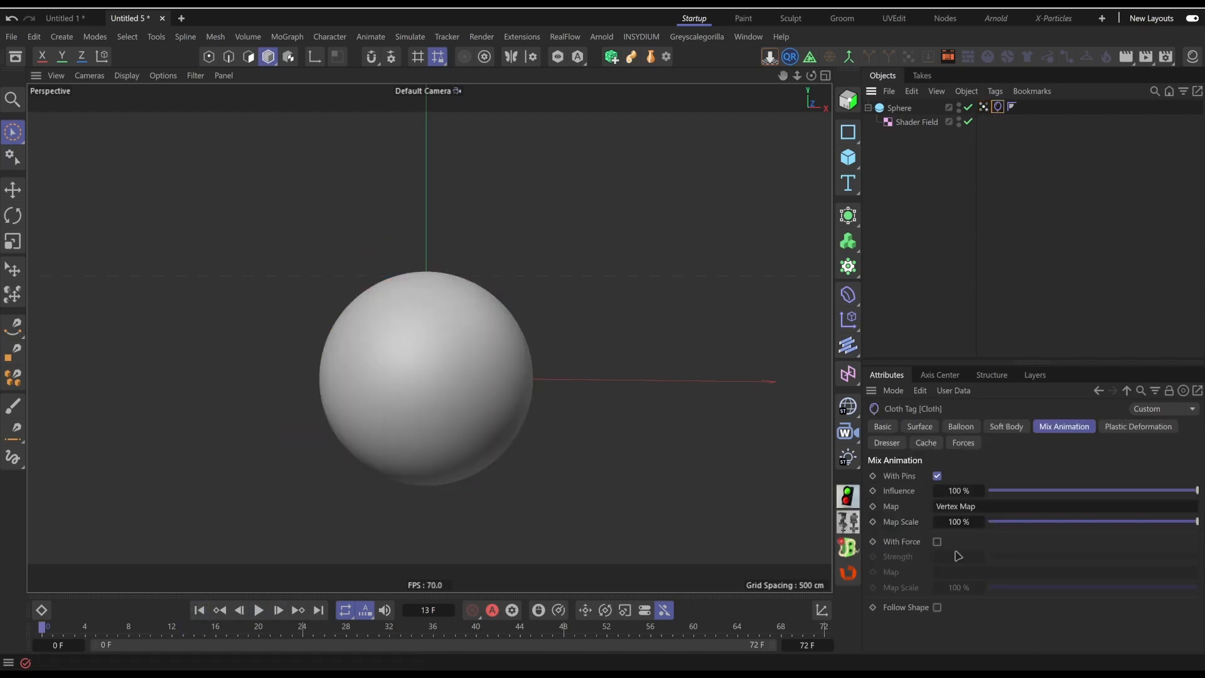
pyautogui.moveTo(1188, 491); pyautogui.dragTo(1143, 491)
pyautogui.click(984, 107)
pyautogui.click(984, 107)
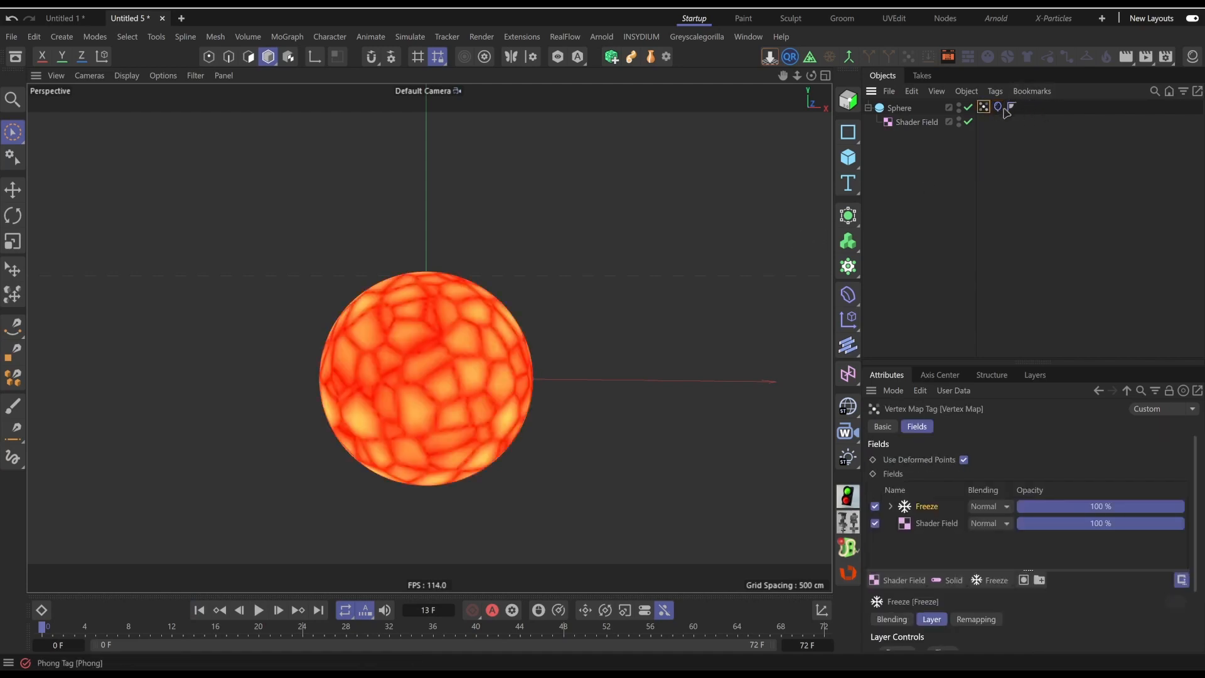
pyautogui.click(998, 108)
pyautogui.click(984, 107)
# Play the inflation with the vertex map colours displayed, view it from another angle, and rewind to the start
pyautogui.click(258, 610)
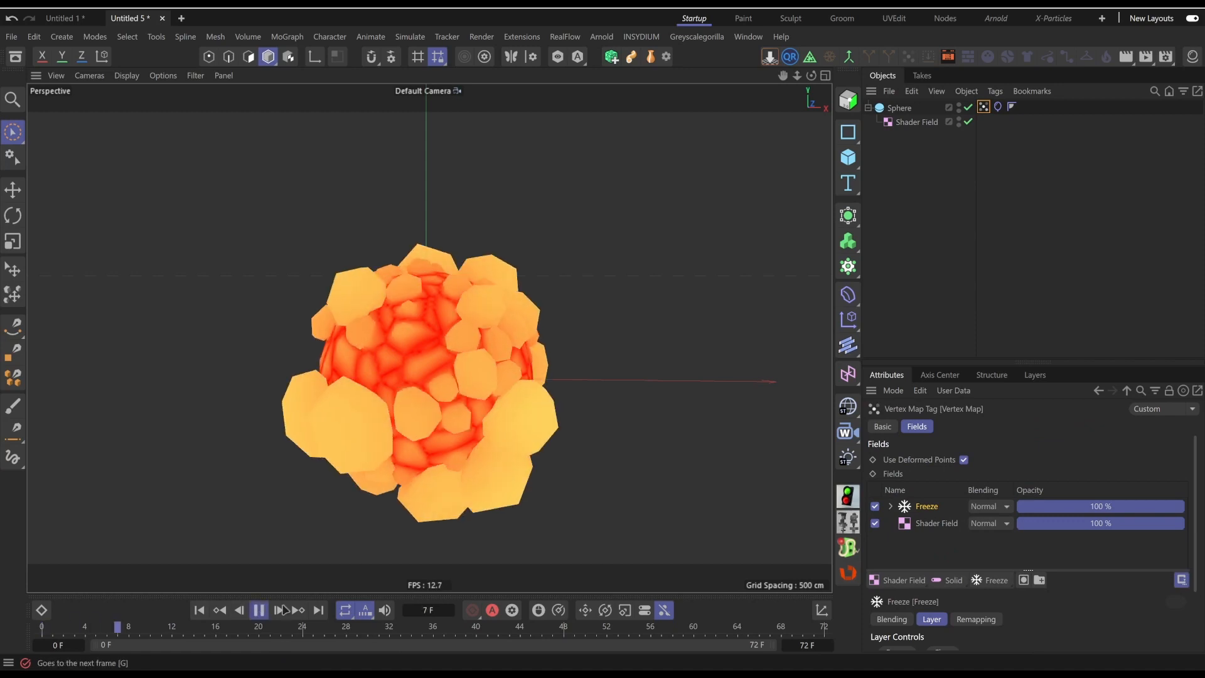
pyautogui.click(499, 526)
pyautogui.keyDown('alt'); pyautogui.moveTo(497, 523); pyautogui.dragTo(472, 439); pyautogui.keyUp('alt')
pyautogui.keyDown('alt'); pyautogui.moveTo(470, 395); pyautogui.dragTo(442, 390, button='middle'); pyautogui.keyUp('alt')
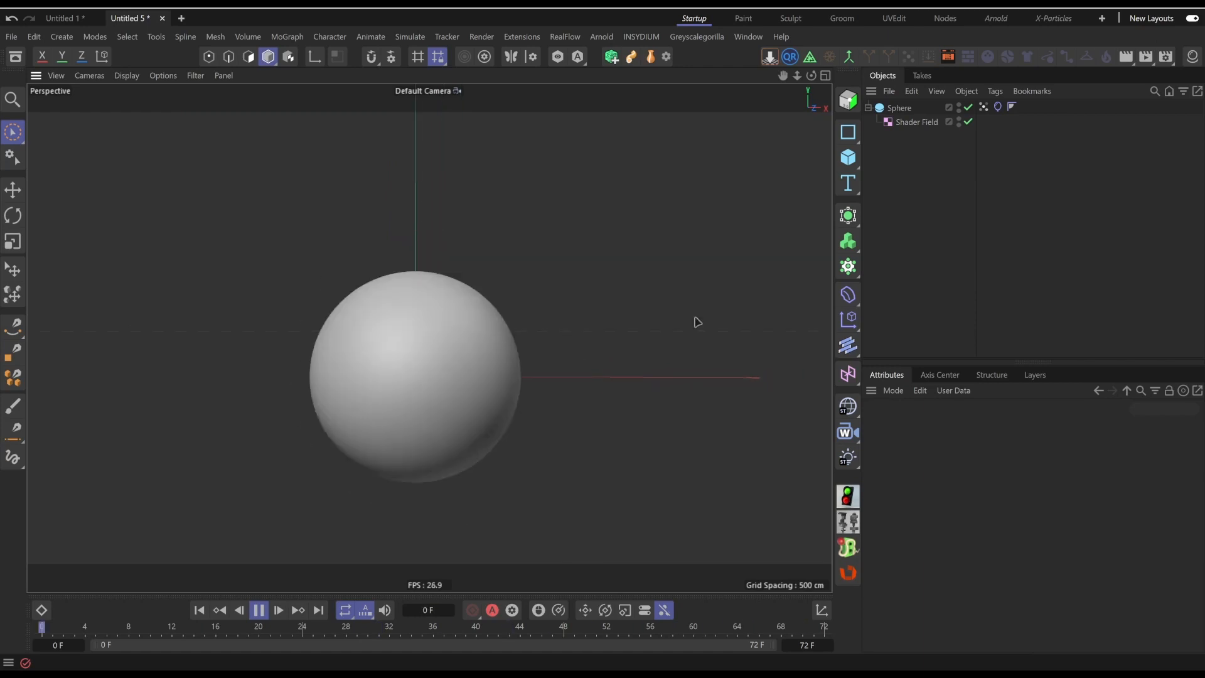
pyautogui.click(259, 610)
pyautogui.click(200, 610)
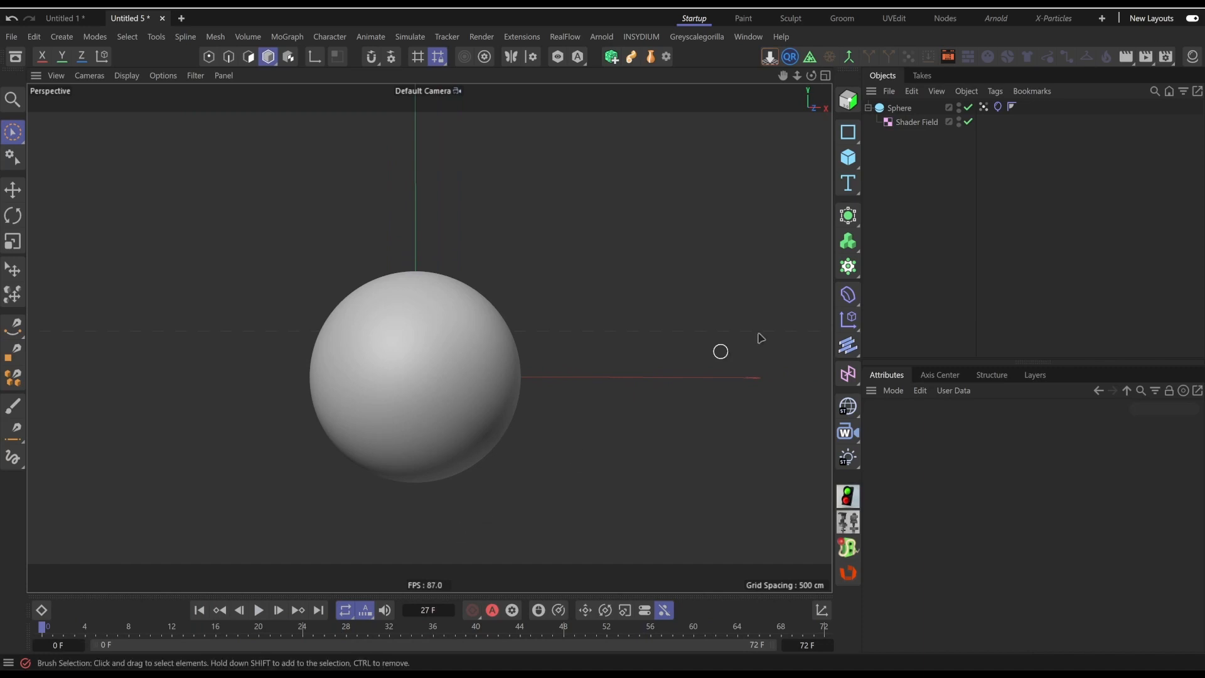
# Set the project's simulation to 30 Substeps, 2 Iterations and 15% Damping, and test the inflation from the first frame
pyautogui.hotkey('ctrl', 'd')
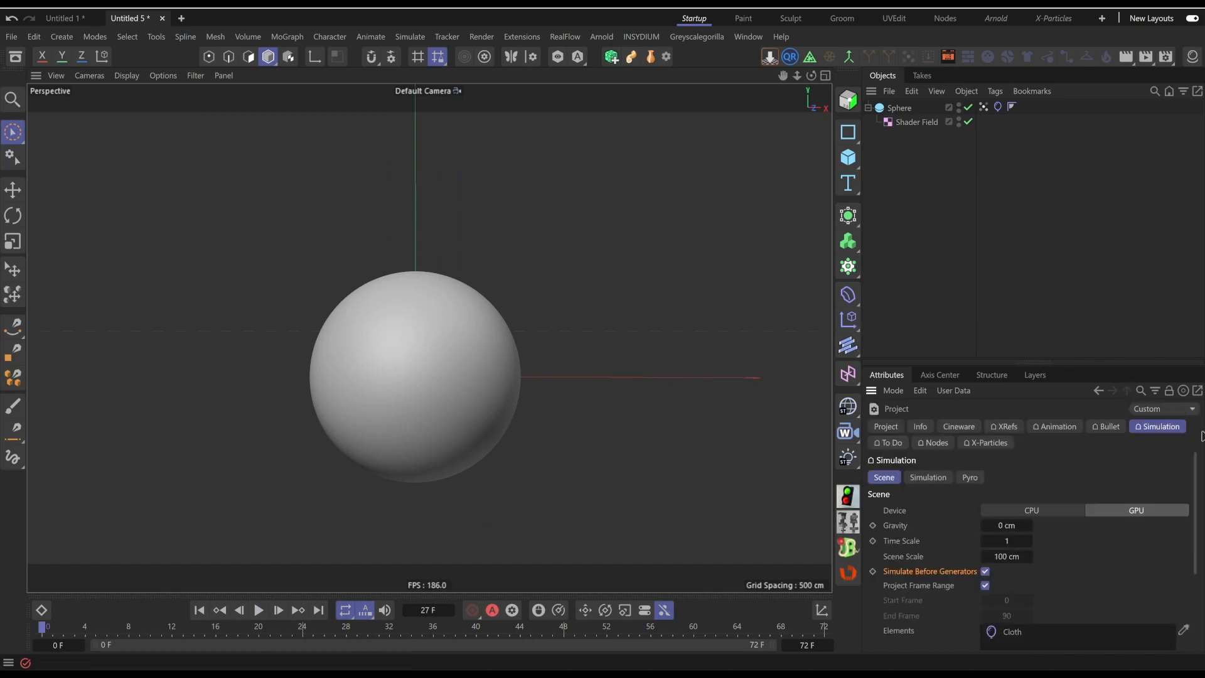
pyautogui.click(34, 36)
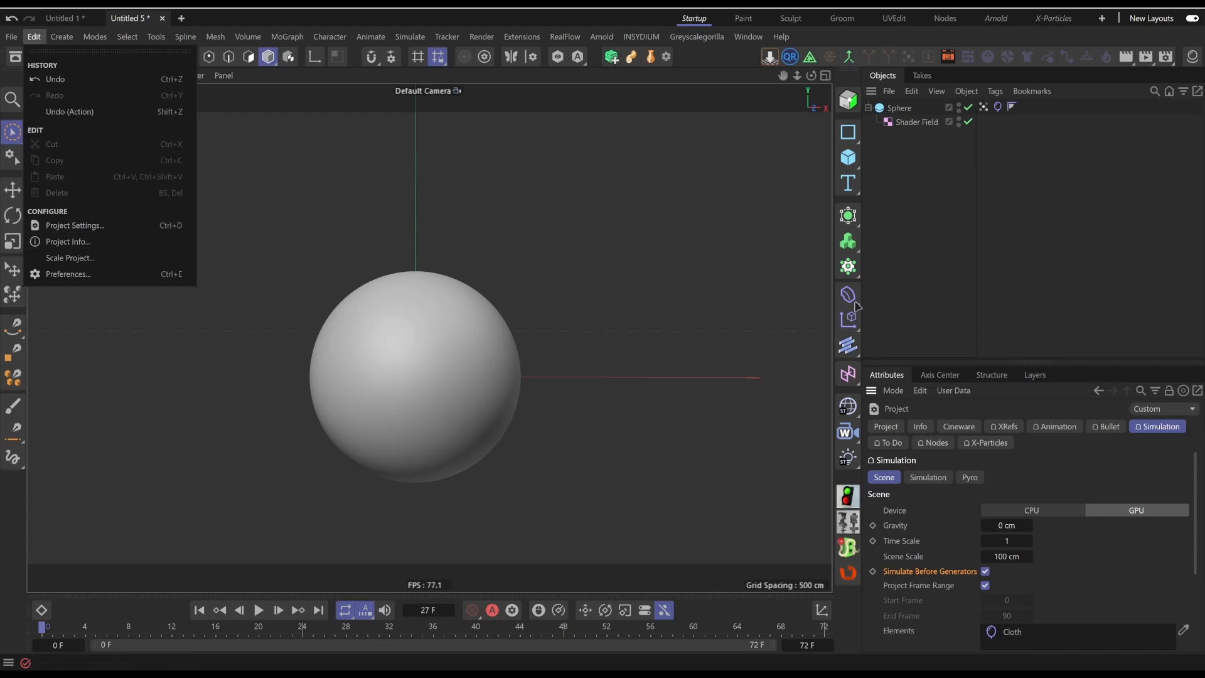
pyautogui.press('Escape')
pyautogui.click(928, 477)
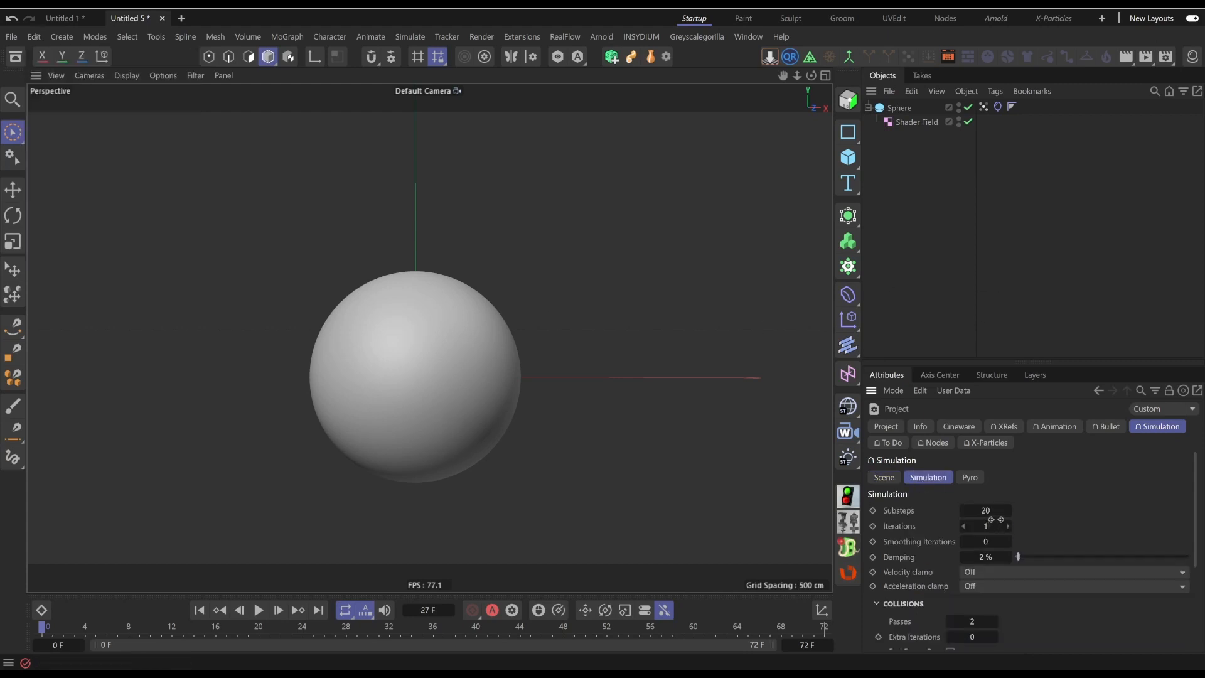
pyautogui.doubleClick(990, 511)
pyautogui.click(1008, 525)
pyautogui.click(987, 558)
pyautogui.write('15')
pyautogui.press('Return')
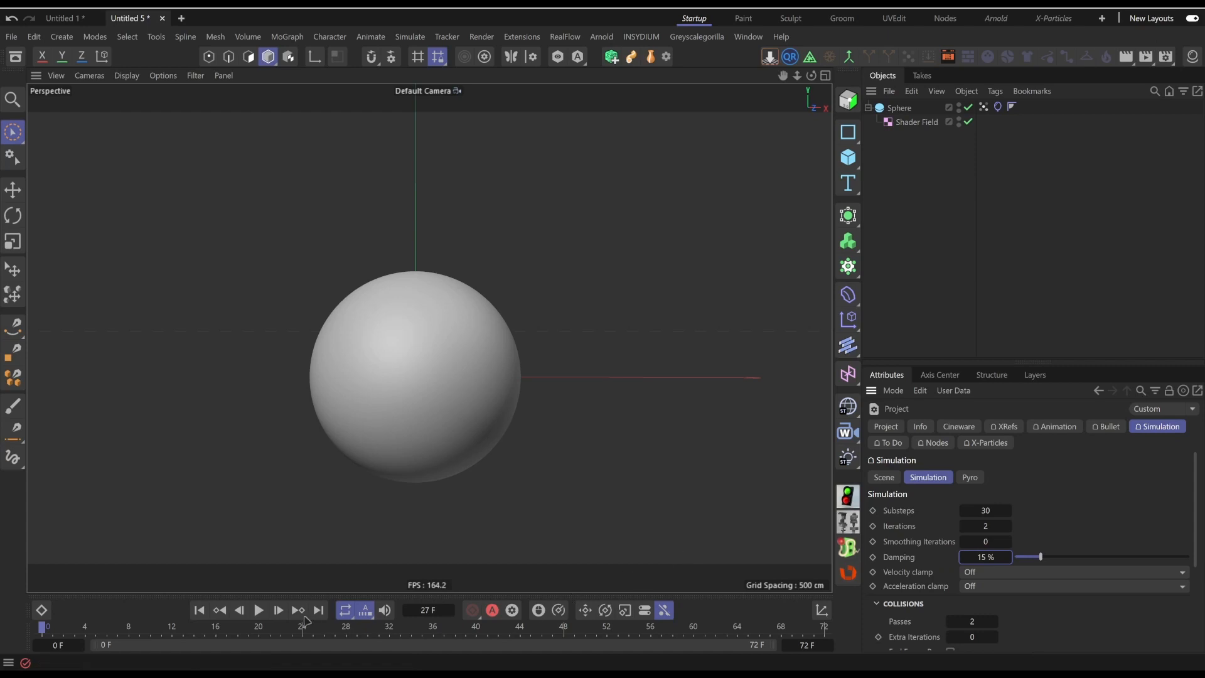
pyautogui.click(258, 610)
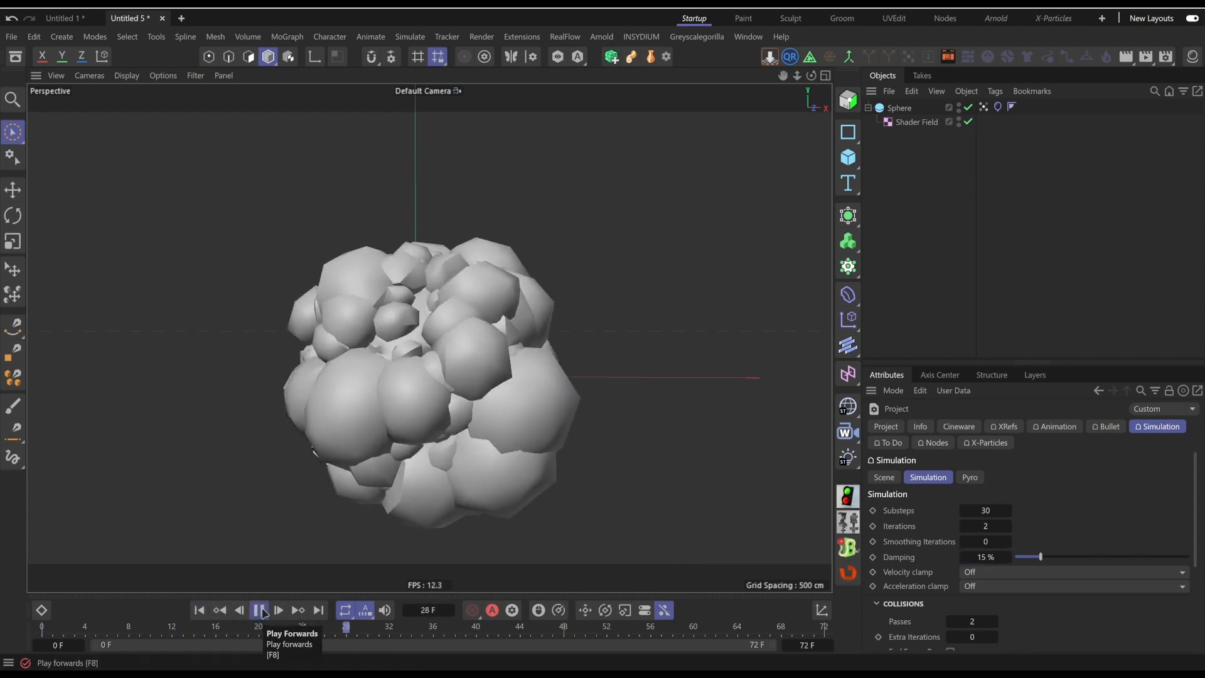
pyautogui.click(199, 610)
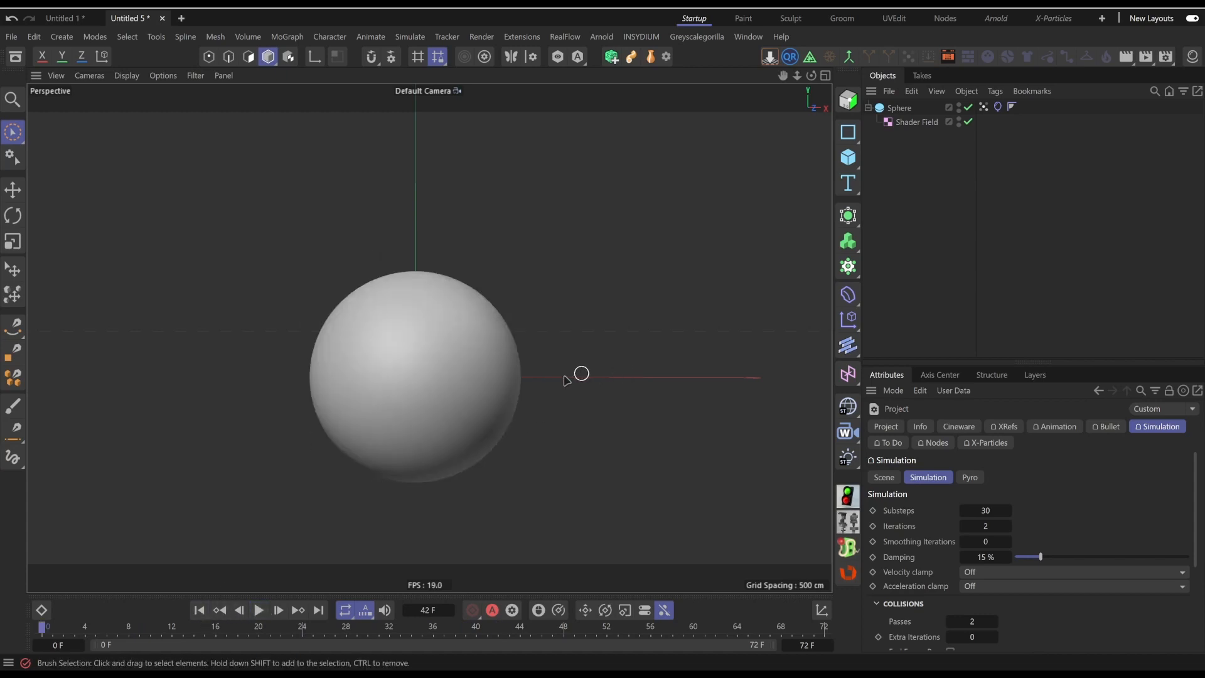
# Set the Cloth tag's surface Bendiness to 3500 and Stretchiness to 850
pyautogui.click(998, 107)
pyautogui.click(920, 427)
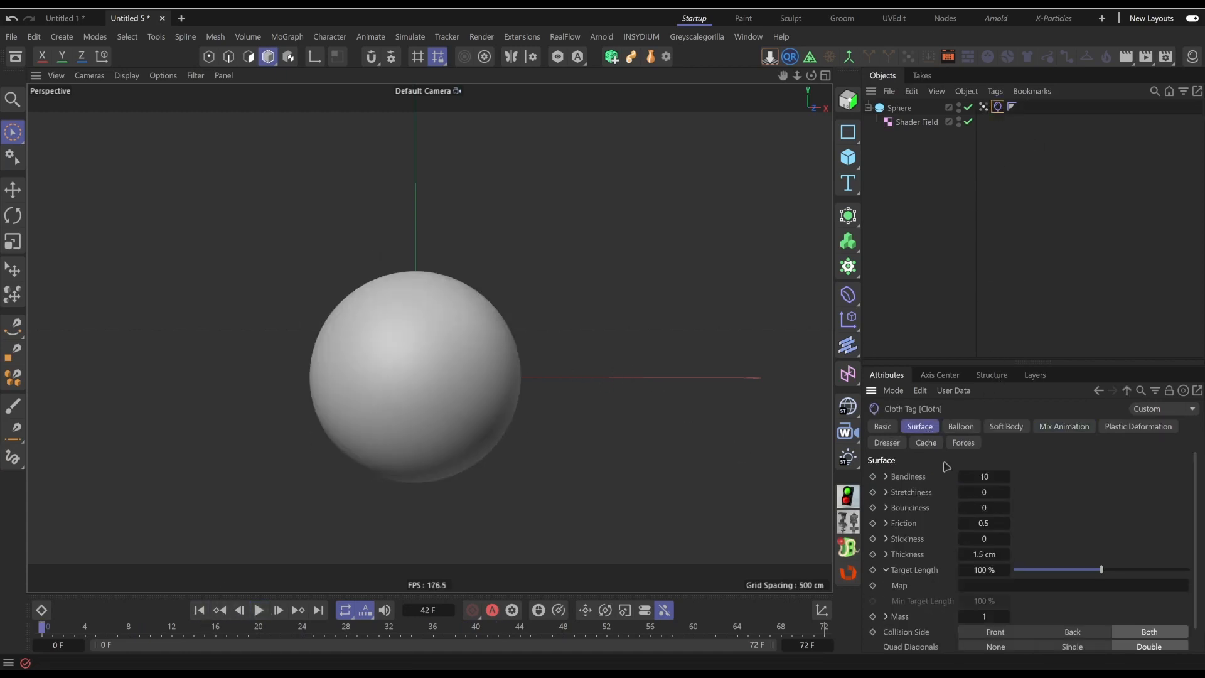
pyautogui.moveTo(397, 414)
pyautogui.keyDown('alt'); pyautogui.mouseDown()
pyautogui.moveTo(484, 395)
pyautogui.moveTo(459, 418)
pyautogui.moveTo(473, 398)
pyautogui.moveTo(541, 448)
pyautogui.mouseUp(); pyautogui.keyUp('alt')
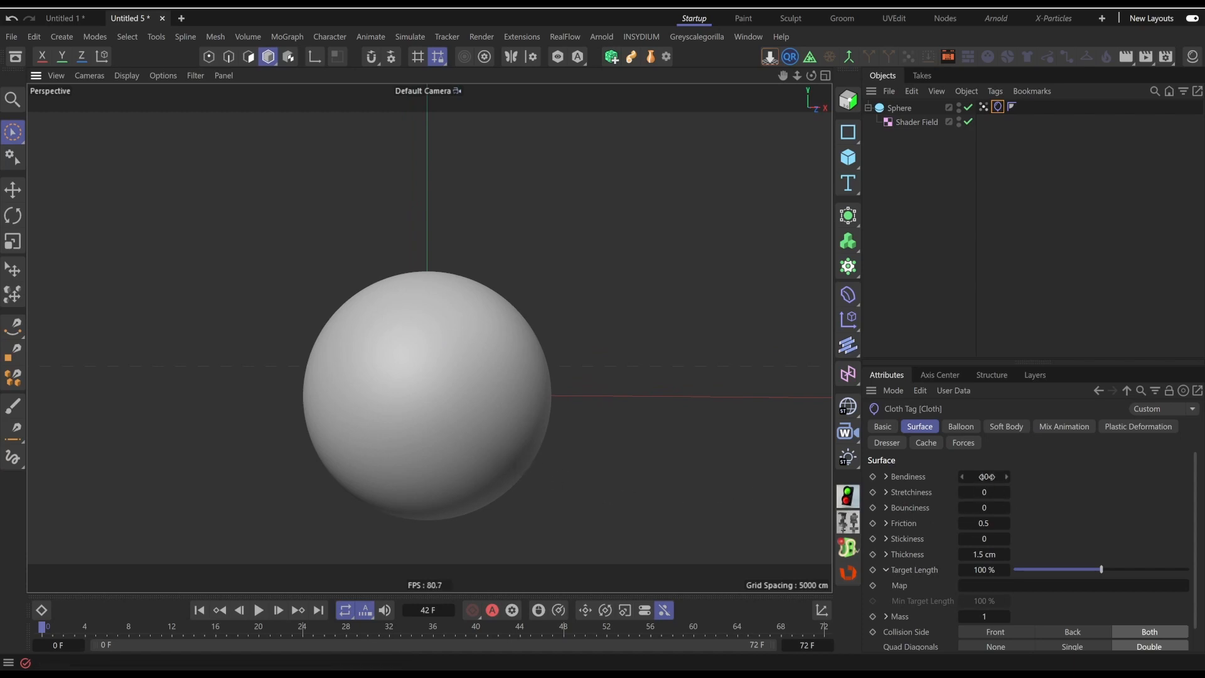
pyautogui.click(987, 476)
pyautogui.click(989, 495)
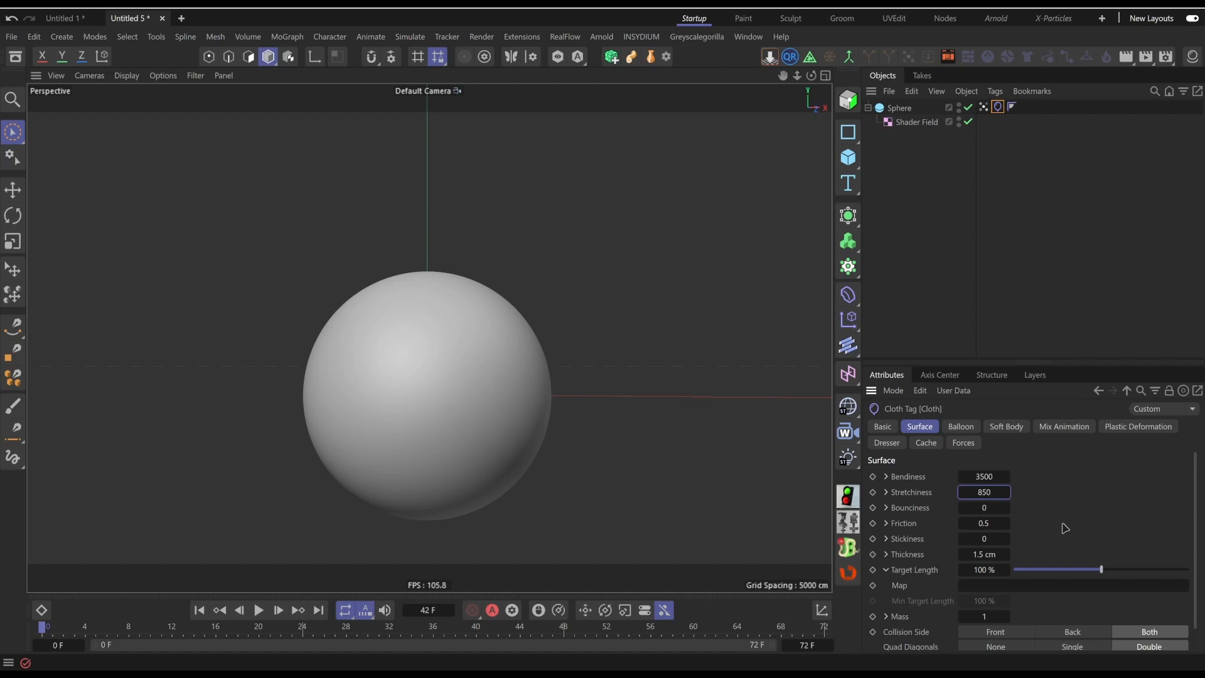
# Set the cloth's Target Length to 150% and assign the sphere's vertex map as its Map
pyautogui.click(963, 570)
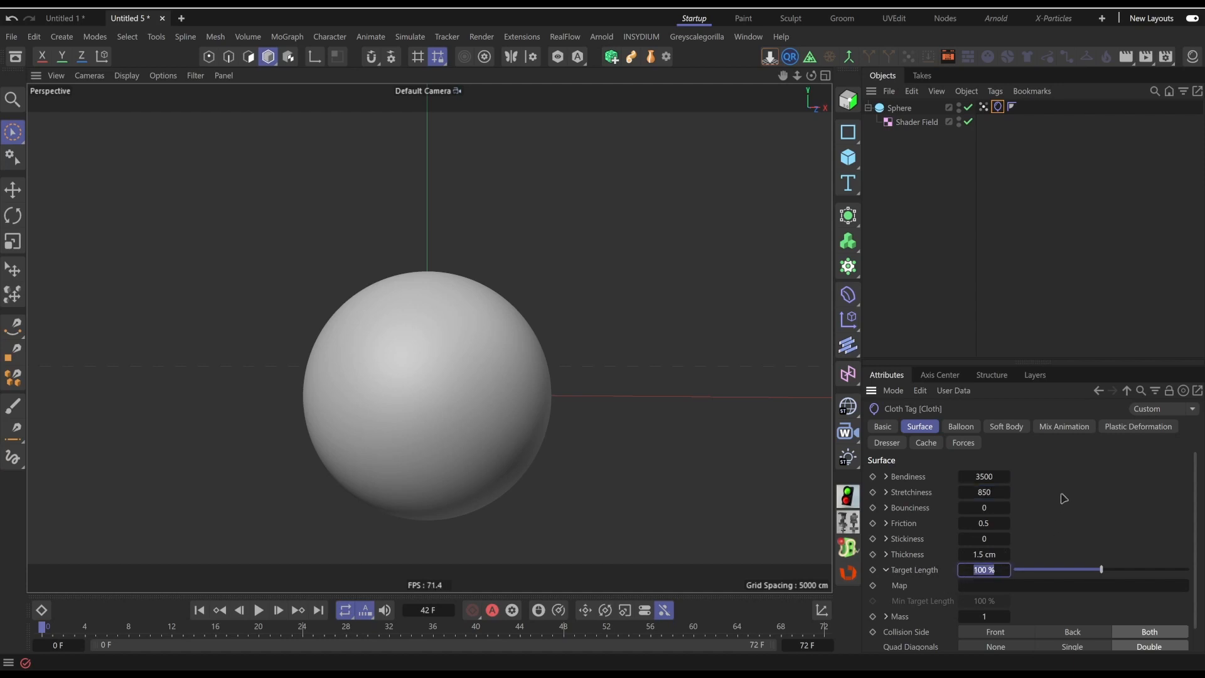
pyautogui.write('150')
pyautogui.click(887, 571)
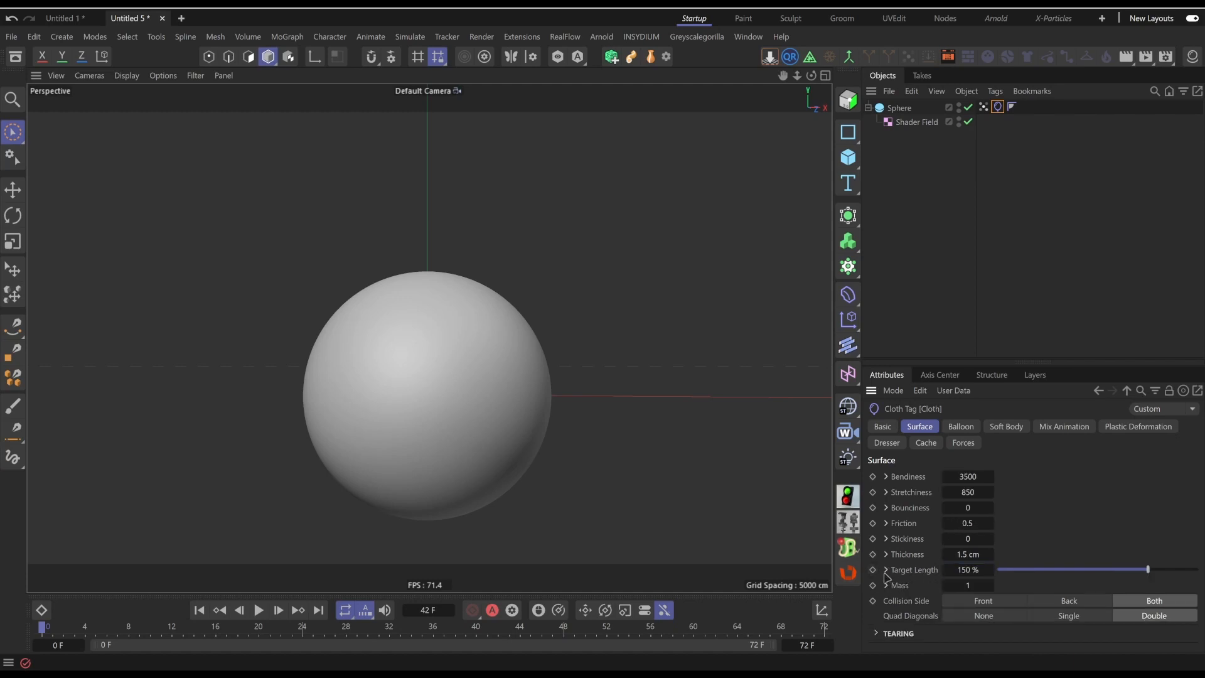
pyautogui.click(886, 571)
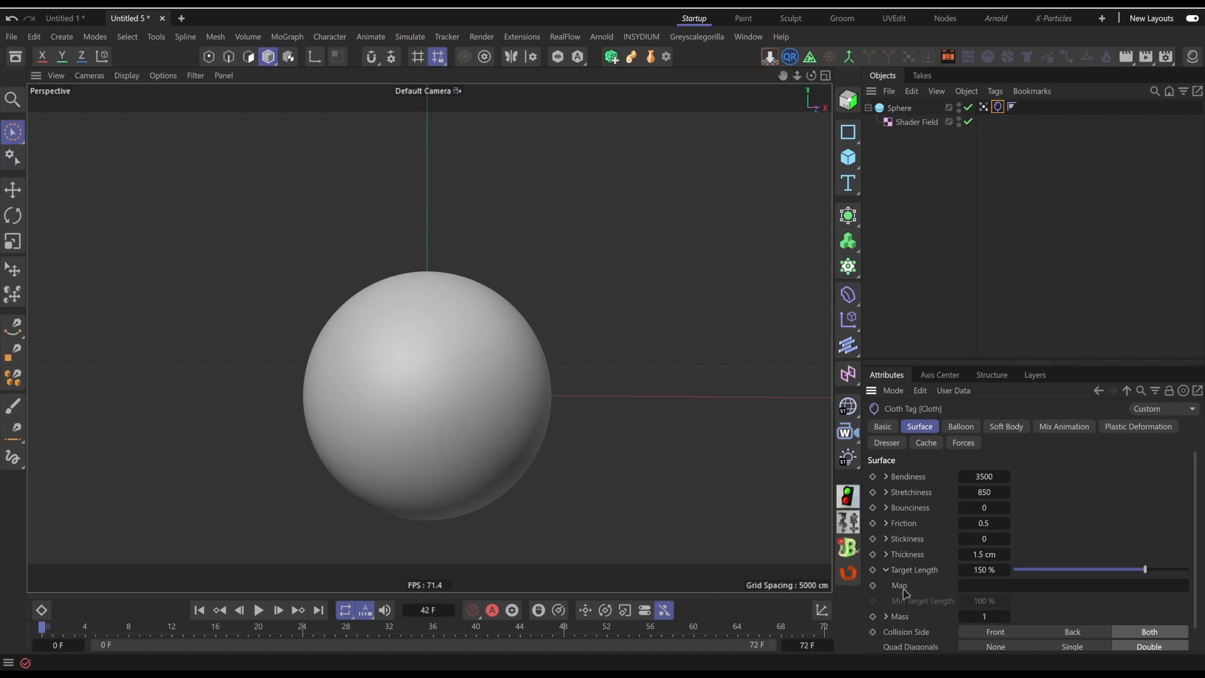
pyautogui.moveTo(983, 107); pyautogui.dragTo(985, 585)
pyautogui.click(984, 107)
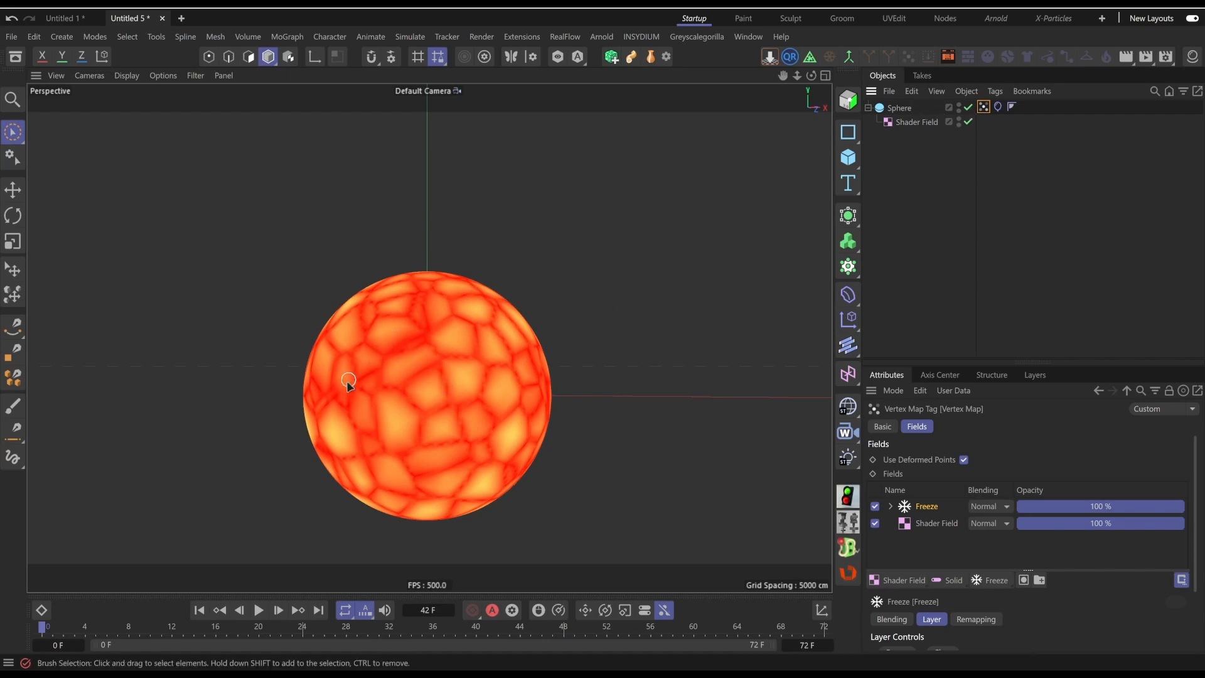
pyautogui.click(999, 107)
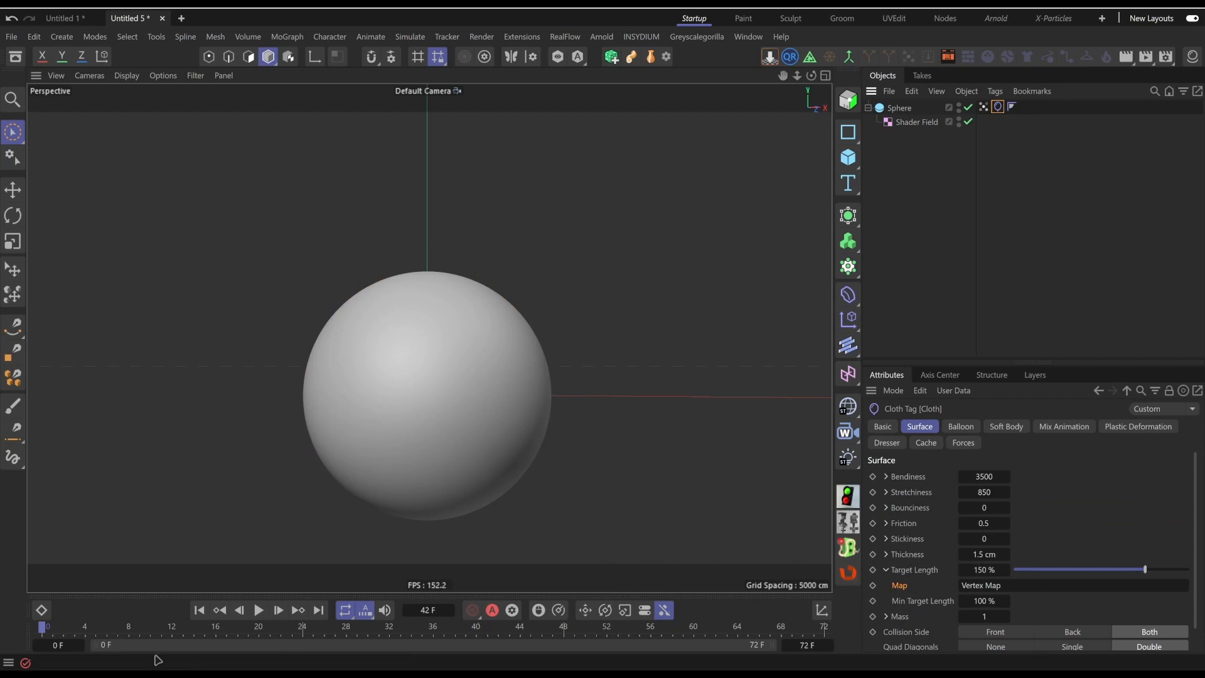
# Replay the inflation with the new surface settings, stop at frame 12, and examine the bulges from several angles
pyautogui.click(259, 610)
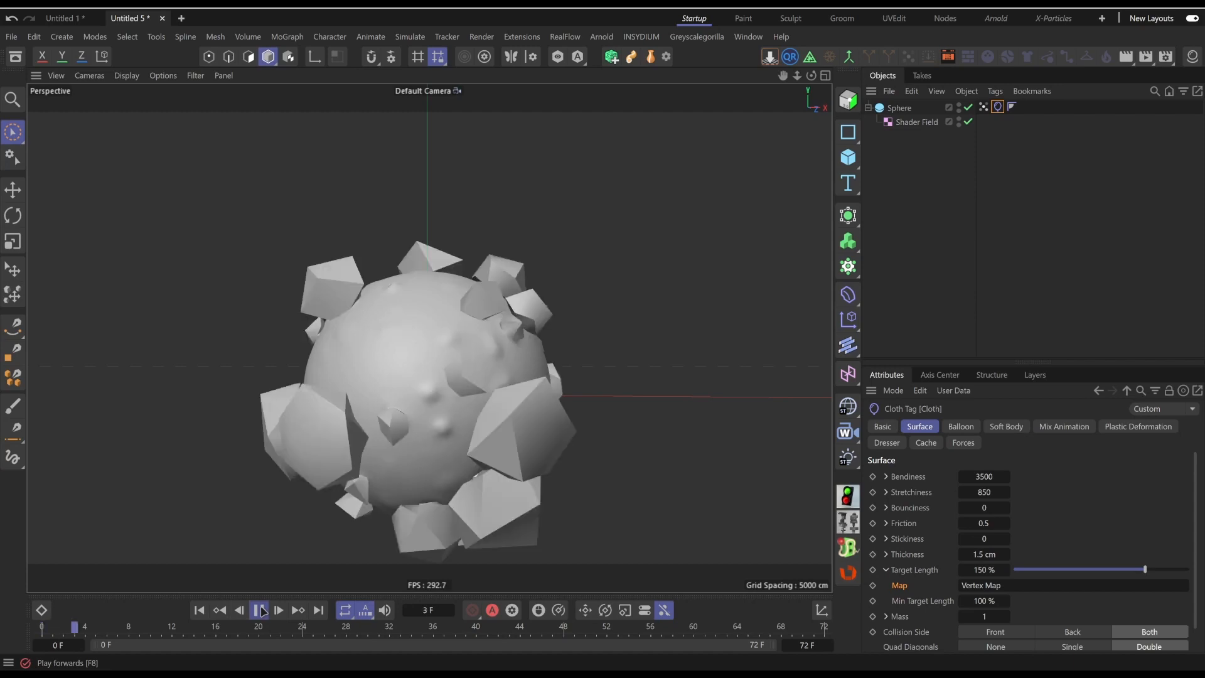
pyautogui.click(259, 610)
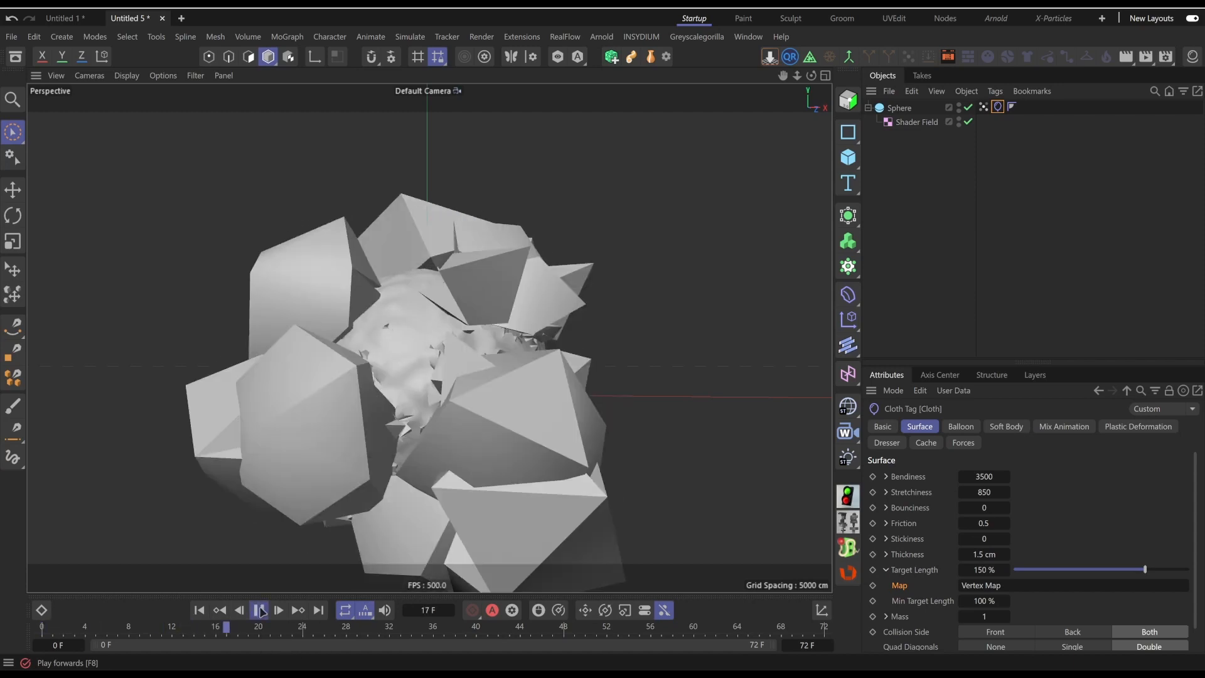
pyautogui.click(260, 610)
pyautogui.click(200, 610)
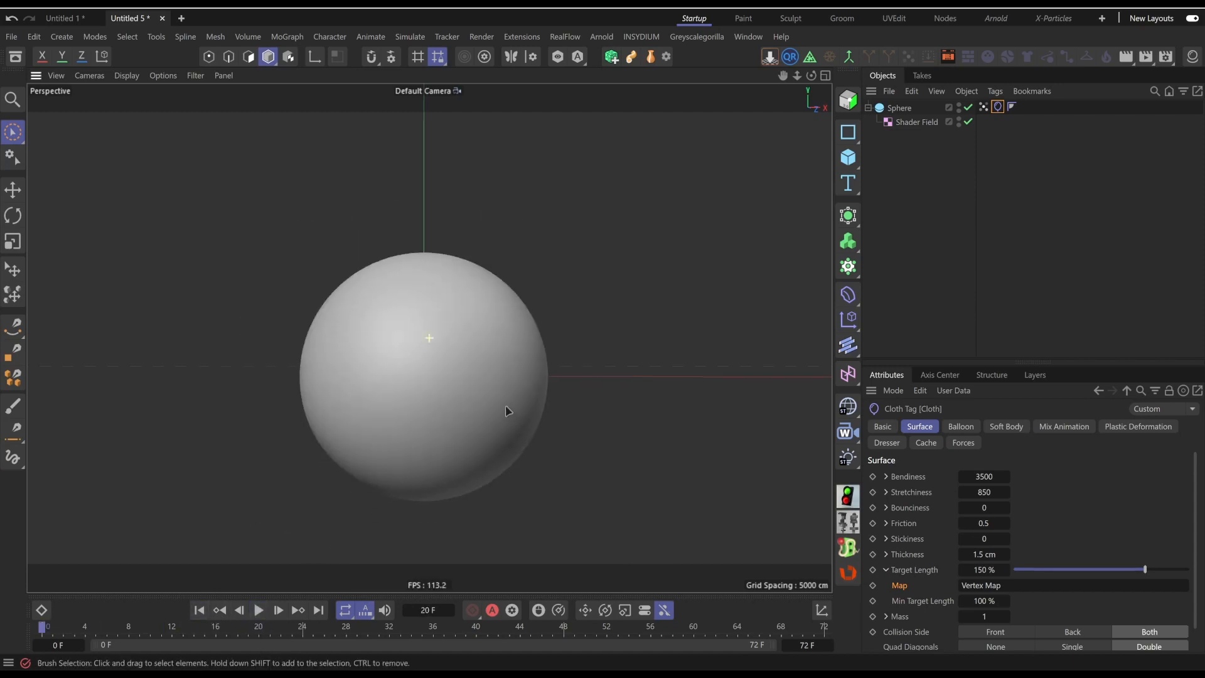
pyautogui.click(259, 610)
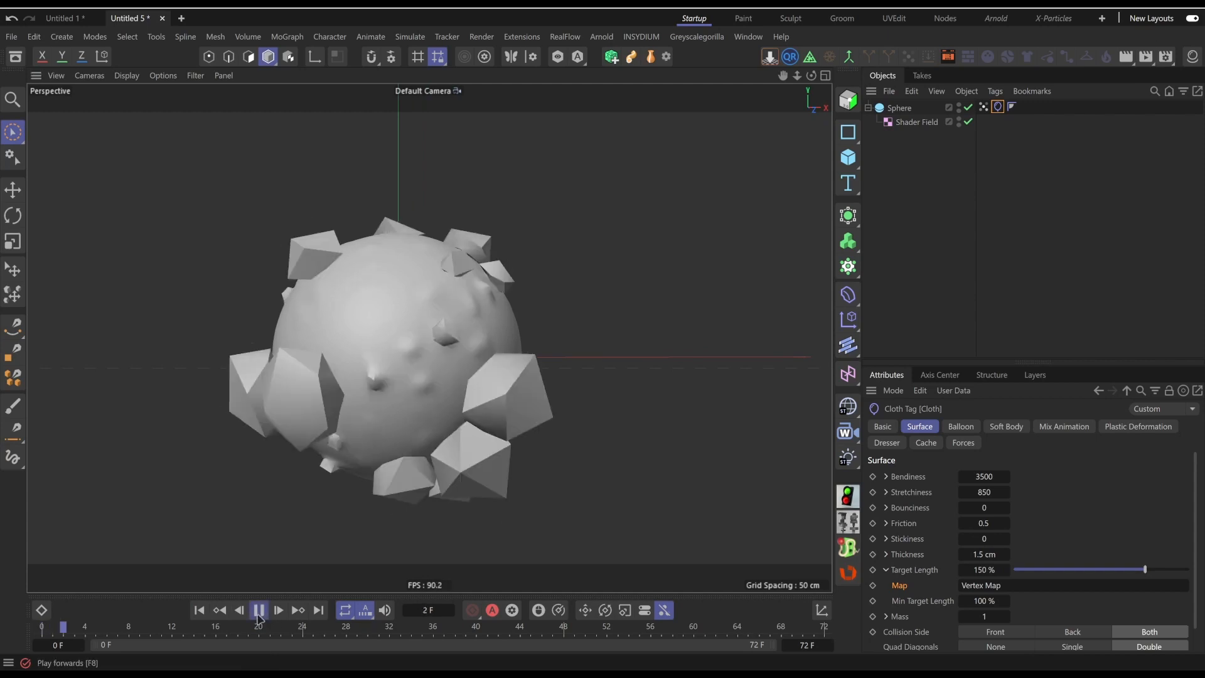
pyautogui.click(258, 615)
pyautogui.keyDown('alt'); pyautogui.moveTo(407, 350); pyautogui.dragTo(517, 345); pyautogui.keyUp('alt')
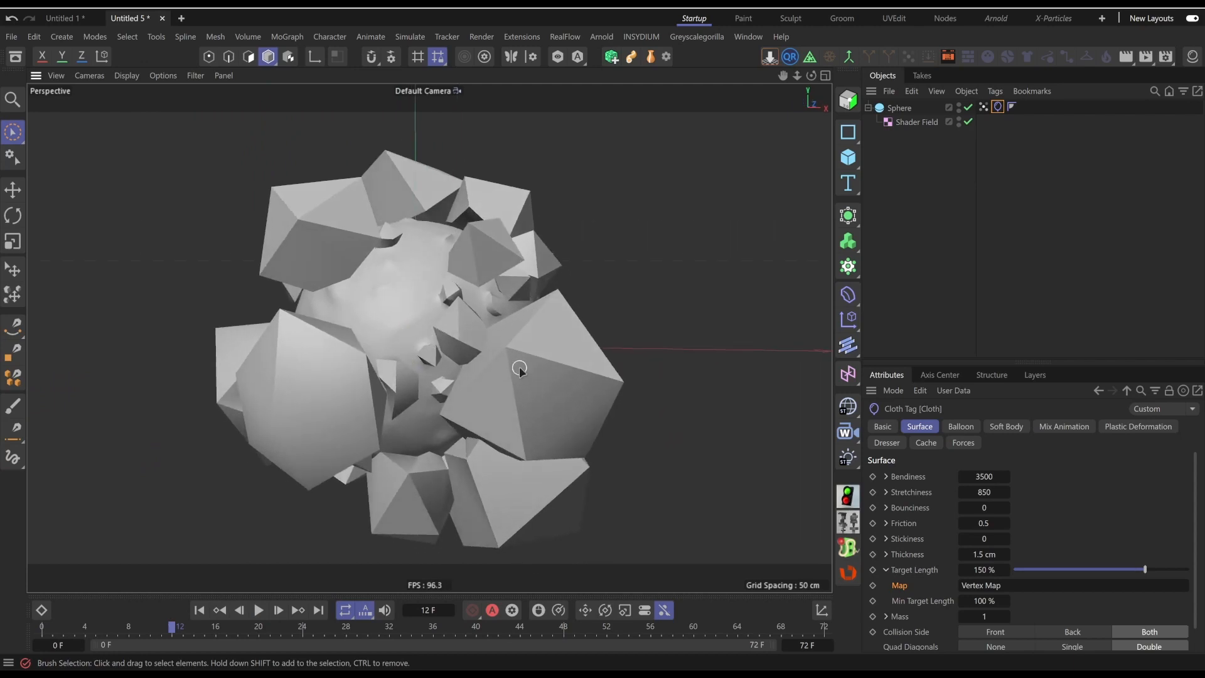
# Select the sphere, display it shaded with mesh lines, examine the stretched polygons at earlier frames, and return to the start
pyautogui.click(476, 460)
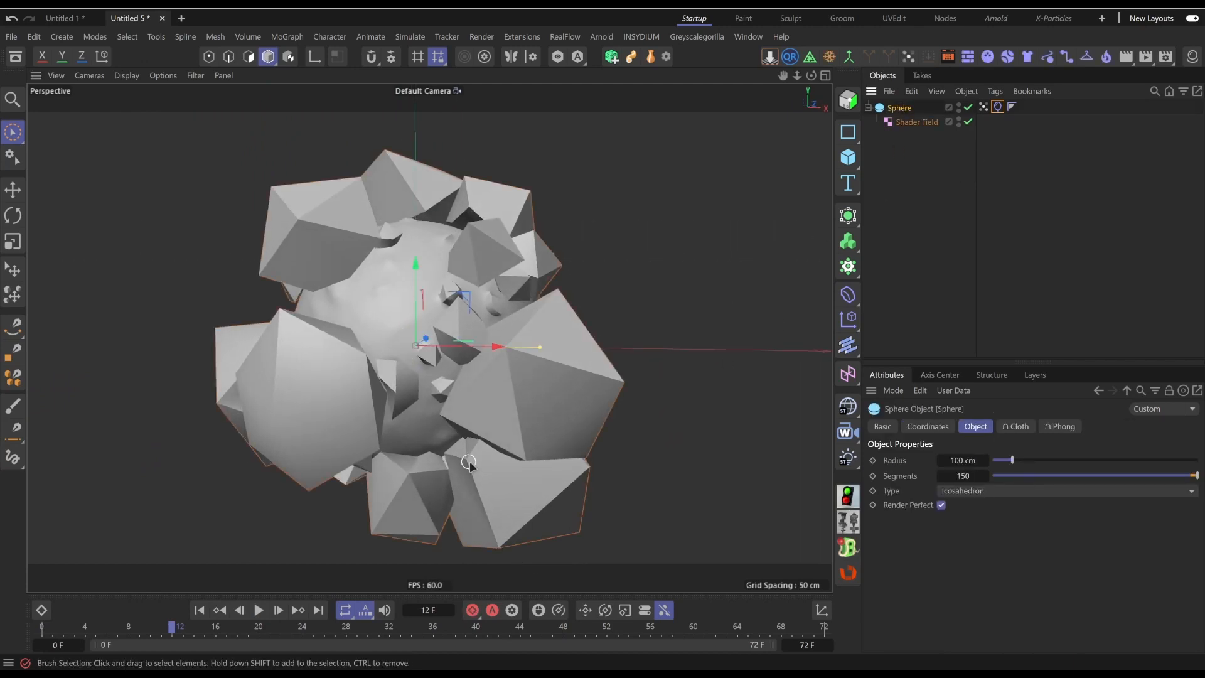
pyautogui.press('n')
pyautogui.press('b')
pyautogui.keyDown('alt'); pyautogui.moveTo(462, 400); pyautogui.dragTo(471, 419); pyautogui.keyUp('alt')
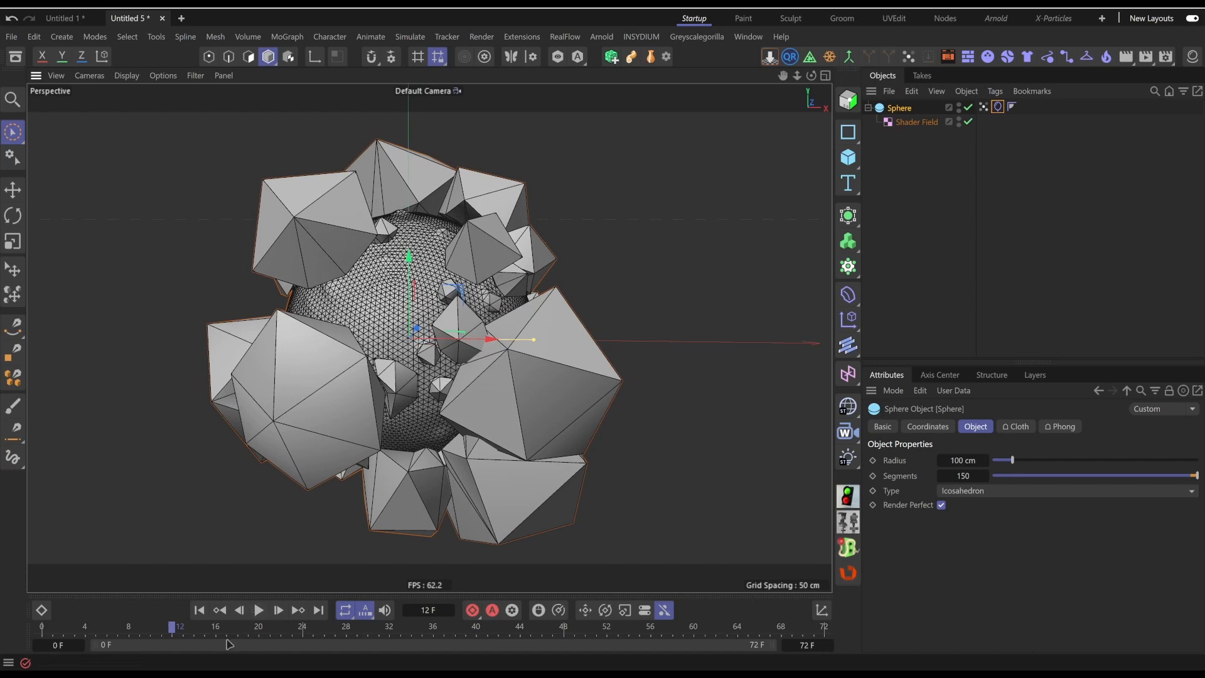
pyautogui.moveTo(192, 630); pyautogui.dragTo(117, 637)
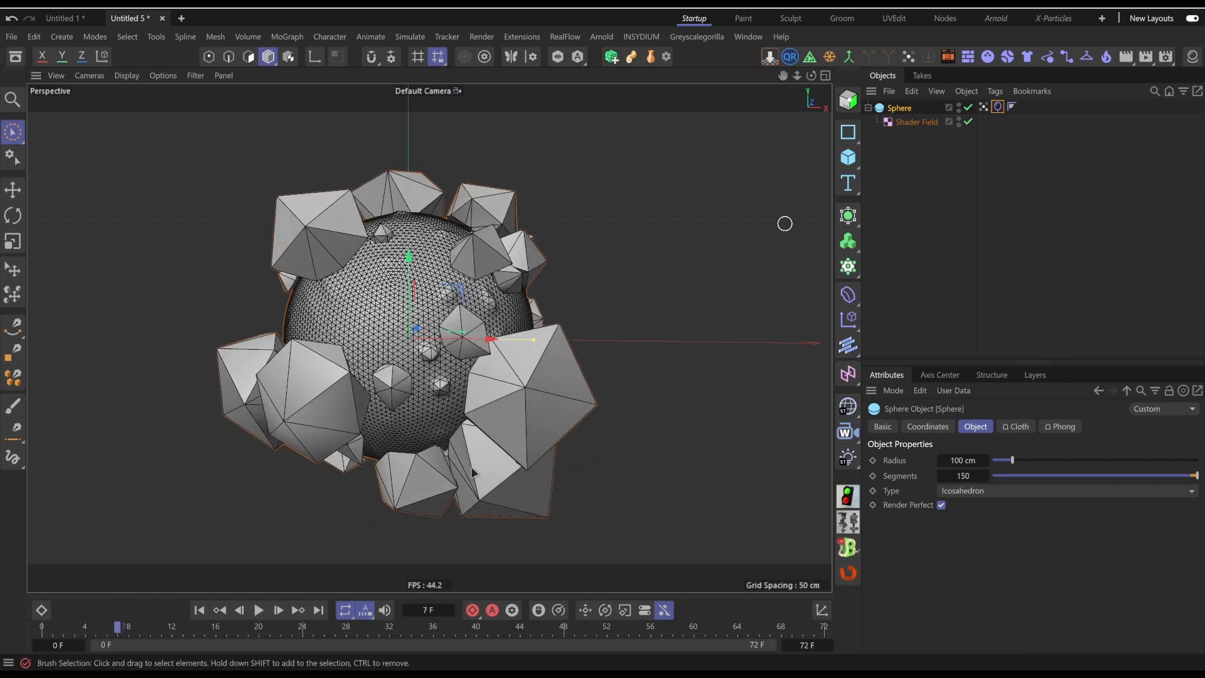
pyautogui.click(220, 610)
# Delete the Freeze layer from the sphere's vertex map fields
pyautogui.click(983, 107)
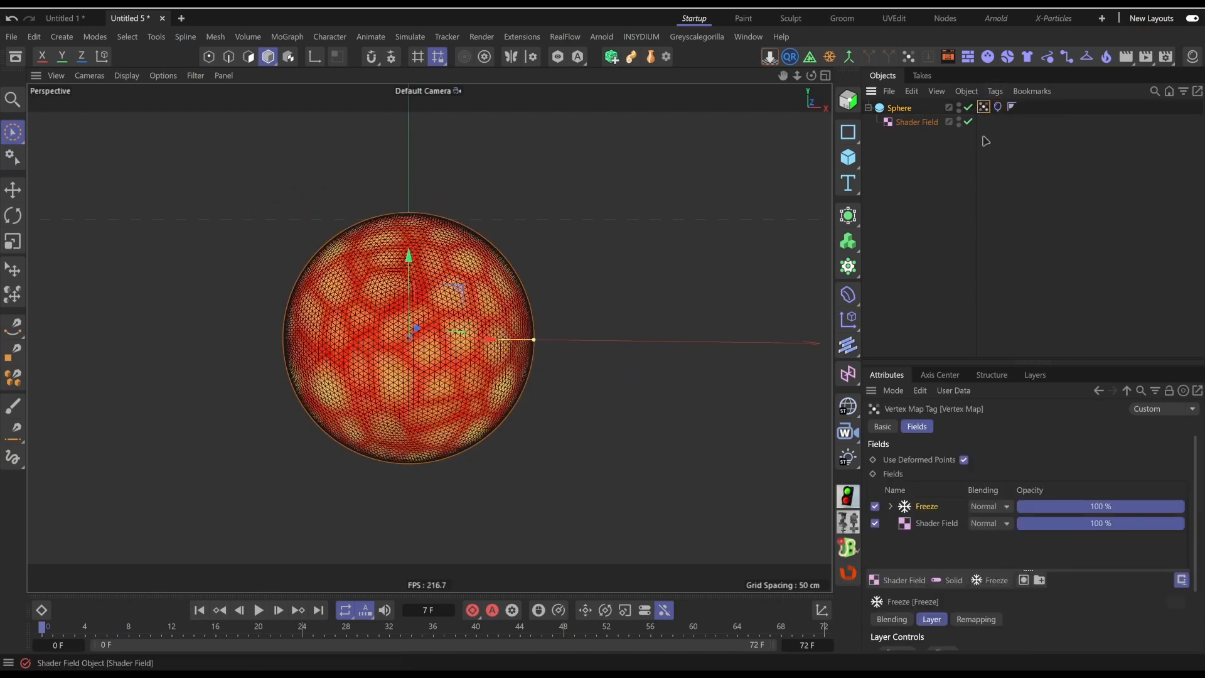
pyautogui.click(875, 506)
pyautogui.click(875, 506)
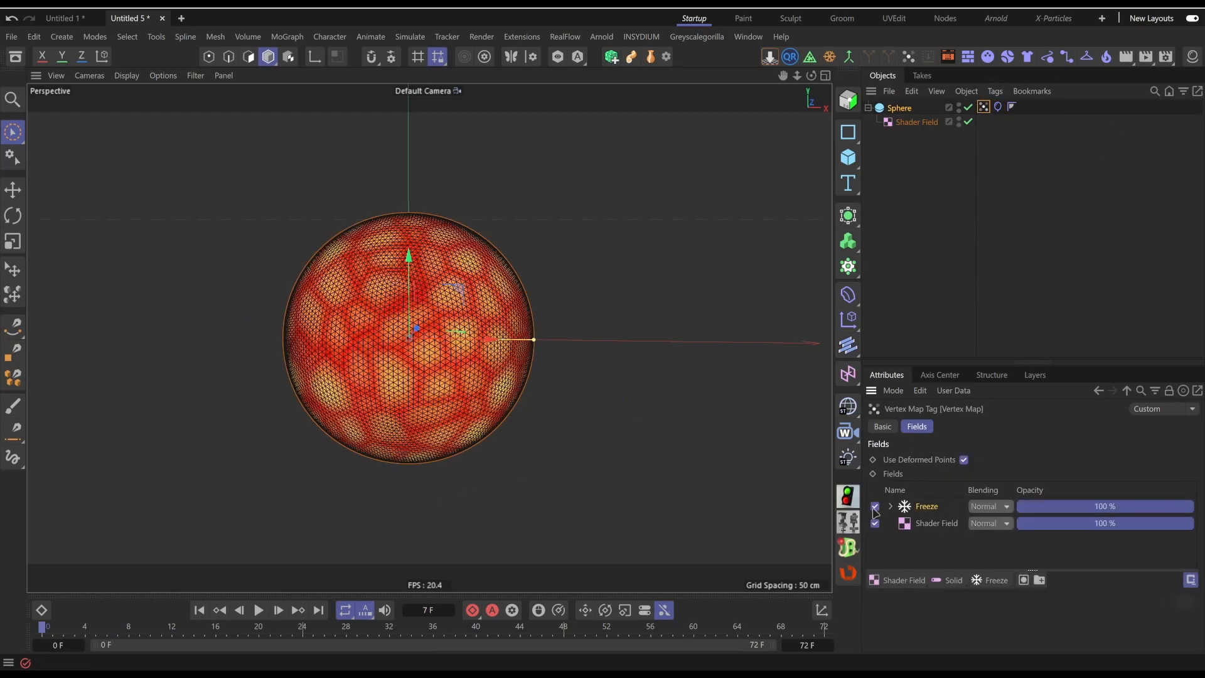
pyautogui.press('Delete')
# Open the noise shader of the vertex map's Shader Field and set its Global Scale to 469%
pyautogui.click(931, 512)
pyautogui.scroll(-3, 925, 530)
pyautogui.click(935, 552)
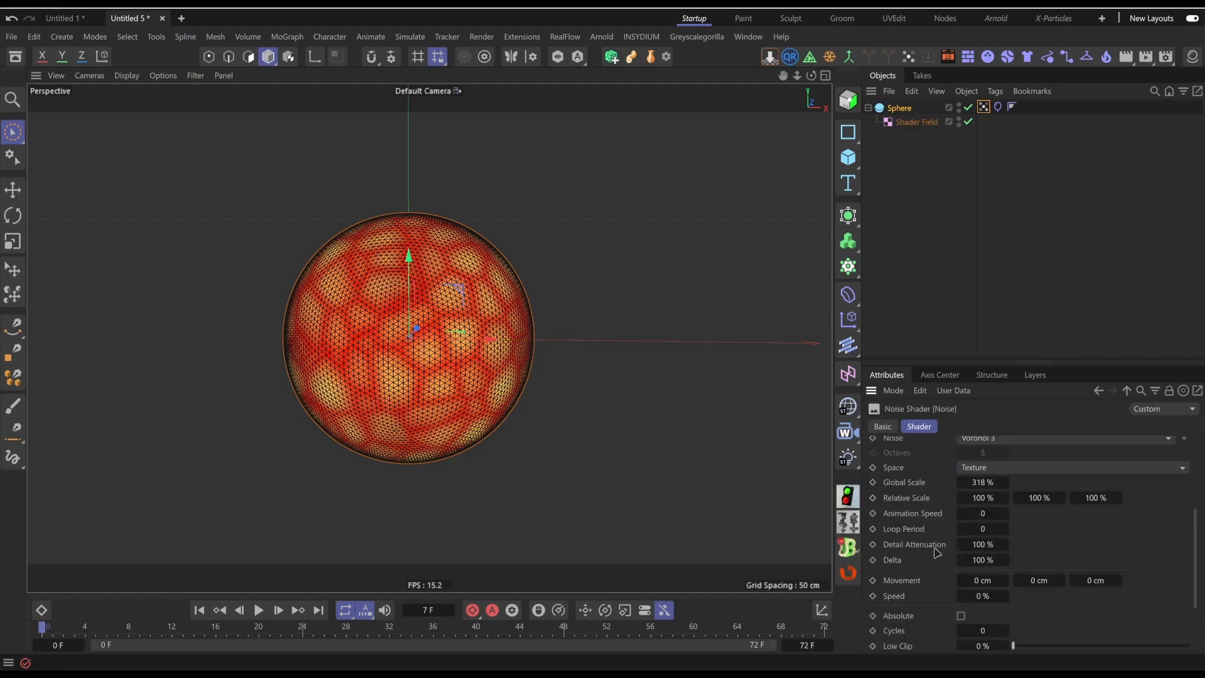
pyautogui.moveTo(984, 482); pyautogui.dragTo(979, 482)
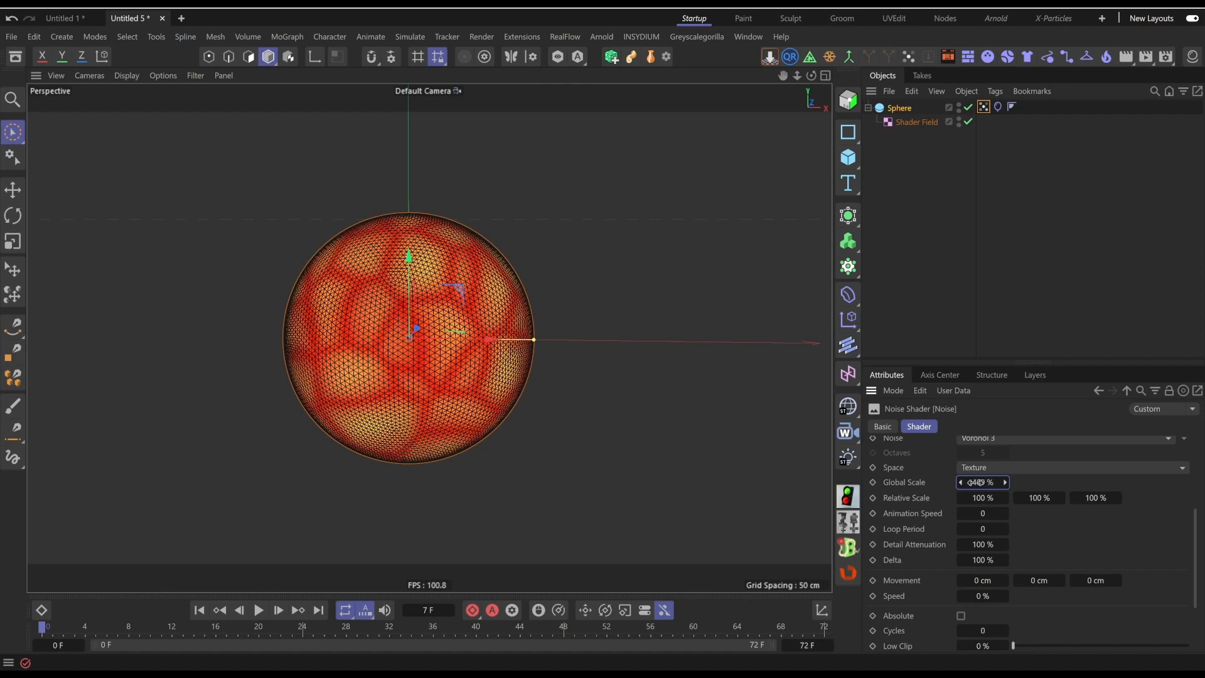
# Set the noise's Low Clip to 15%, Brightness to -13% and Contrast to 12%
pyautogui.scroll(-3, 918, 609)
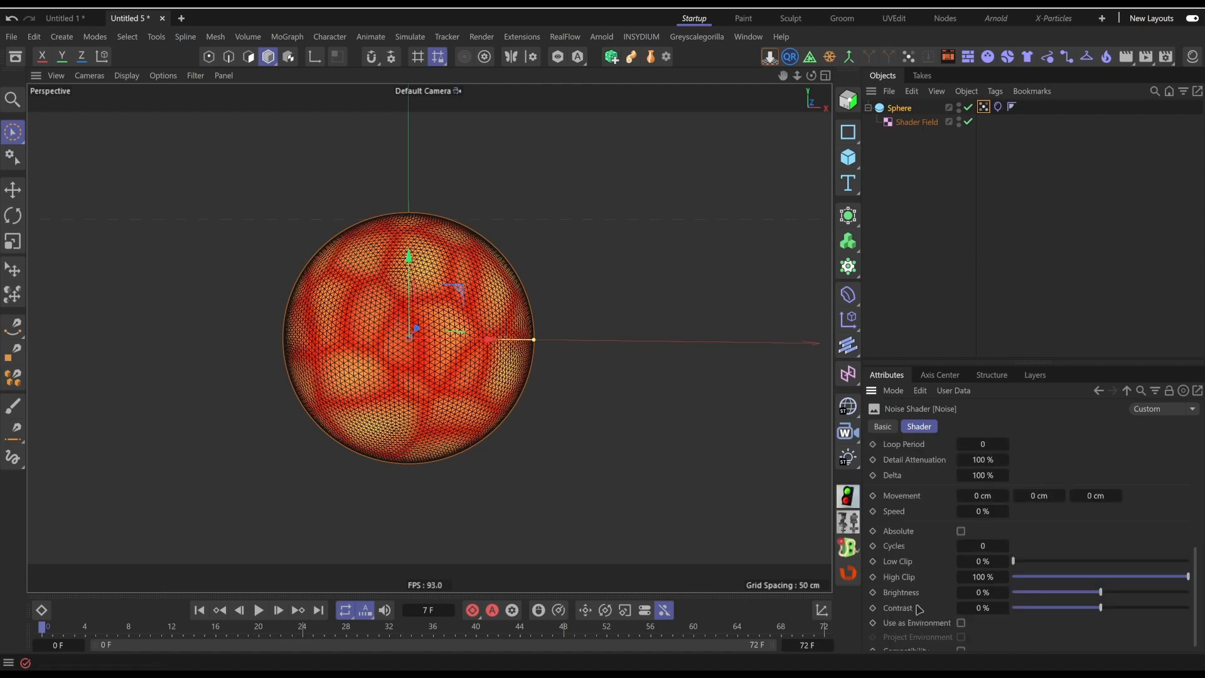
pyautogui.moveTo(1014, 560); pyautogui.dragTo(1040, 562)
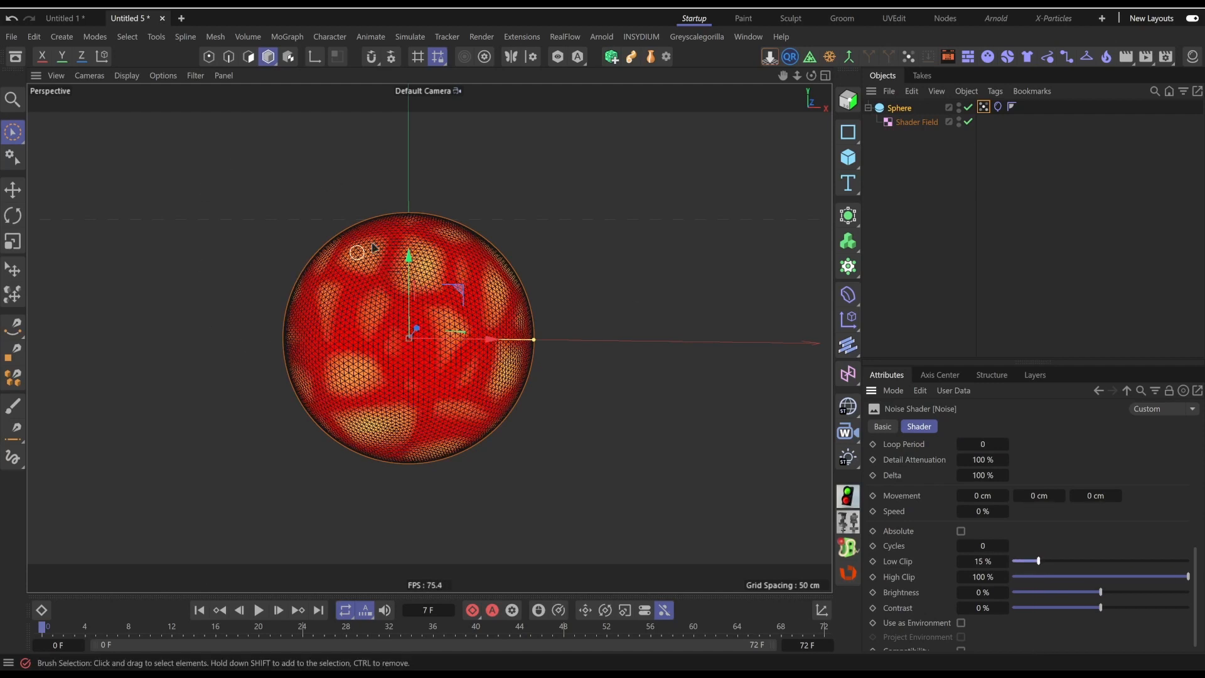
pyautogui.moveTo(1100, 592)
pyautogui.mouseDown()
pyautogui.moveTo(1124, 593)
pyautogui.moveTo(1081, 593)
pyautogui.moveTo(1113, 612)
pyautogui.mouseUp()
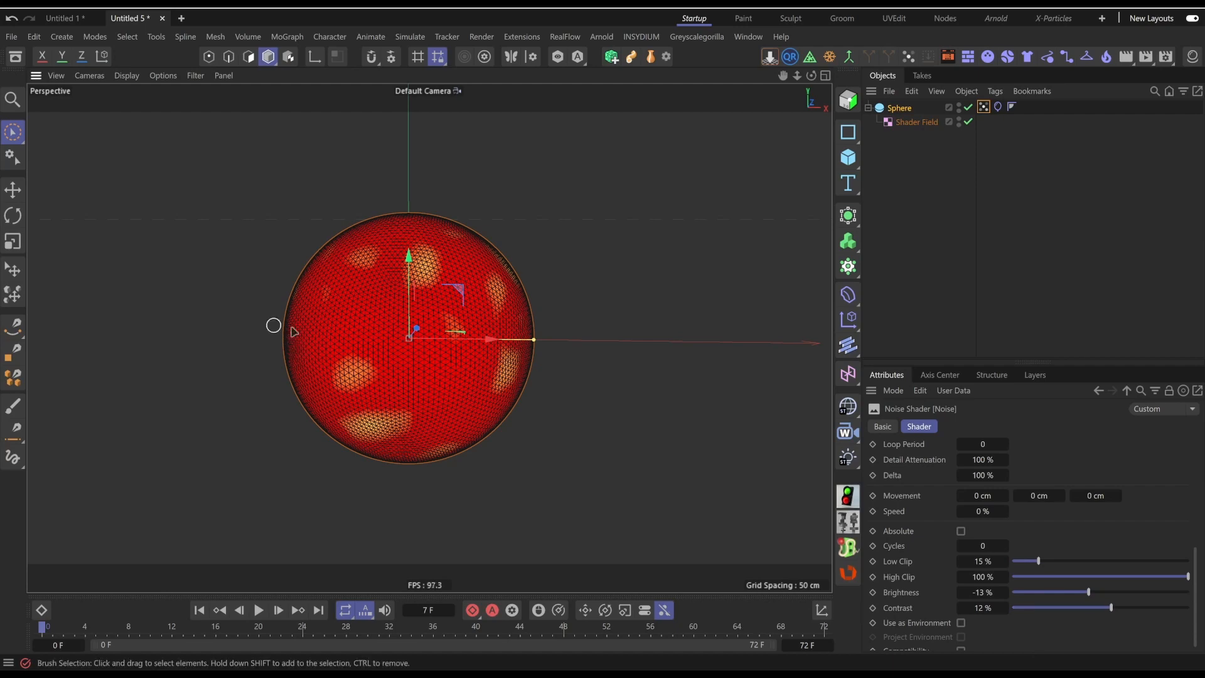
# Reduce the noise's Global Scale to 379% so the sphere carries more, smaller patches
pyautogui.keyDown('alt'); pyautogui.moveTo(273, 324); pyautogui.dragTo(300, 326); pyautogui.keyUp('alt')
pyautogui.scroll(5, 992, 499)
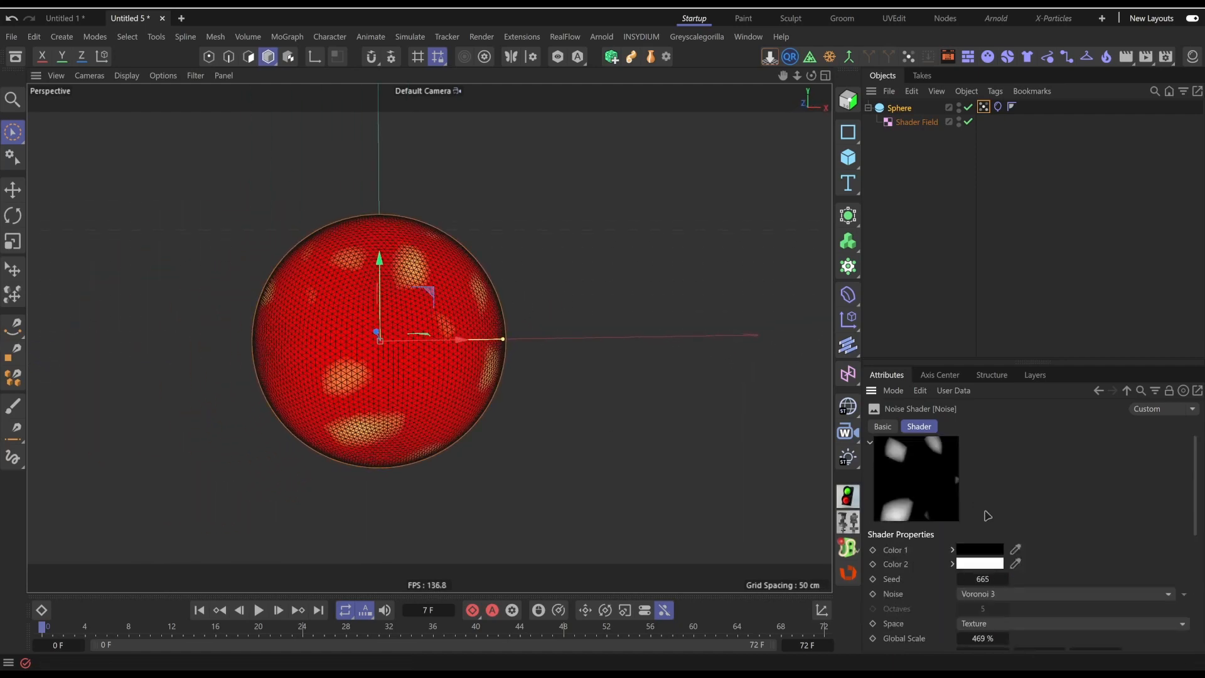
pyautogui.scroll(-2, 989, 514)
pyautogui.moveTo(990, 555); pyautogui.dragTo(993, 553)
pyautogui.scroll(2, 906, 527)
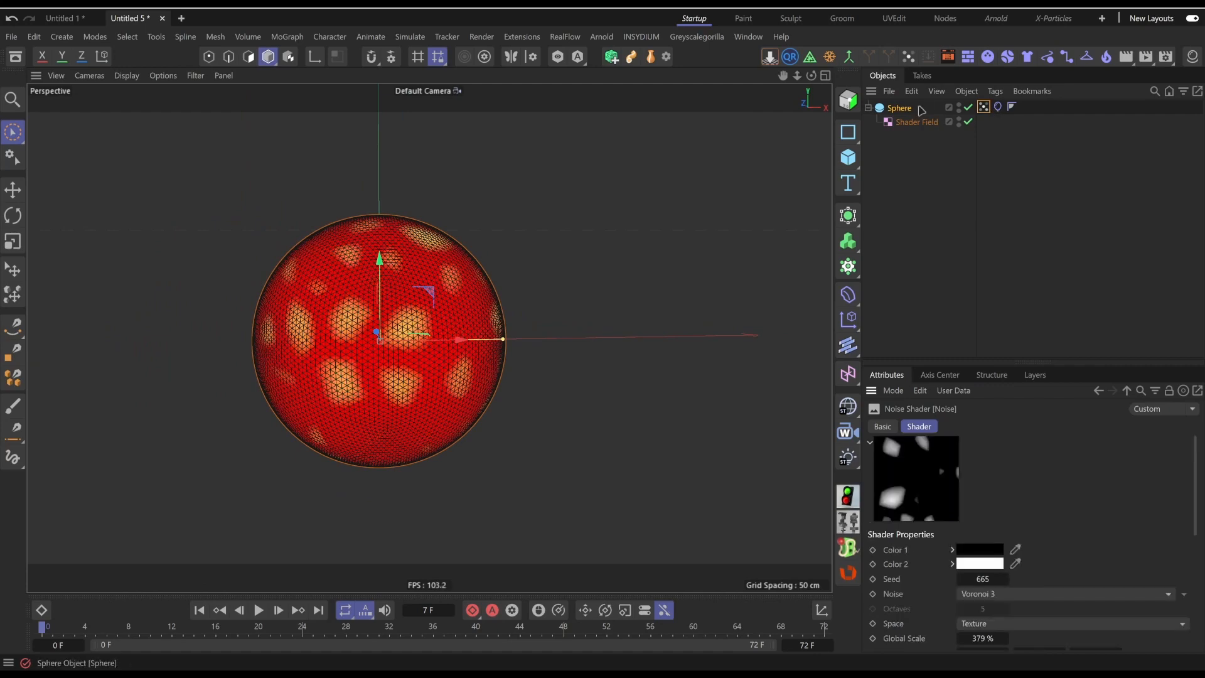
# Select the sphere, play the inflation with the adjusted noise, and return to the start
pyautogui.click(920, 109)
pyautogui.click(891, 108)
pyautogui.click(258, 612)
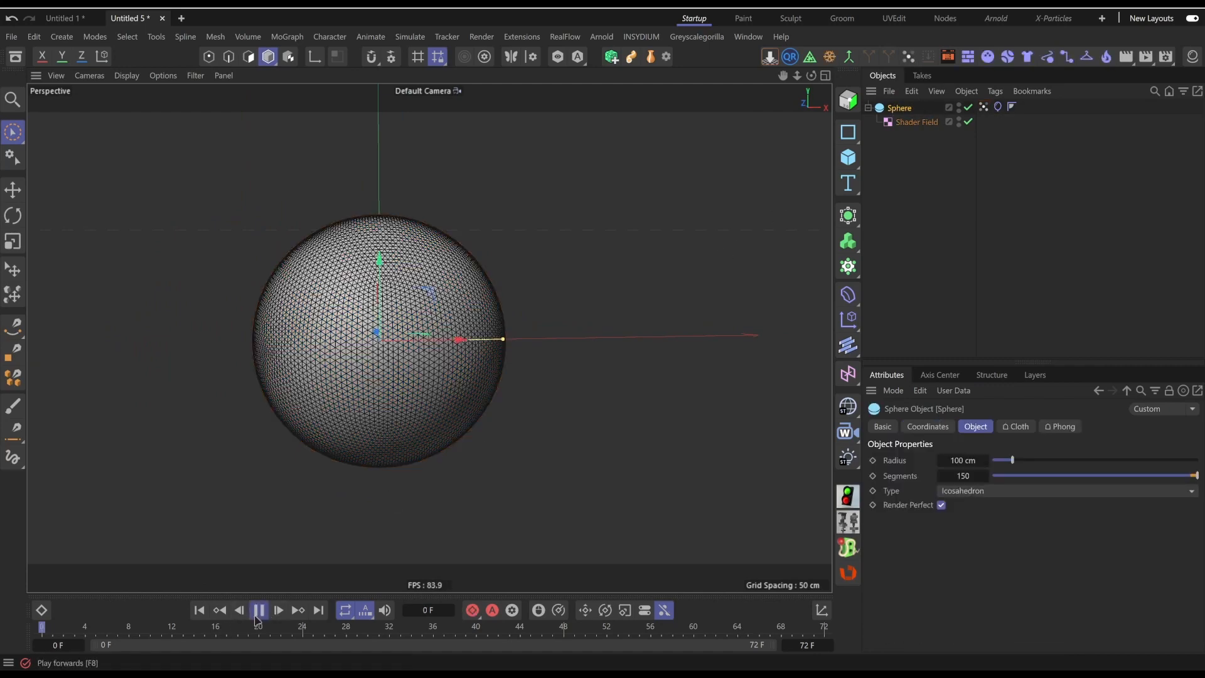
pyautogui.click(199, 610)
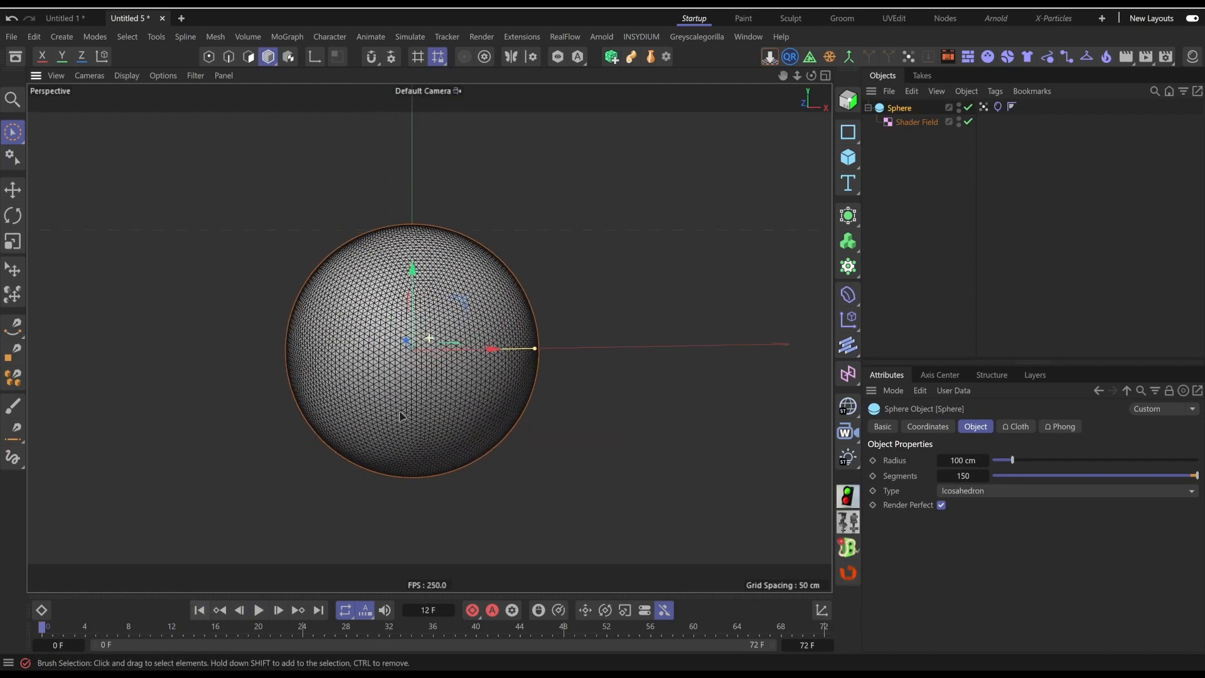
# Set the project's simulation Substeps to 40, Iterations to 3 and Smoothing Iterations to 1
pyautogui.hotkey('ctrl', 'd')
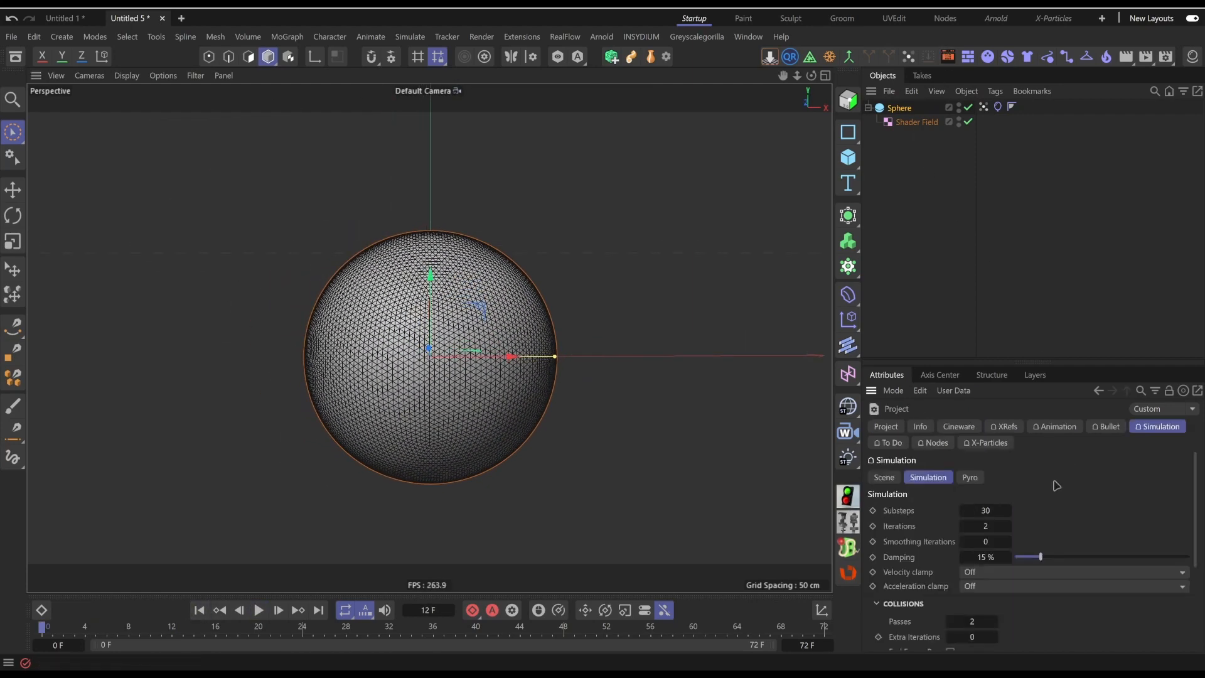
pyautogui.moveTo(984, 512); pyautogui.dragTo(988, 511)
pyautogui.click(989, 511)
pyautogui.click(991, 527)
pyautogui.click(988, 542)
# Replay the inflation from the start with the refined solver settings, stop it, and return to the first frame
pyautogui.click(199, 610)
pyautogui.click(259, 610)
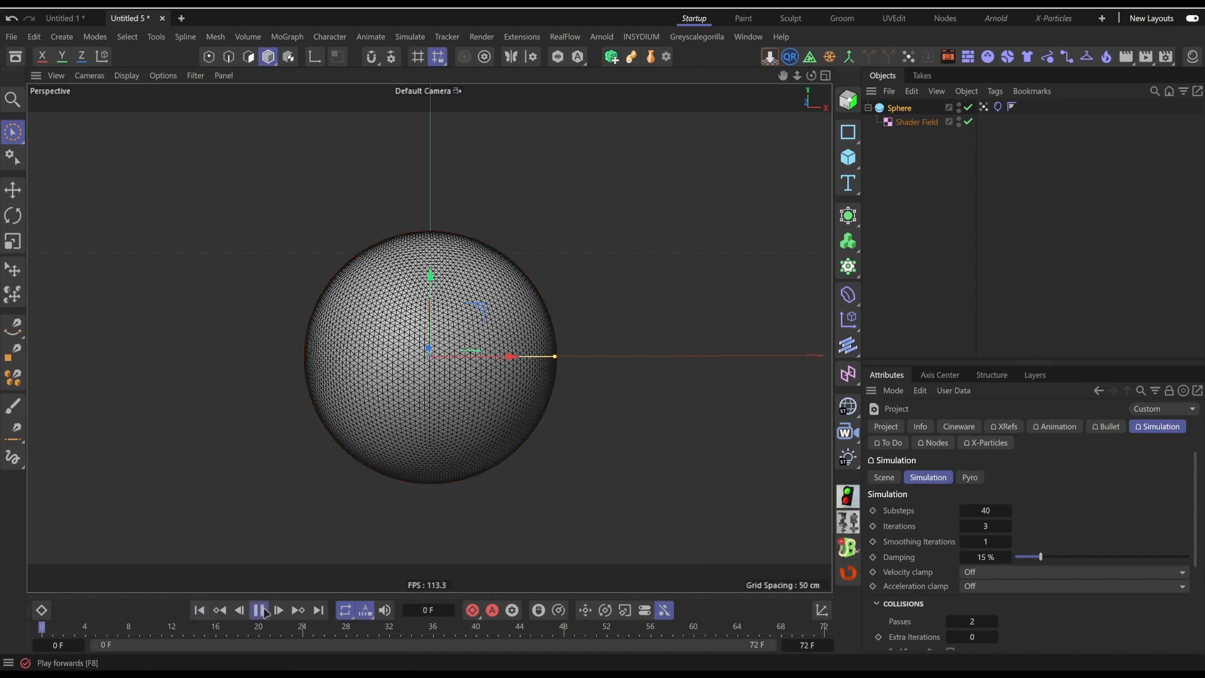
pyautogui.click(263, 609)
pyautogui.click(199, 610)
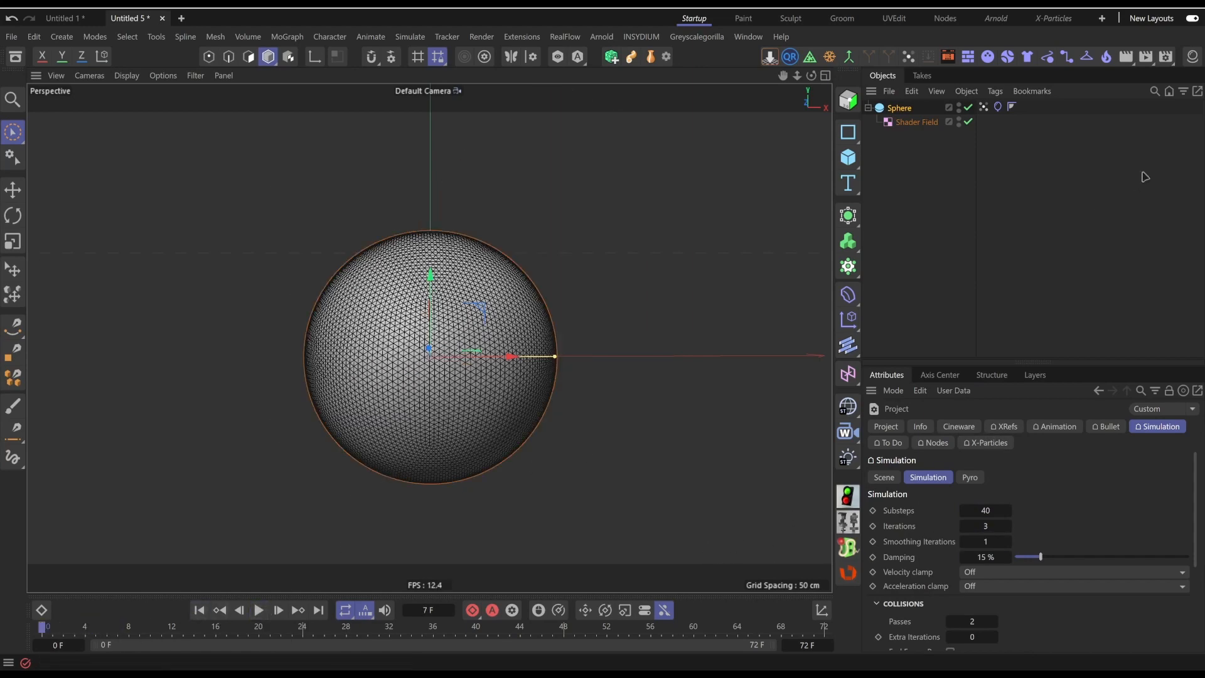
# Set the cloth's balloon Overpressure to 2, test the inflation, and return to the start
pyautogui.click(998, 107)
pyautogui.click(961, 426)
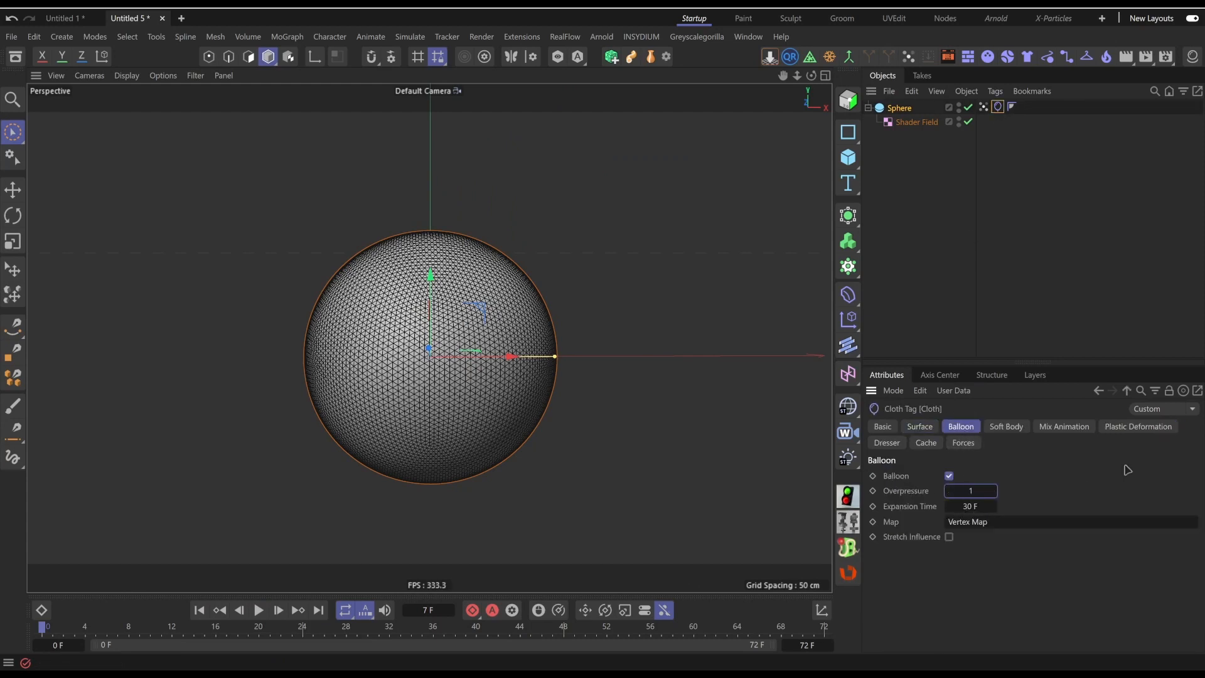
pyautogui.write('2')
pyautogui.press('Return')
pyautogui.click(259, 610)
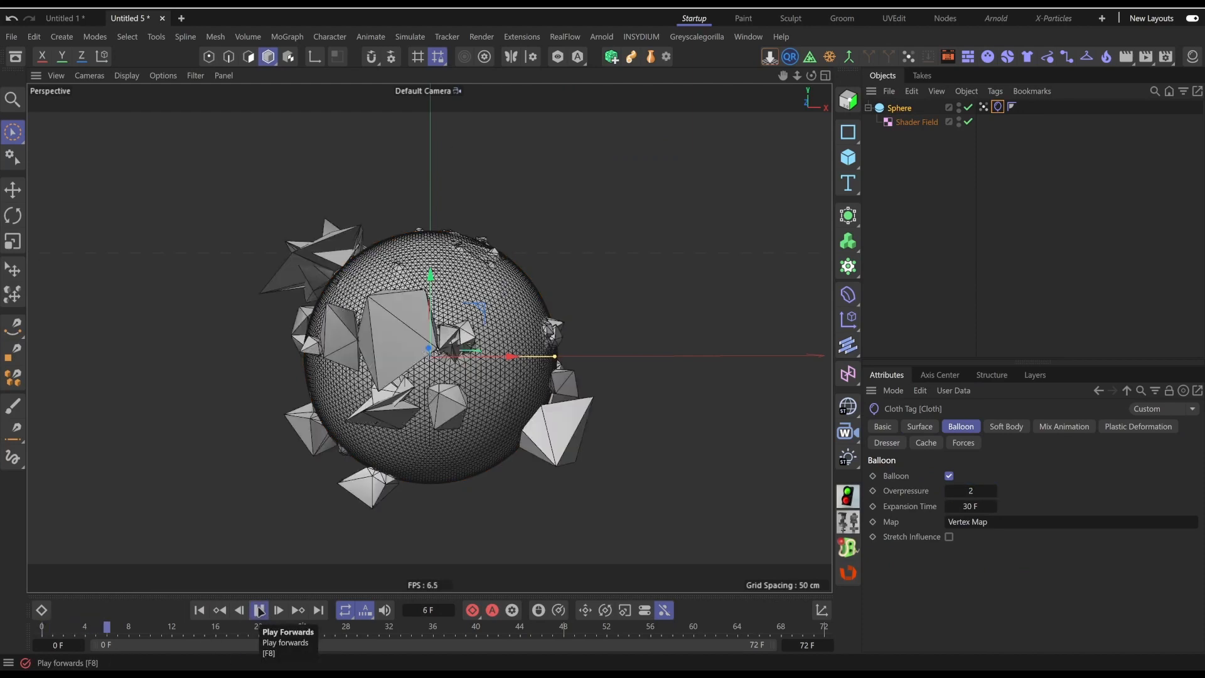
pyautogui.click(259, 610)
pyautogui.click(200, 610)
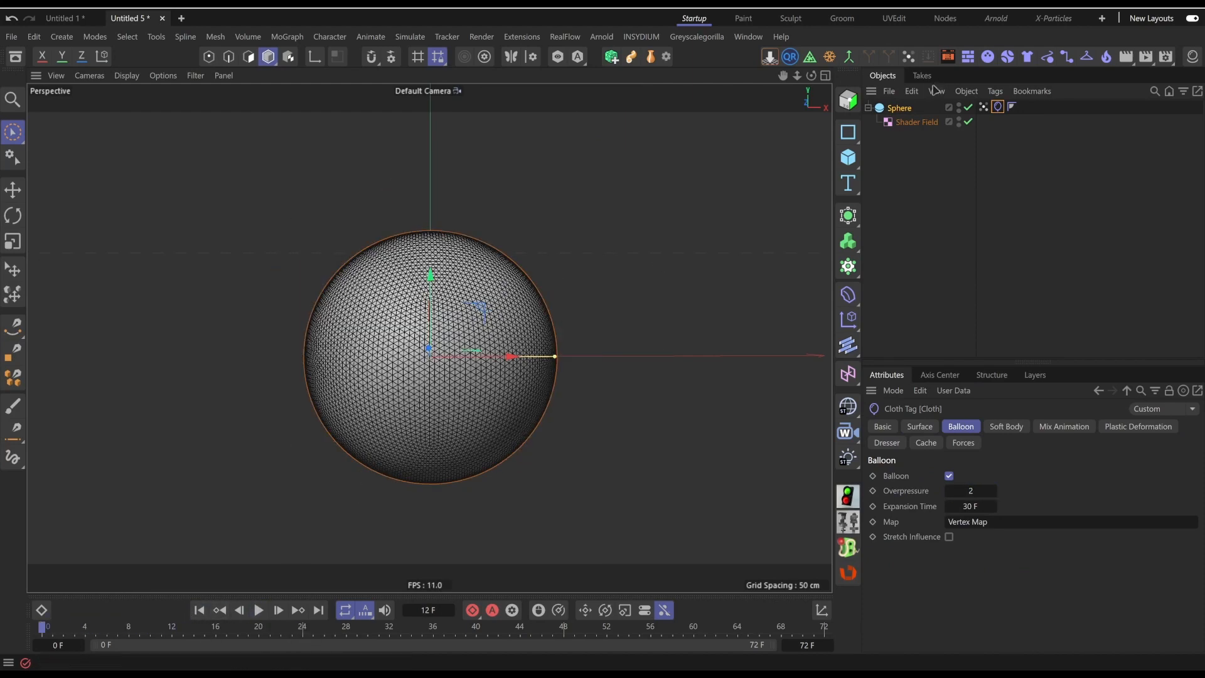
# Lower the Influence of the cloth's Mix Animation pins to 14% while the simulation plays
pyautogui.click(983, 106)
pyautogui.click(1049, 347)
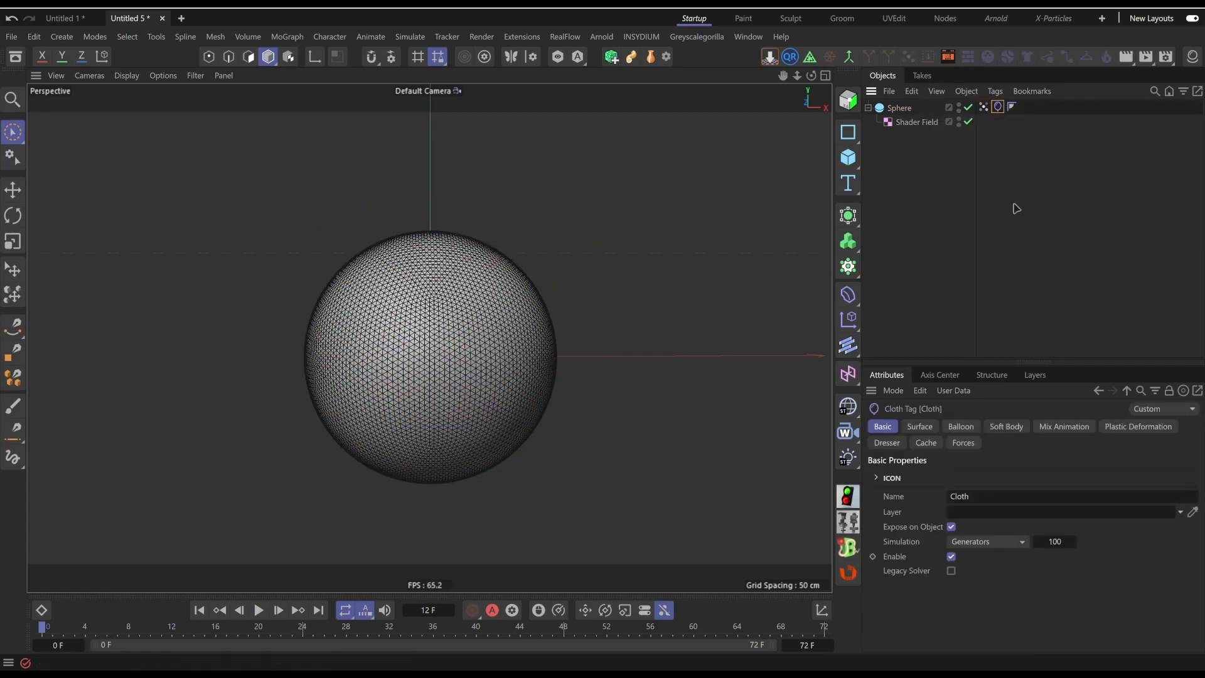
pyautogui.click(1083, 428)
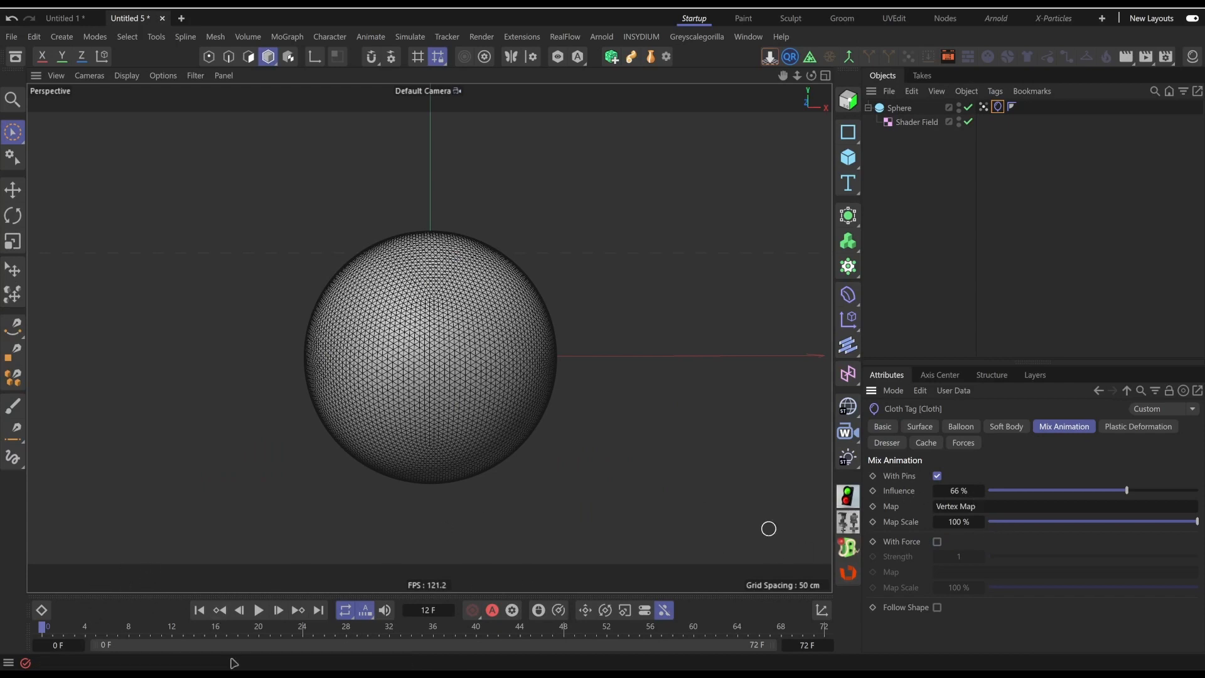
pyautogui.click(259, 611)
pyautogui.click(258, 612)
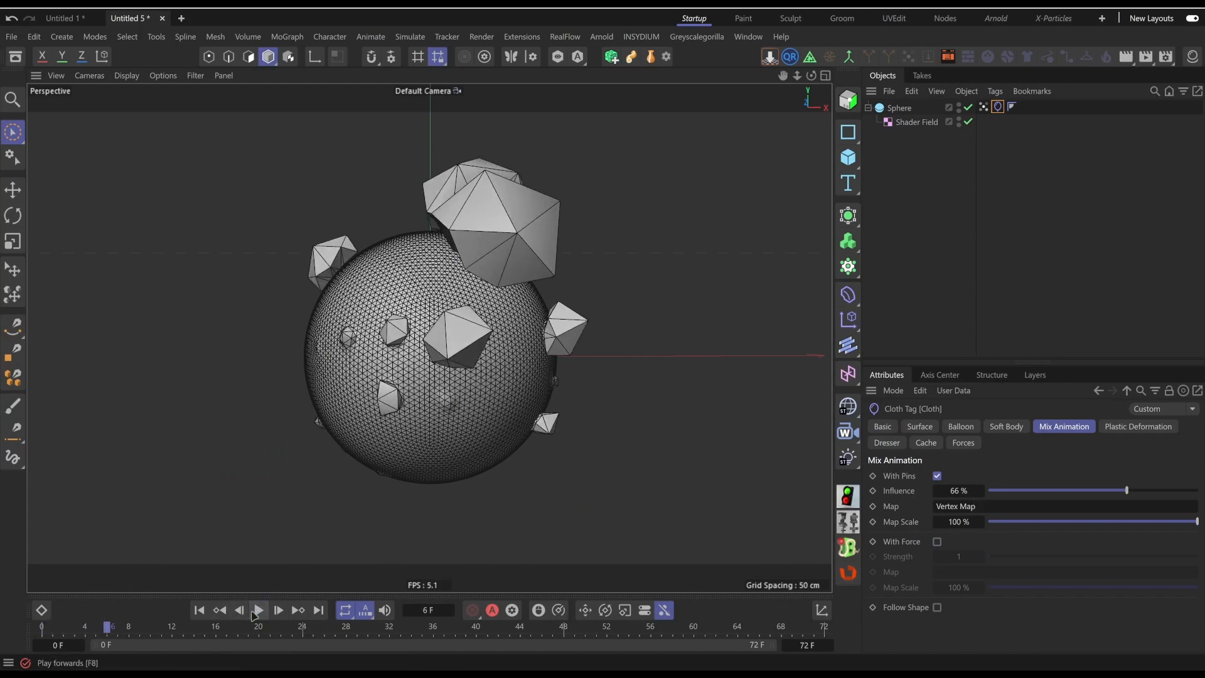
pyautogui.moveTo(1128, 494); pyautogui.dragTo(1103, 494)
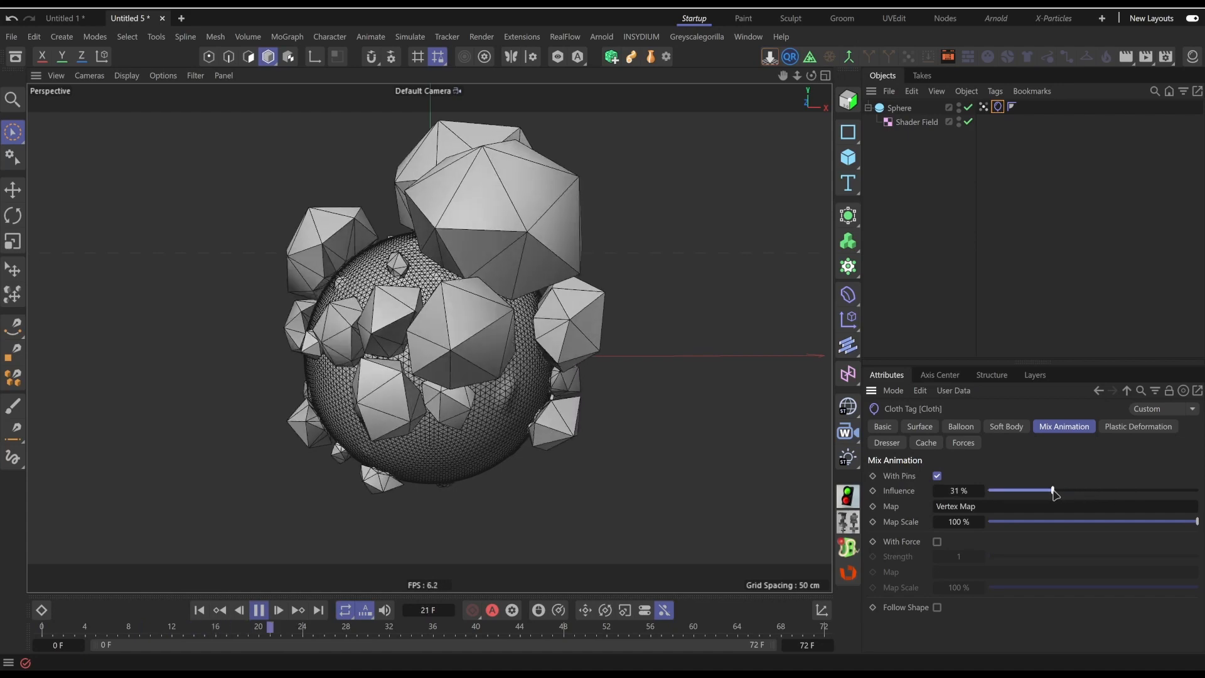
pyautogui.moveTo(1055, 494); pyautogui.dragTo(1021, 494)
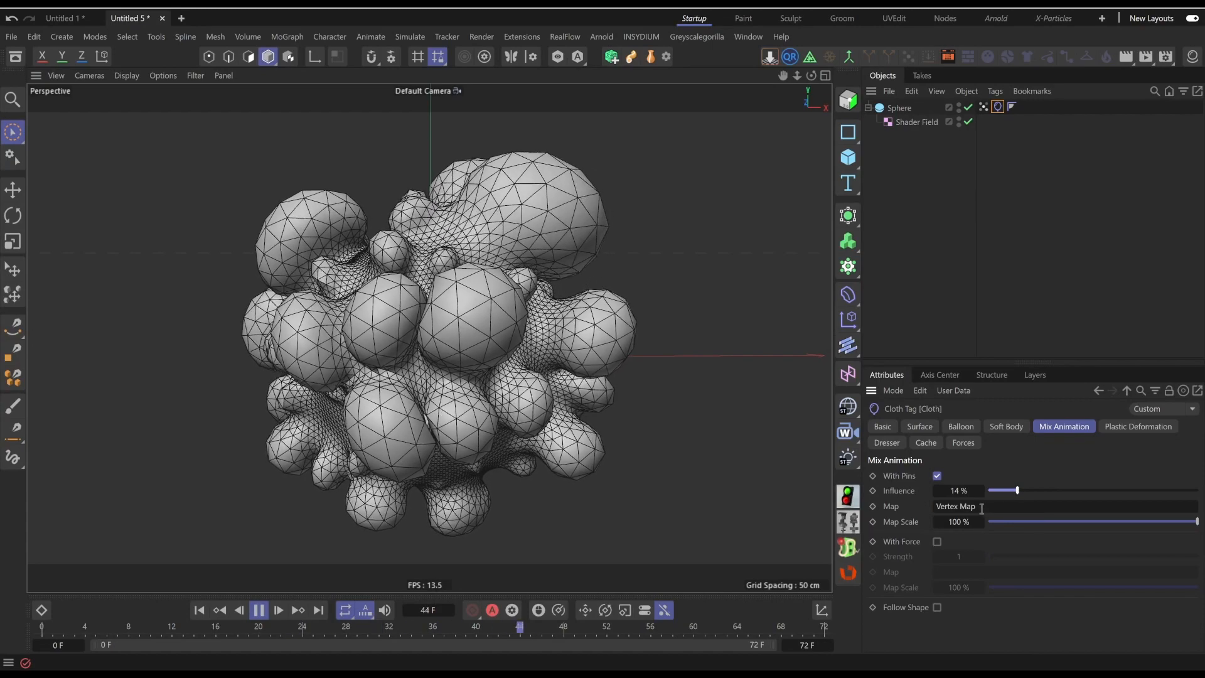
# Examine the inflating bulges from another angle and set the cloth's surface Target Length to 180%
pyautogui.keyDown('alt'); pyautogui.moveTo(367, 404); pyautogui.dragTo(517, 387); pyautogui.keyUp('alt')
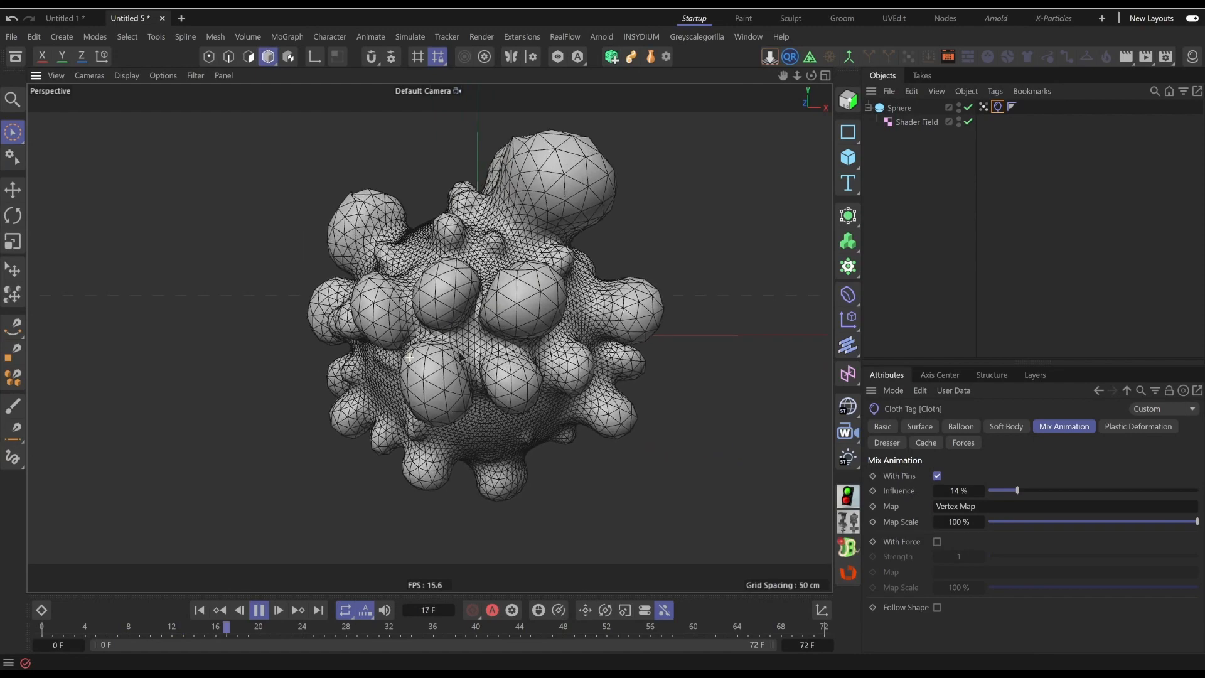
pyautogui.keyDown('alt'); pyautogui.moveTo(460, 356); pyautogui.dragTo(414, 367); pyautogui.keyUp('alt')
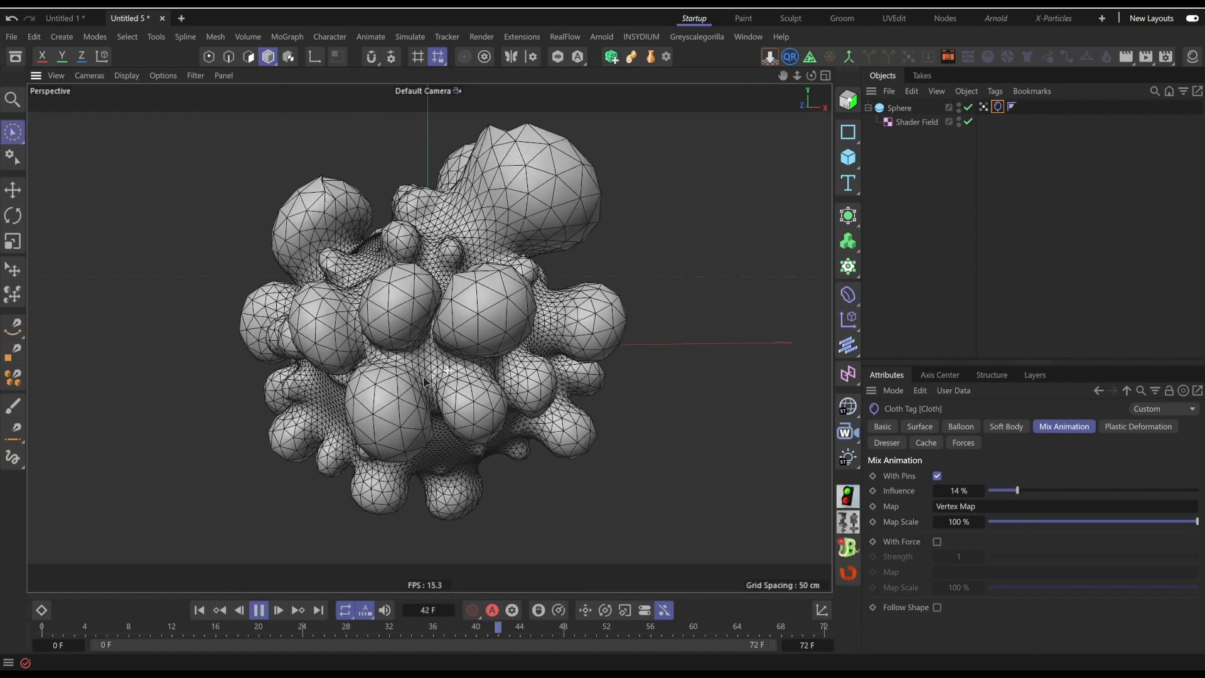
pyautogui.click(963, 428)
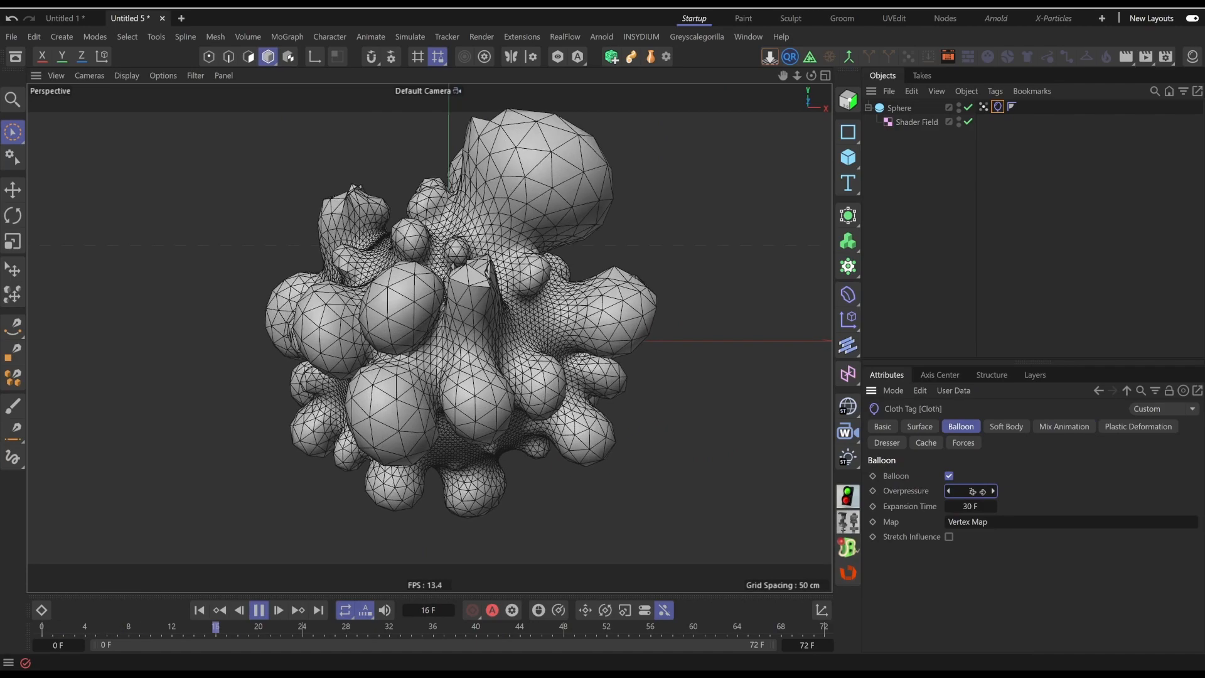
pyautogui.click(920, 427)
pyautogui.click(984, 477)
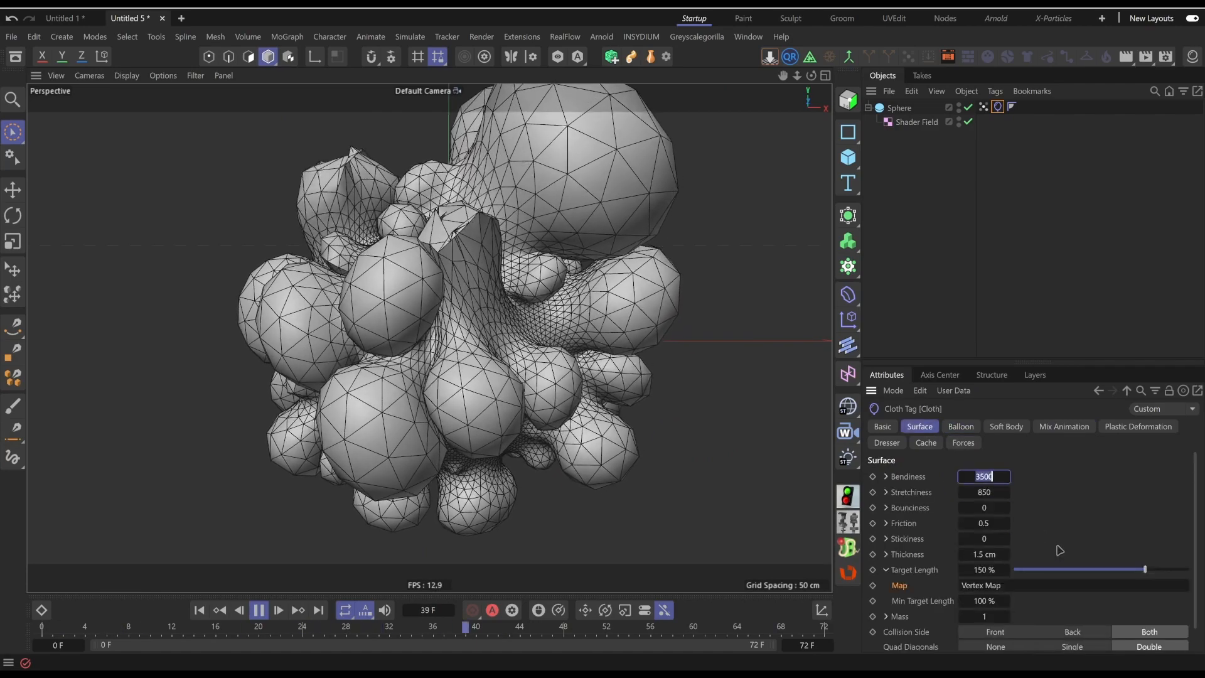
pyautogui.click(988, 570)
pyautogui.write('180')
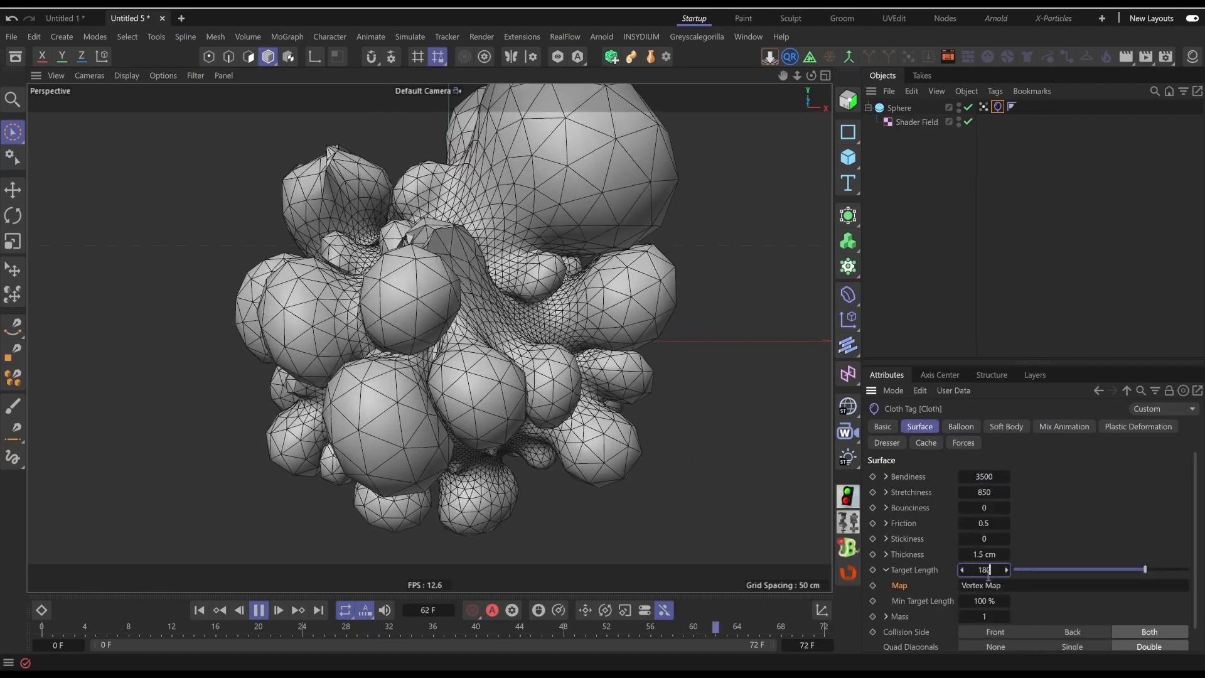
pyautogui.press('Return')
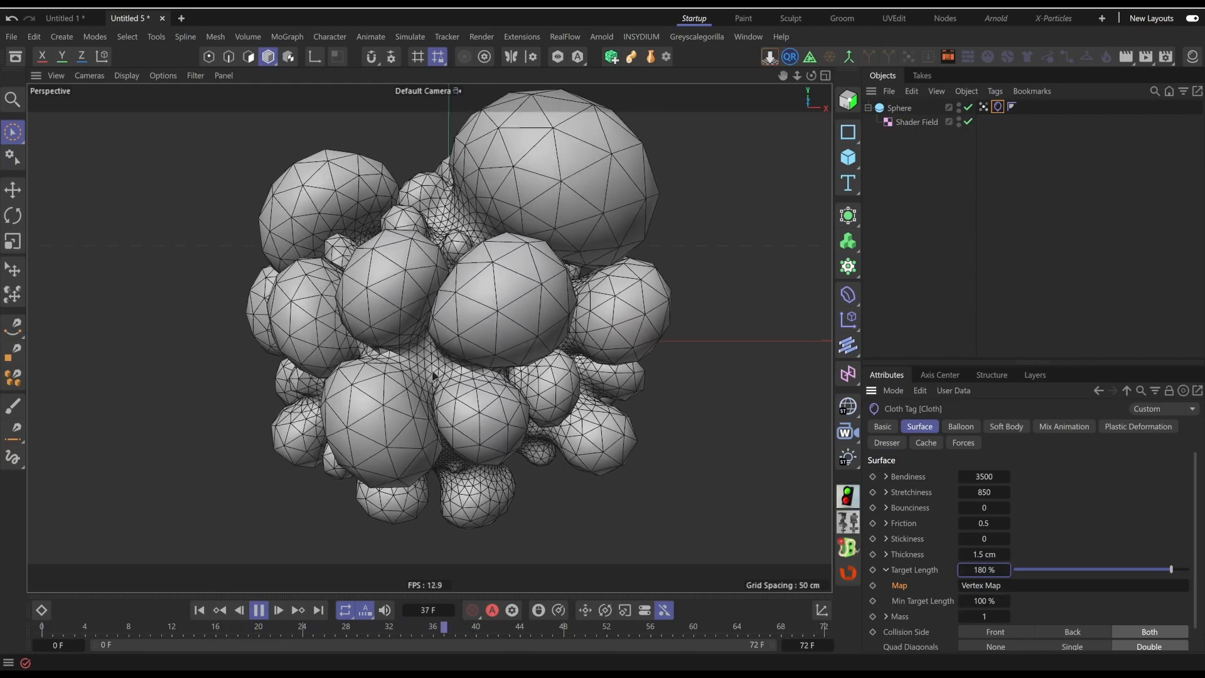
# Examine the fuller bulges from different angles, review the cloth's Dresser and Soft Body settings, stop playback, and return to the start
pyautogui.keyDown('alt'); pyautogui.moveTo(364, 342); pyautogui.dragTo(466, 336); pyautogui.keyUp('alt')
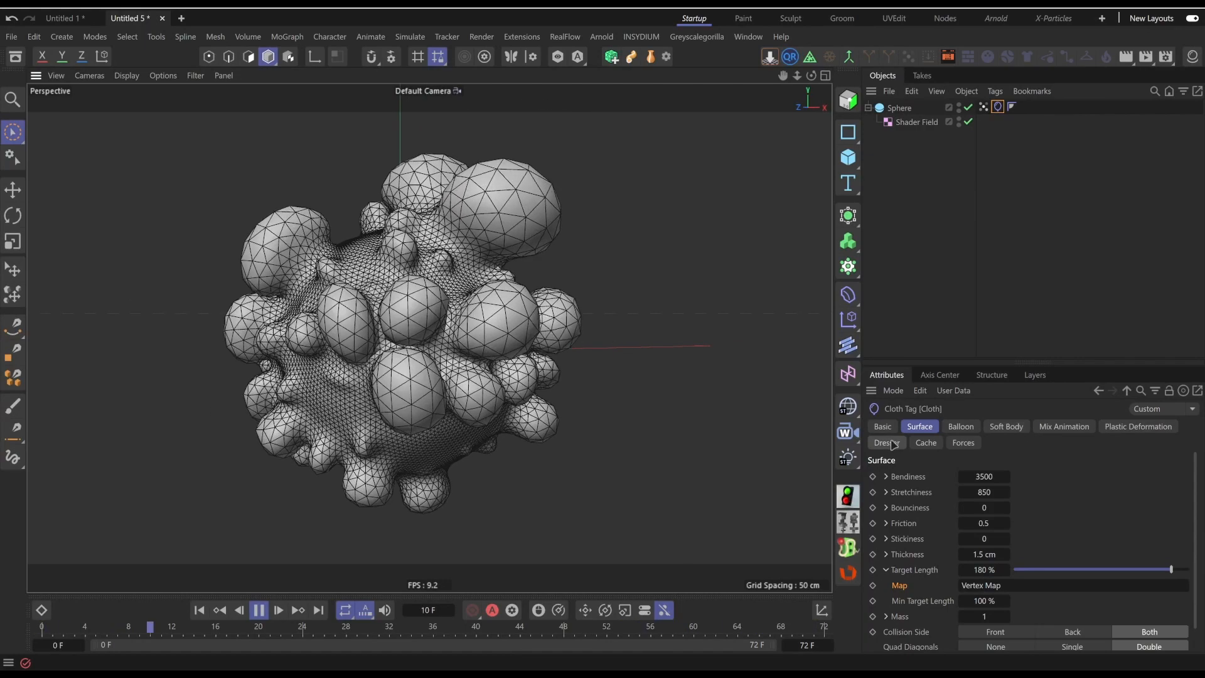
pyautogui.click(887, 442)
pyautogui.click(1006, 426)
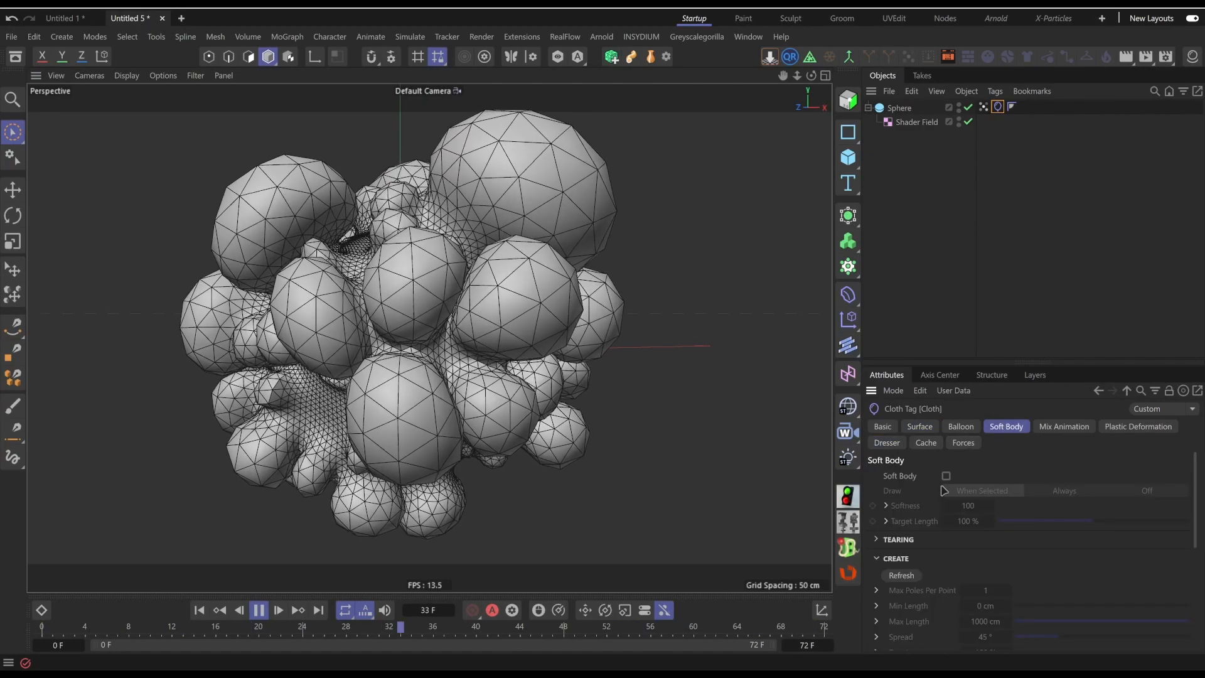
pyautogui.click(923, 431)
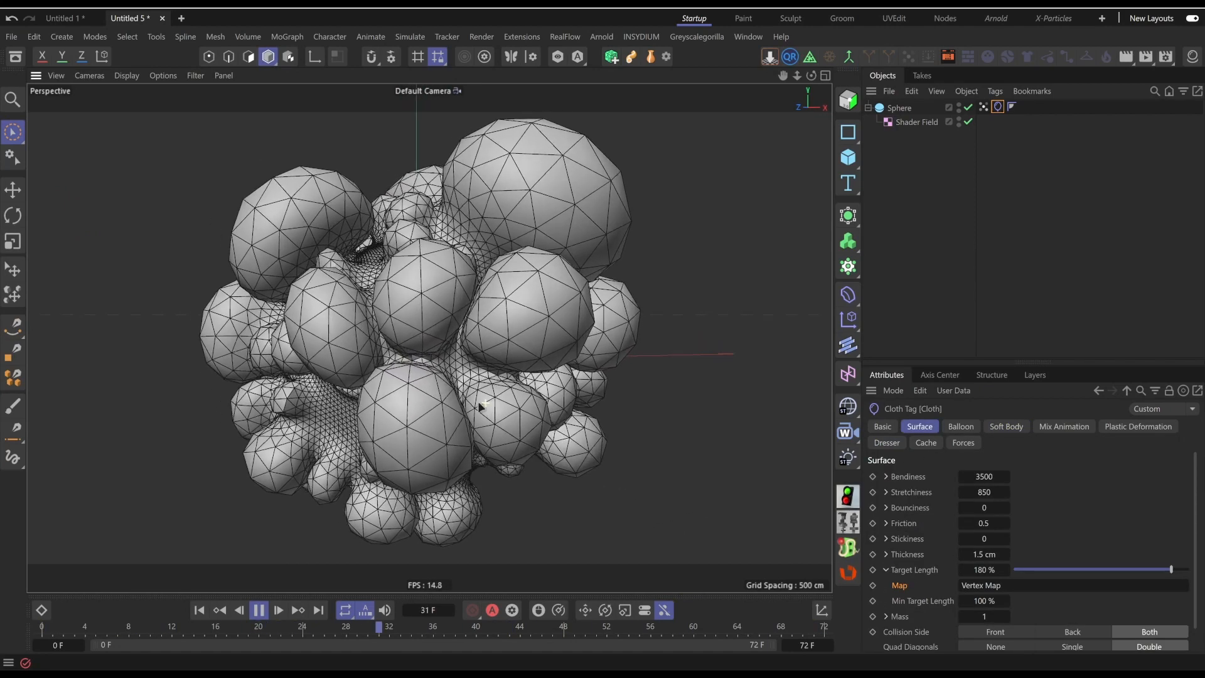
pyautogui.click(259, 610)
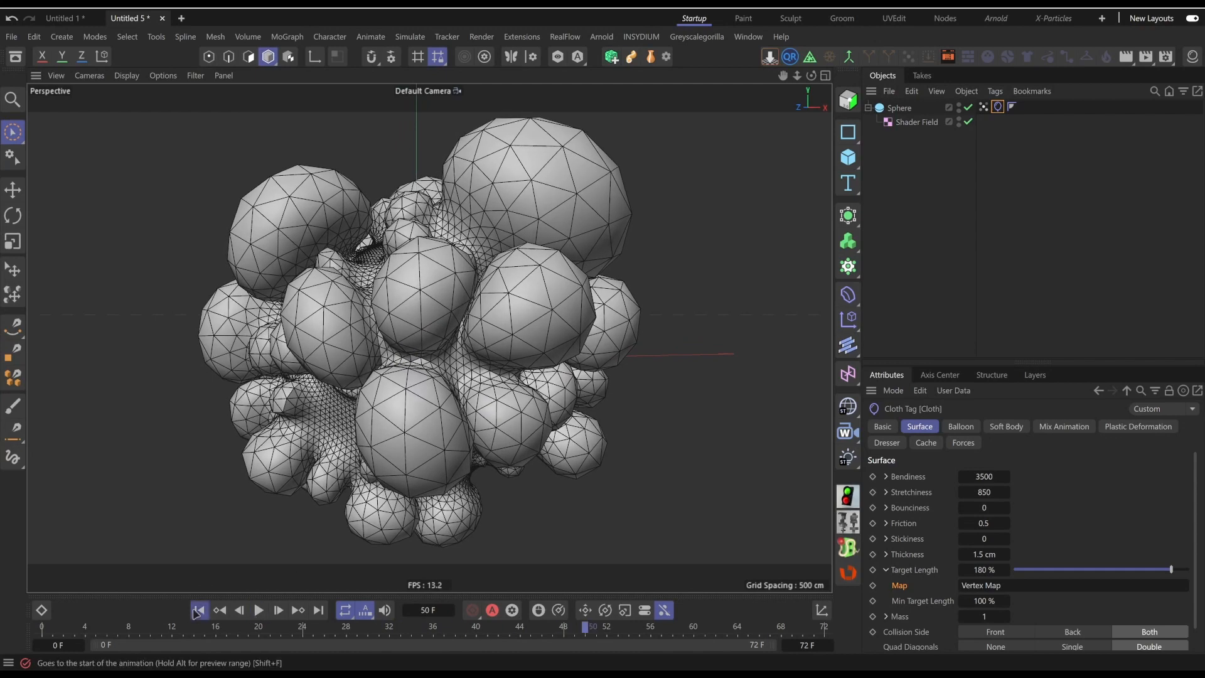
pyautogui.click(199, 610)
pyautogui.keyDown('alt'); pyautogui.moveTo(425, 372); pyautogui.dragTo(433, 373); pyautogui.keyUp('alt')
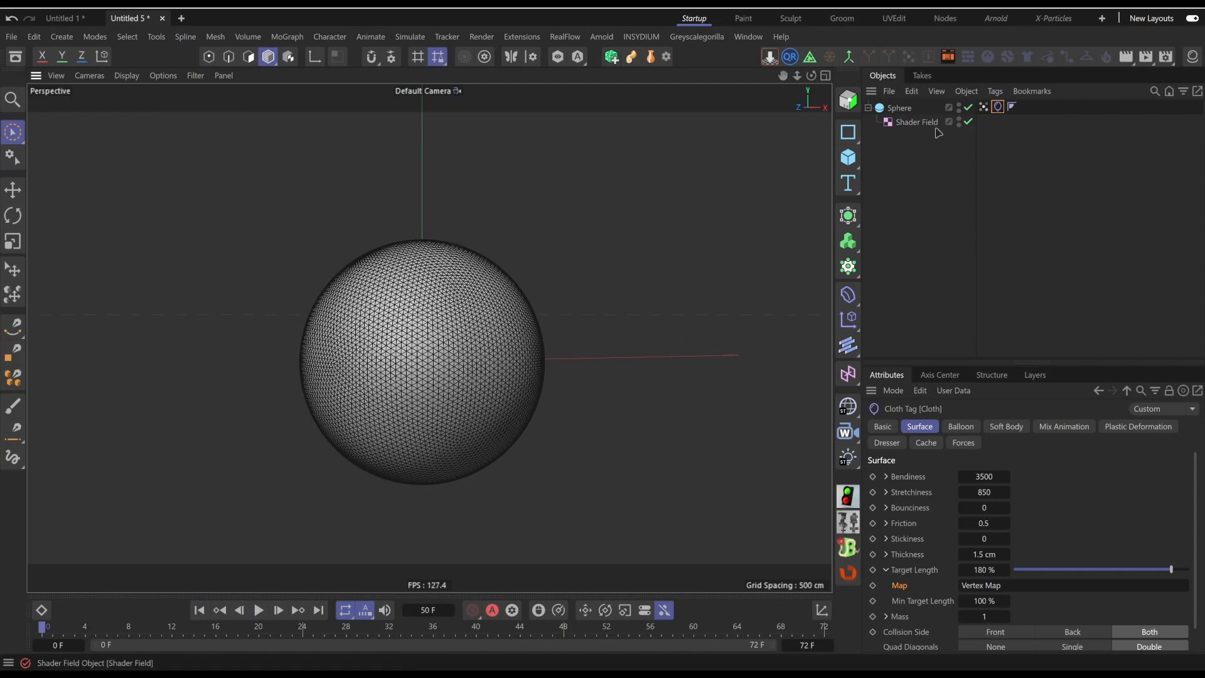
# Add a Subdivision Surface as parent of the sphere and rename it SDS
pyautogui.click(901, 108)
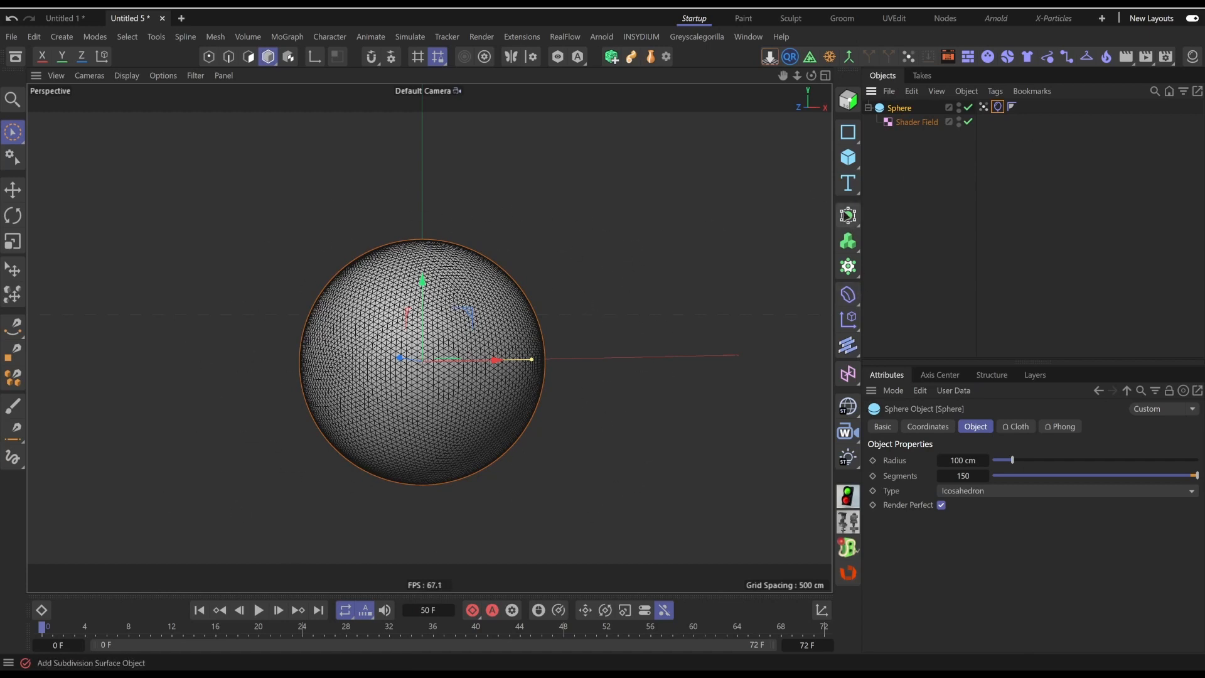
pyautogui.keyDown('alt'); pyautogui.click(848, 216); pyautogui.keyUp('alt')
pyautogui.doubleClick(922, 108)
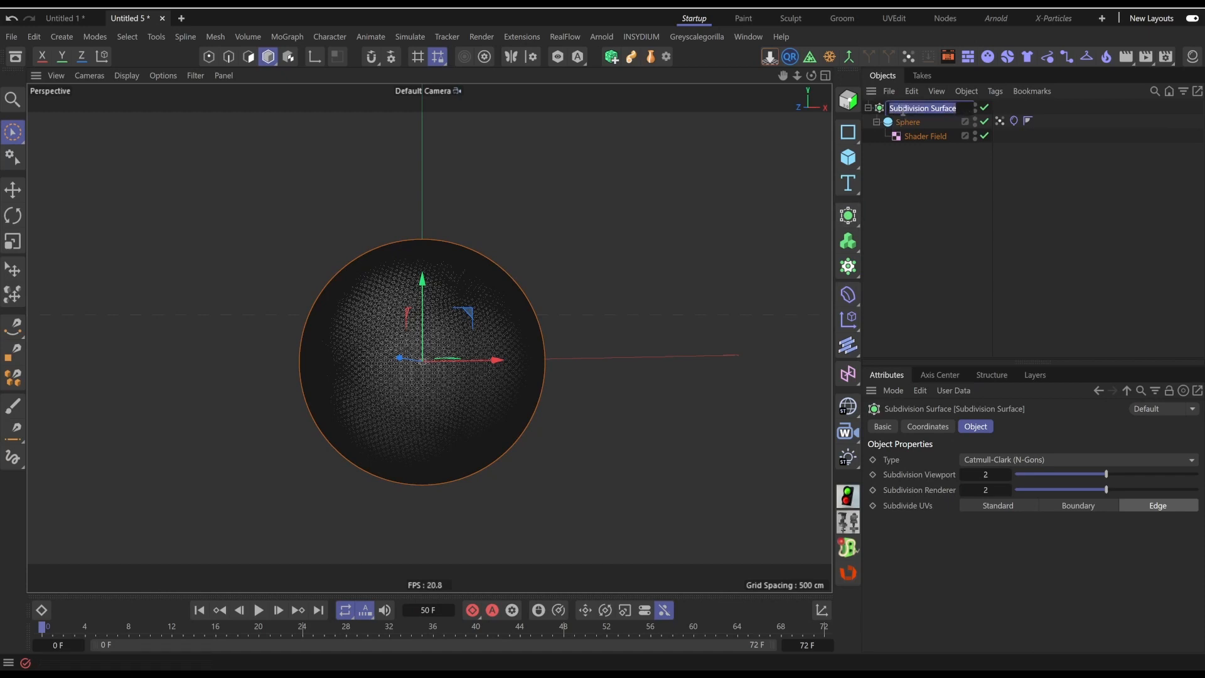
pyautogui.press('Return')
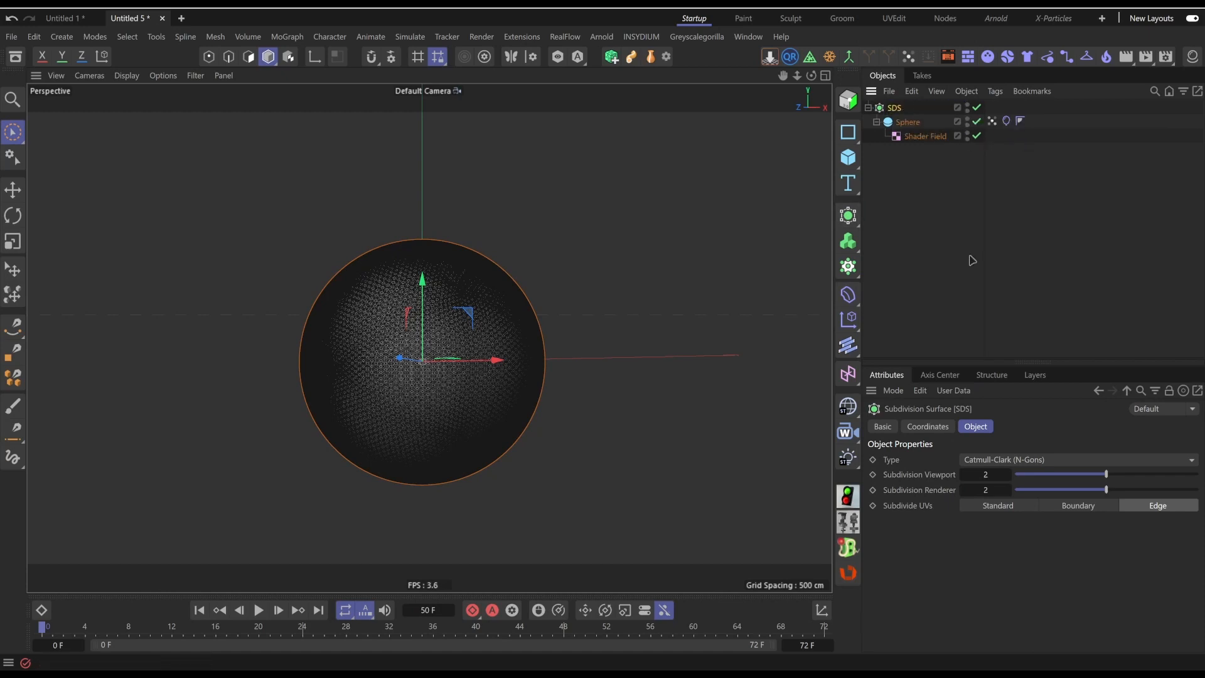
# Review the project's Simulation settings for the scene and simulation, check the SDS subdivision settings, and clear the object selection
pyautogui.hotkey('ctrl', 'd')
pyautogui.click(884, 477)
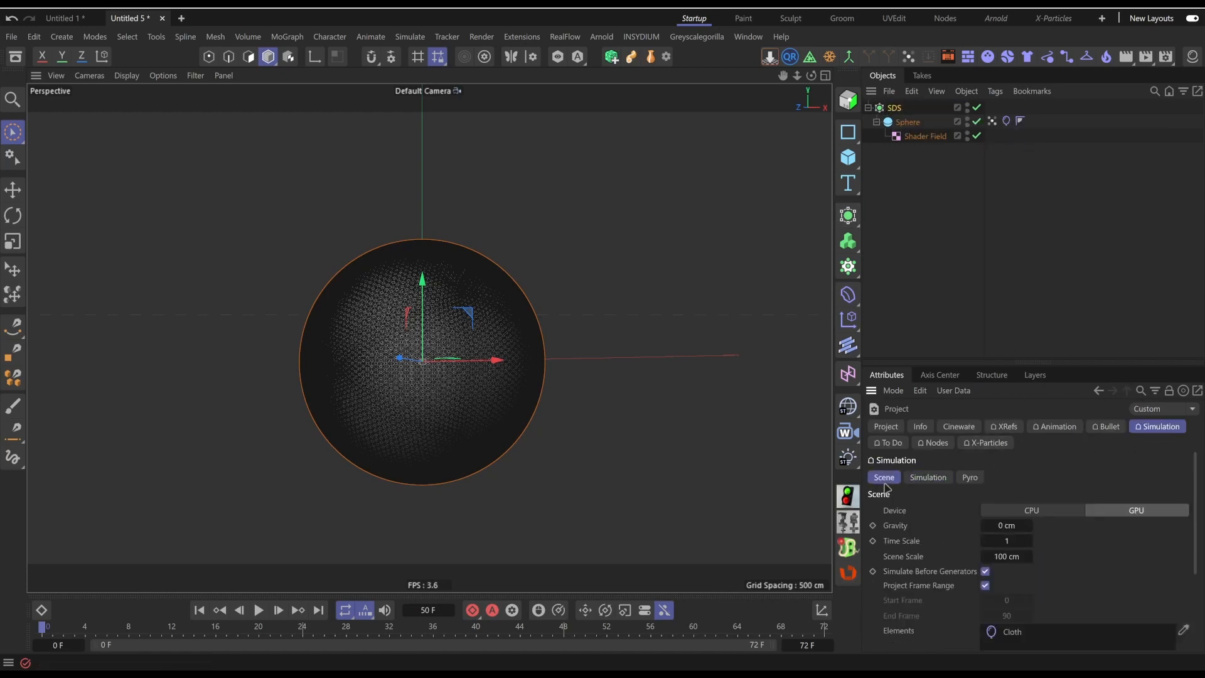
pyautogui.click(929, 478)
pyautogui.click(884, 477)
pyautogui.click(894, 108)
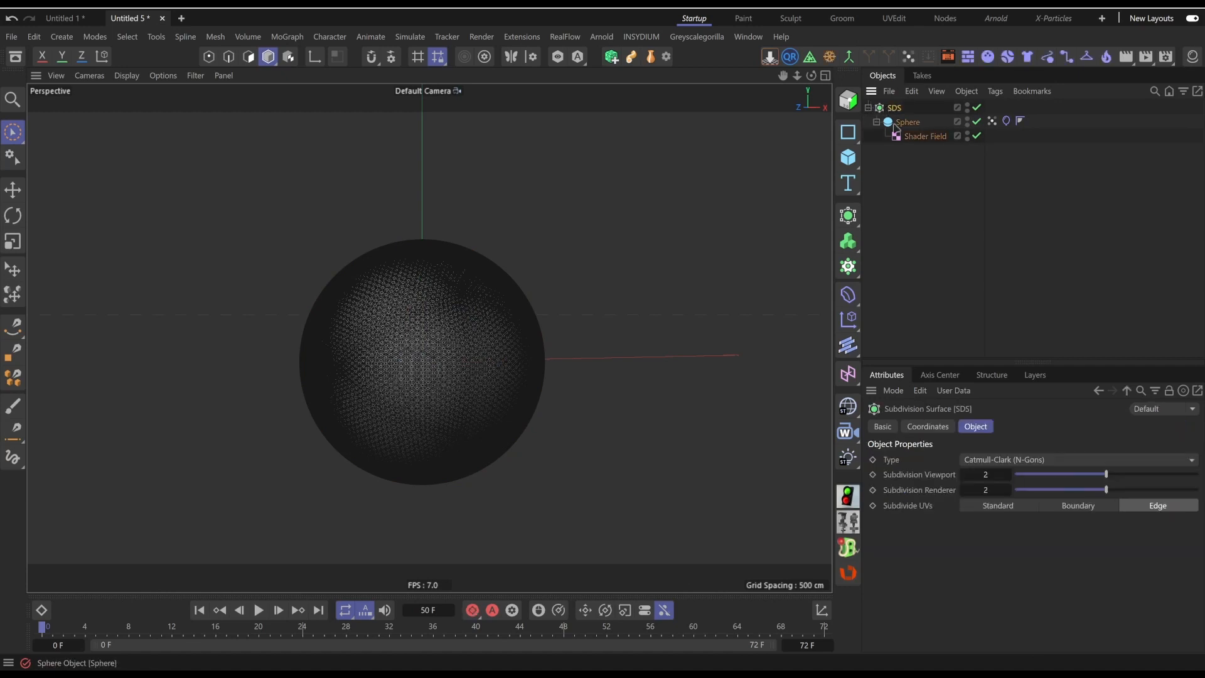
pyautogui.click(964, 474)
pyautogui.click(964, 259)
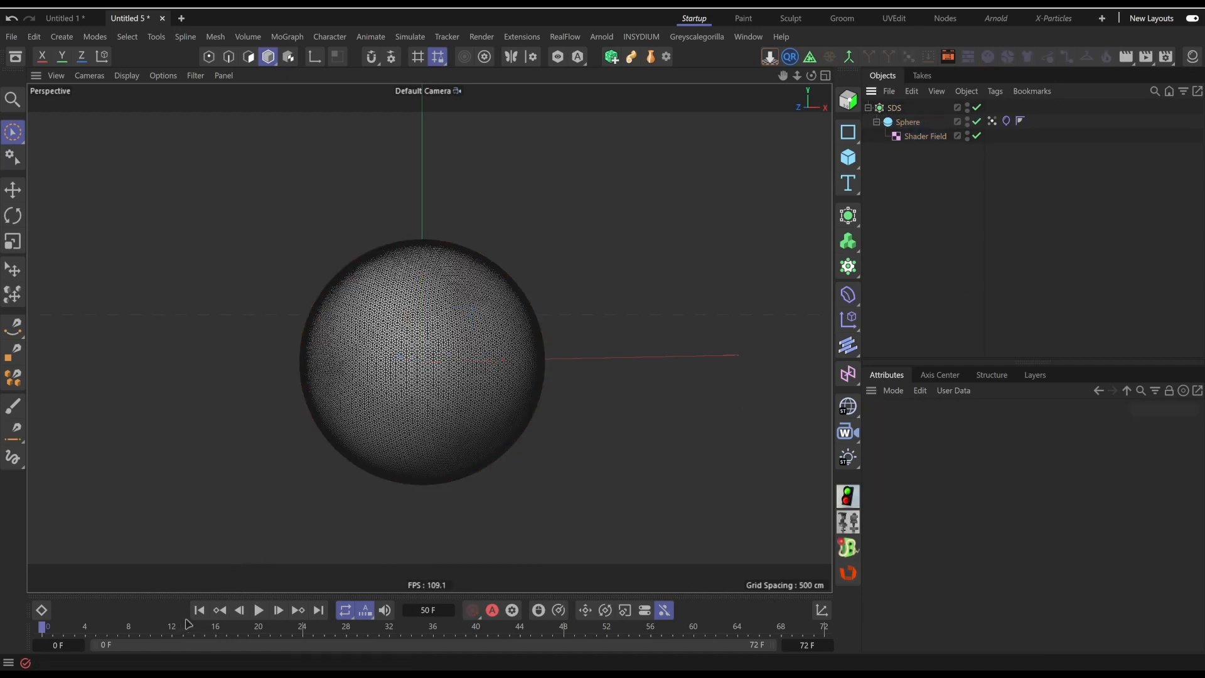
# Play the simulation to frame 25 and examine the subdivided bulges of the sphere from several angles
pyautogui.click(259, 611)
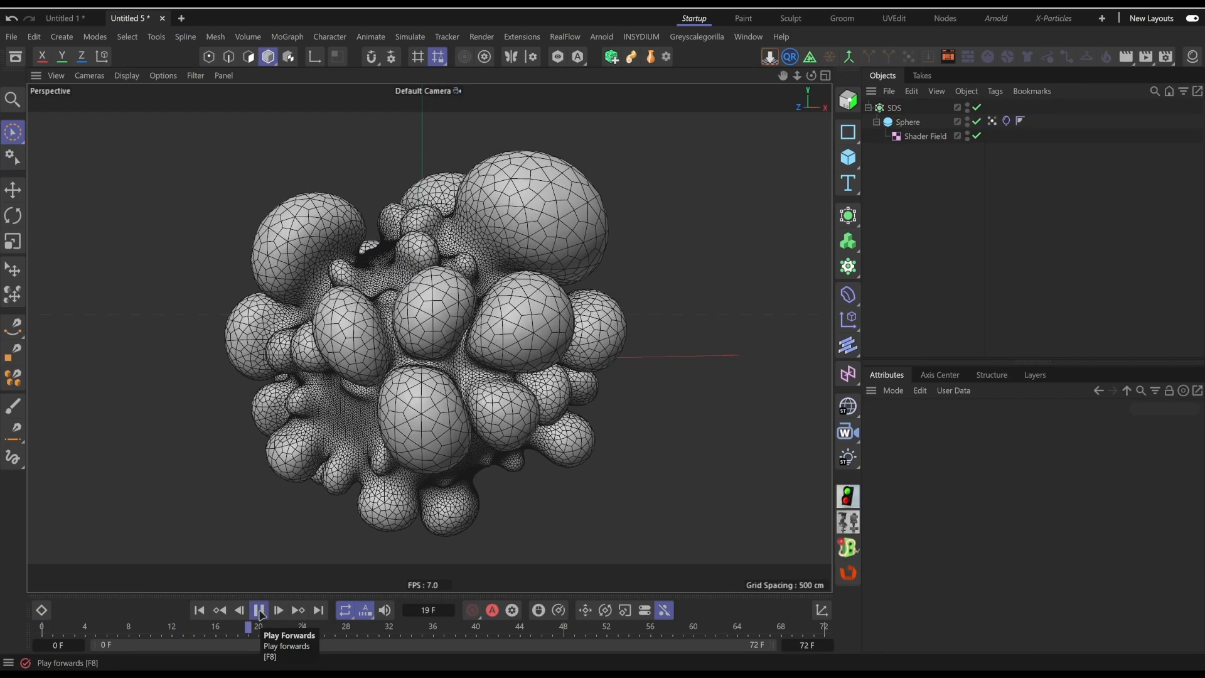
pyautogui.click(258, 610)
pyautogui.scroll(5, 534, 396)
pyautogui.keyDown('alt'); pyautogui.moveTo(534, 397); pyautogui.dragTo(383, 346, button='middle'); pyautogui.keyUp('alt')
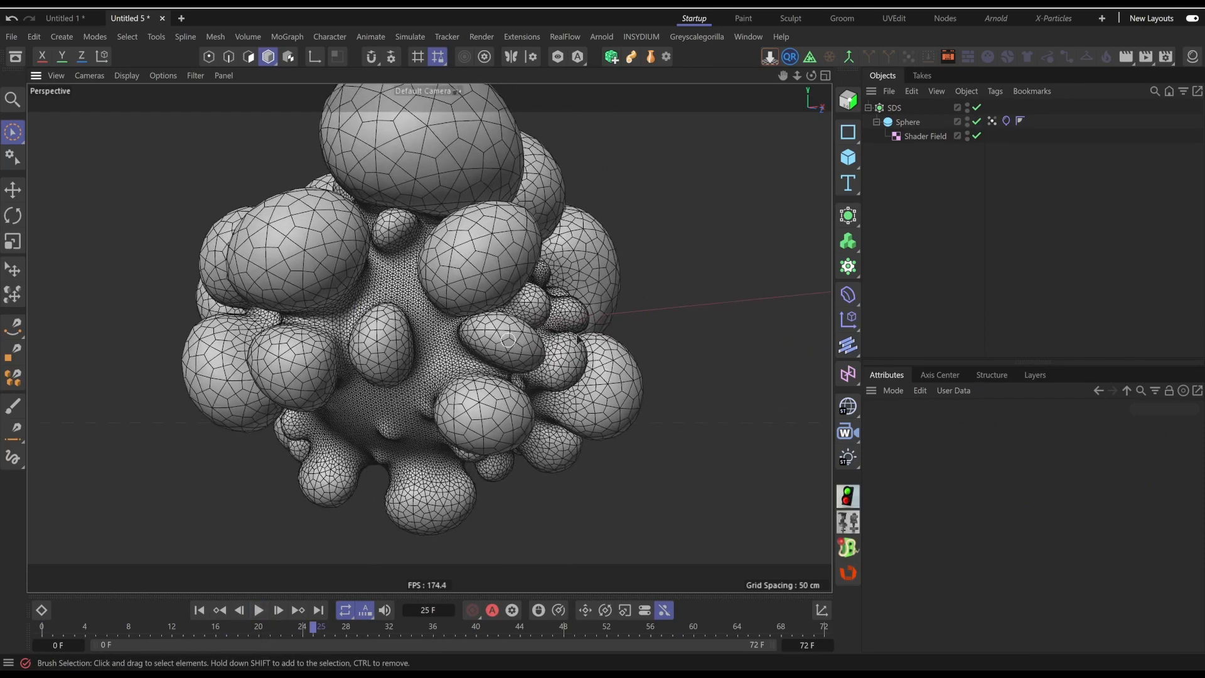
pyautogui.keyDown('alt'); pyautogui.moveTo(383, 345); pyautogui.dragTo(239, 326); pyautogui.keyUp('alt')
pyautogui.keyDown('alt'); pyautogui.moveTo(239, 327); pyautogui.dragTo(357, 316, button='middle'); pyautogui.keyUp('alt')
pyautogui.keyDown('alt'); pyautogui.moveTo(357, 316); pyautogui.dragTo(395, 314); pyautogui.keyUp('alt')
pyautogui.keyDown('alt'); pyautogui.moveTo(395, 314); pyautogui.dragTo(331, 333, button='right'); pyautogui.keyUp('alt')
pyautogui.keyDown('alt'); pyautogui.moveTo(331, 333); pyautogui.dragTo(366, 381, button='middle'); pyautogui.keyUp('alt')
pyautogui.keyDown('alt'); pyautogui.moveTo(363, 377); pyautogui.dragTo(351, 363); pyautogui.keyUp('alt')
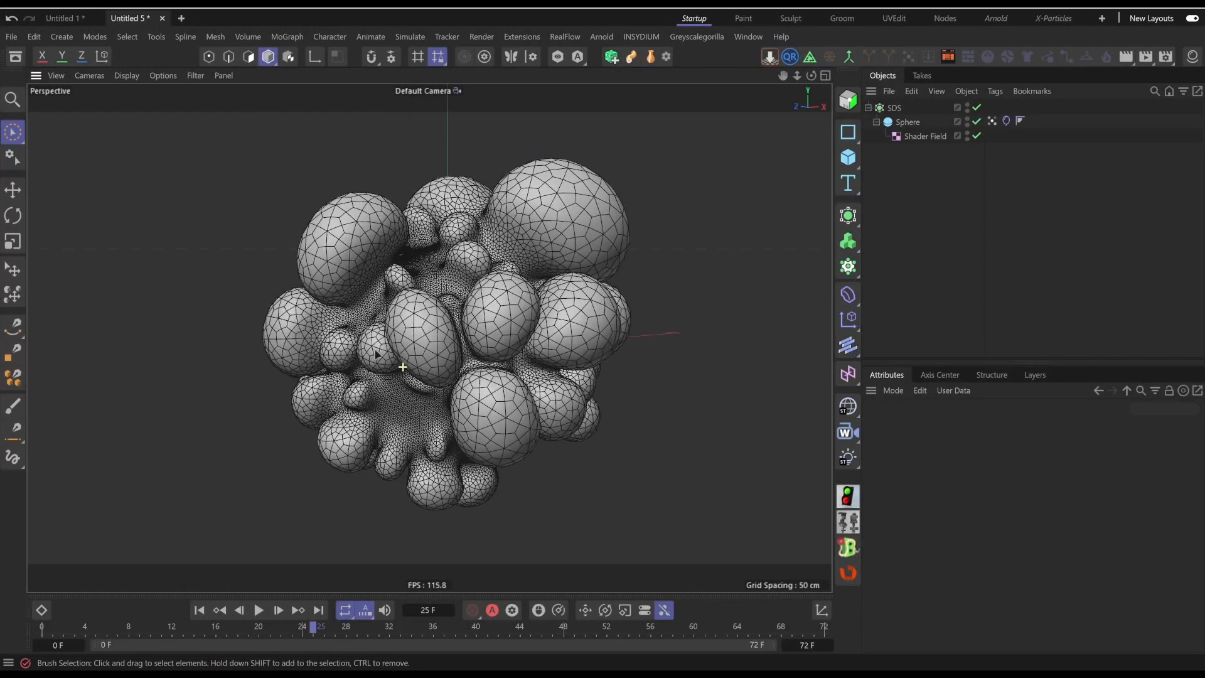
# Replay the subdivided sphere's inflation from the first frame and return to the start of the timeline
pyautogui.click(200, 610)
pyautogui.click(258, 610)
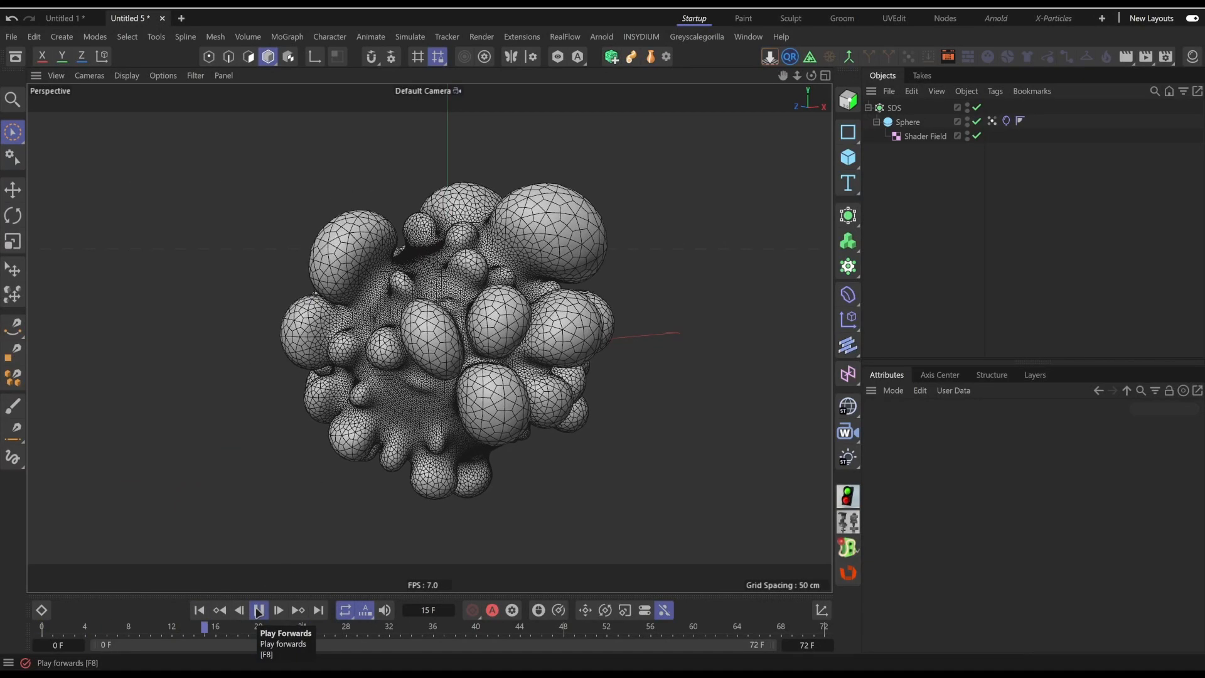
pyautogui.click(199, 610)
# Switch to the Untitled 1 project, enable its Subdivision Surface and Sphere, and play the simulation from the start
pyautogui.click(65, 17)
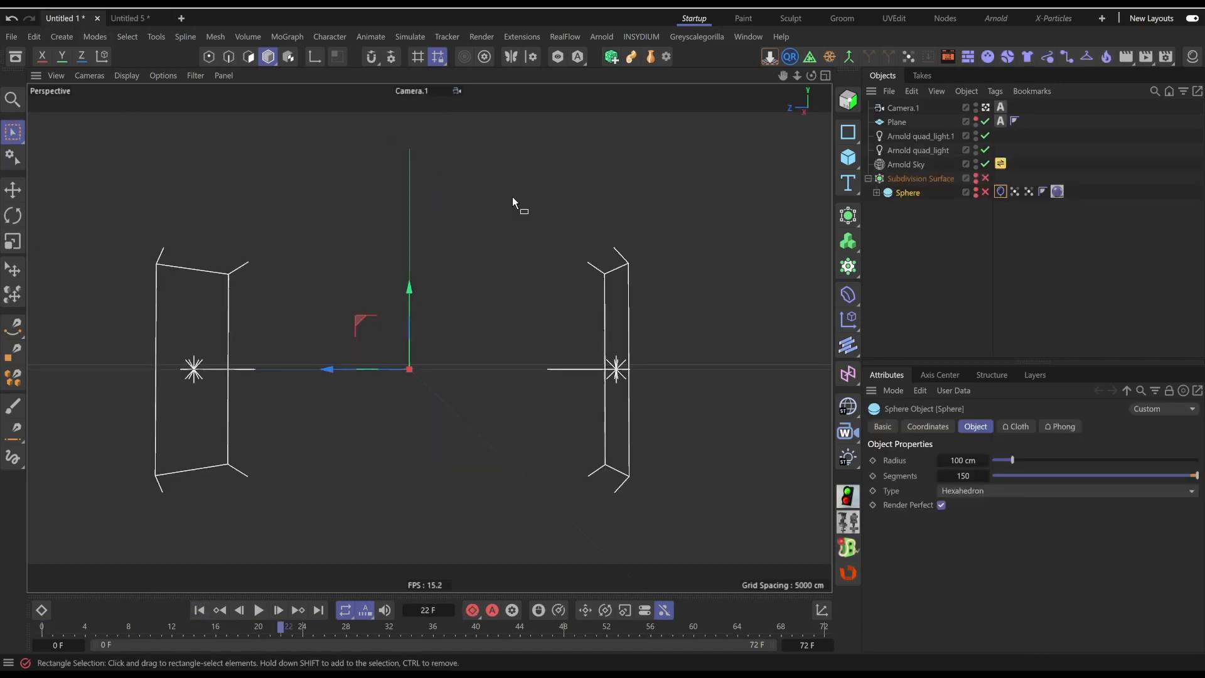
pyautogui.keyDown('alt'); pyautogui.moveTo(406, 419); pyautogui.dragTo(457, 379); pyautogui.keyUp('alt')
pyautogui.click(200, 611)
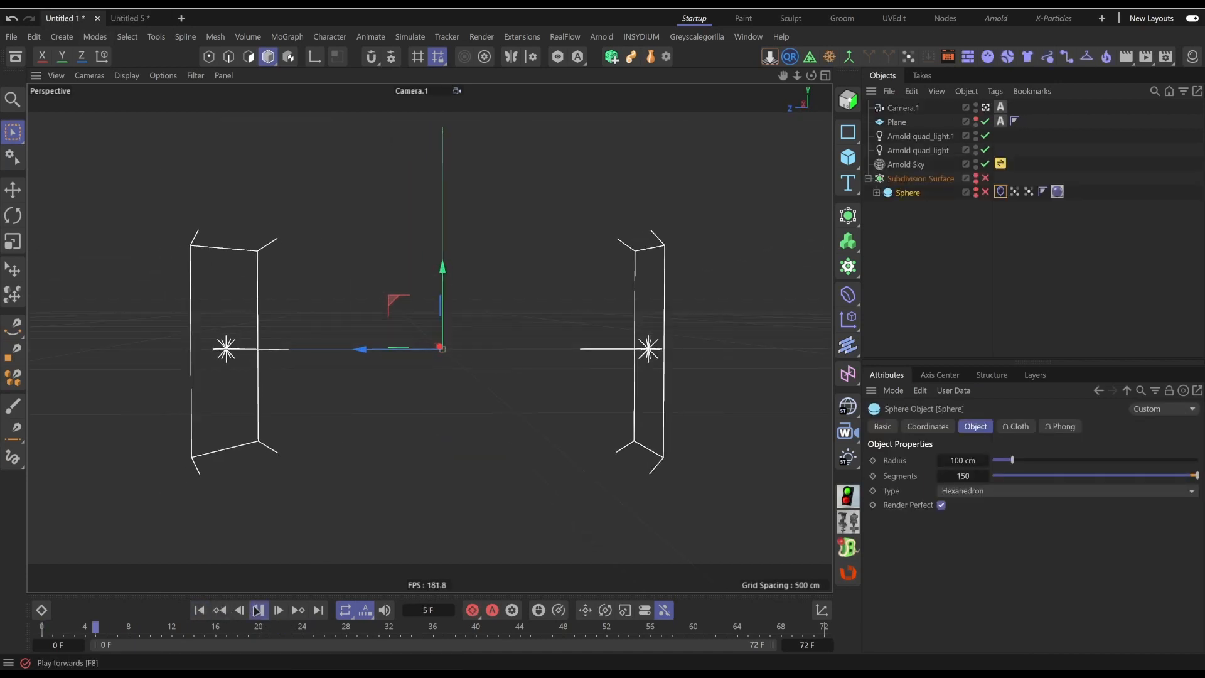
pyautogui.click(200, 610)
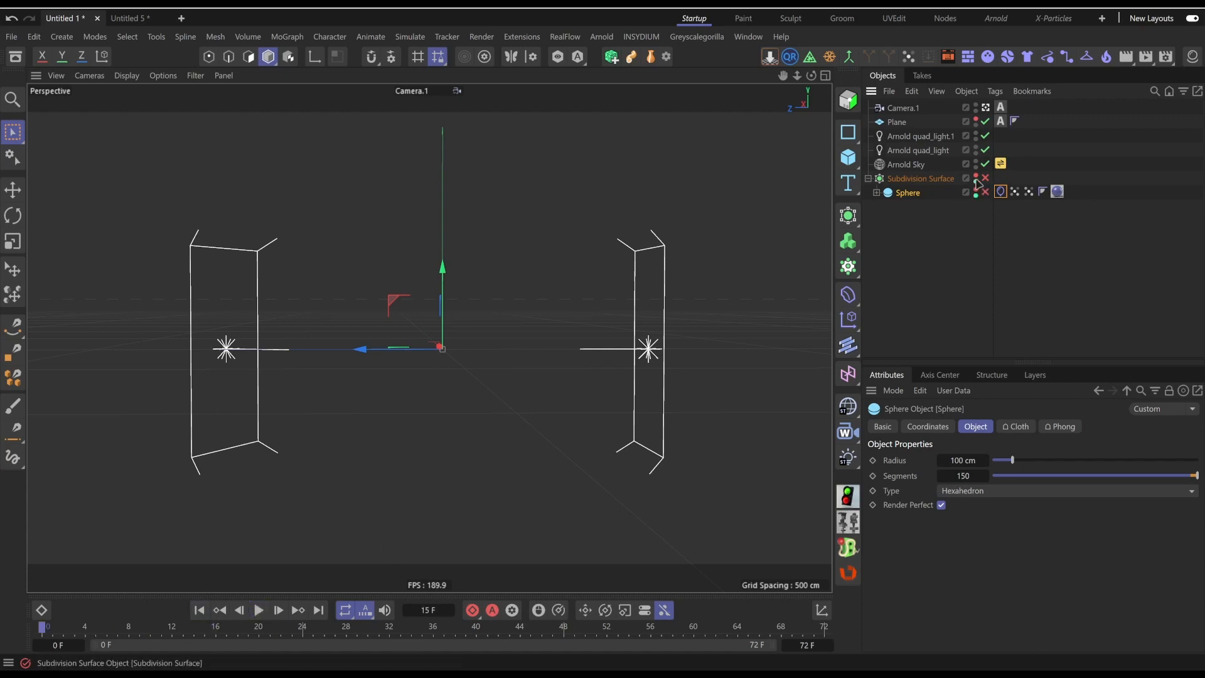
pyautogui.moveTo(986, 178); pyautogui.dragTo(985, 192)
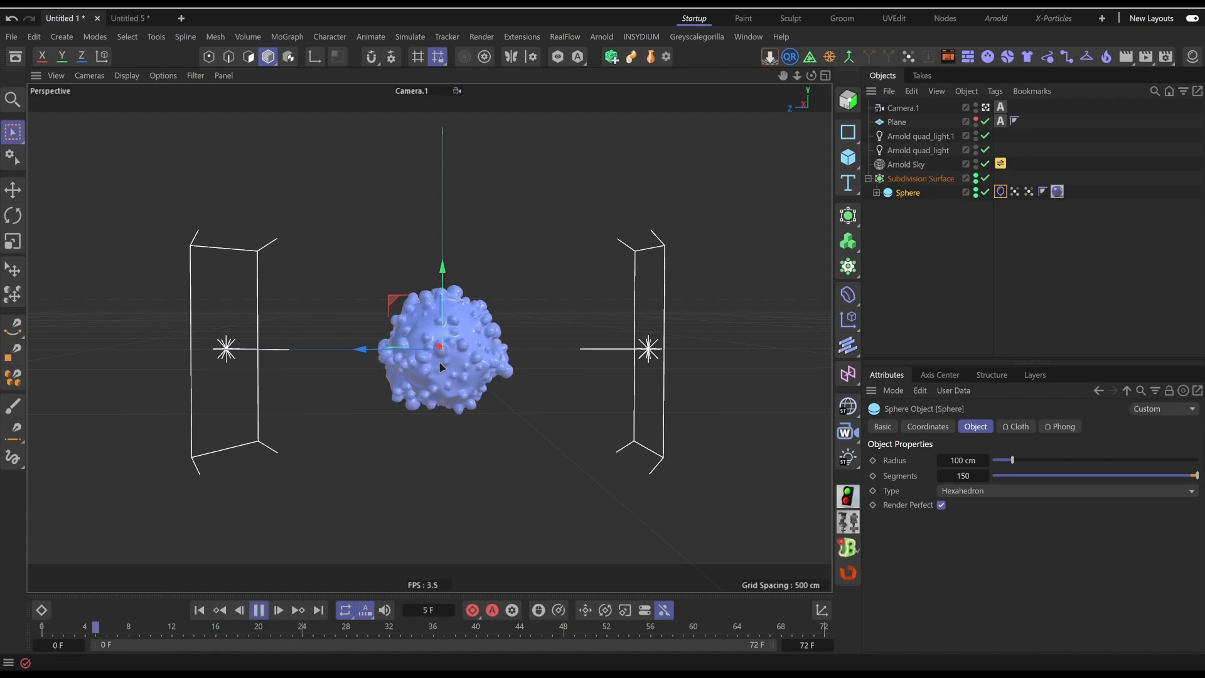
pyautogui.keyDown('alt'); pyautogui.moveTo(506, 362); pyautogui.dragTo(585, 344, button='right'); pyautogui.keyUp('alt')
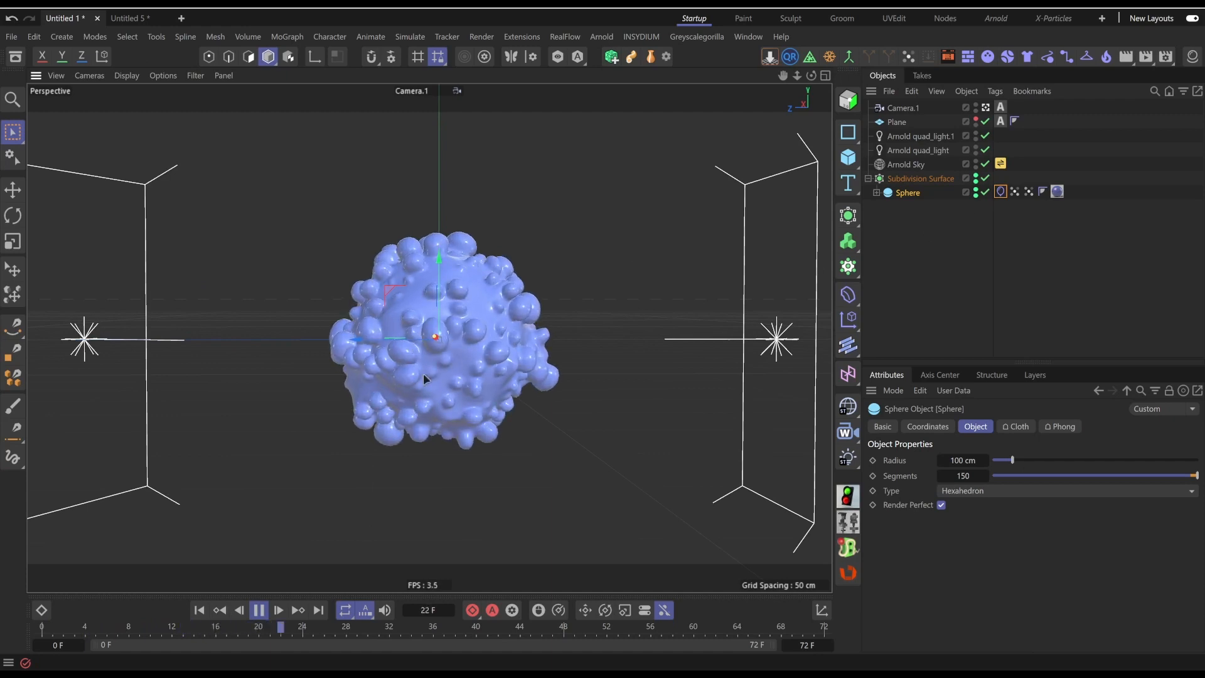
# Disable and re-enable the Subdivision Surface during playback to compare the raw and smoothed bulges
pyautogui.click(986, 178)
pyautogui.keyDown('alt'); pyautogui.moveTo(413, 344); pyautogui.dragTo(666, 360); pyautogui.keyUp('alt')
pyautogui.keyDown('alt'); pyautogui.moveTo(496, 362); pyautogui.dragTo(444, 339); pyautogui.keyUp('alt')
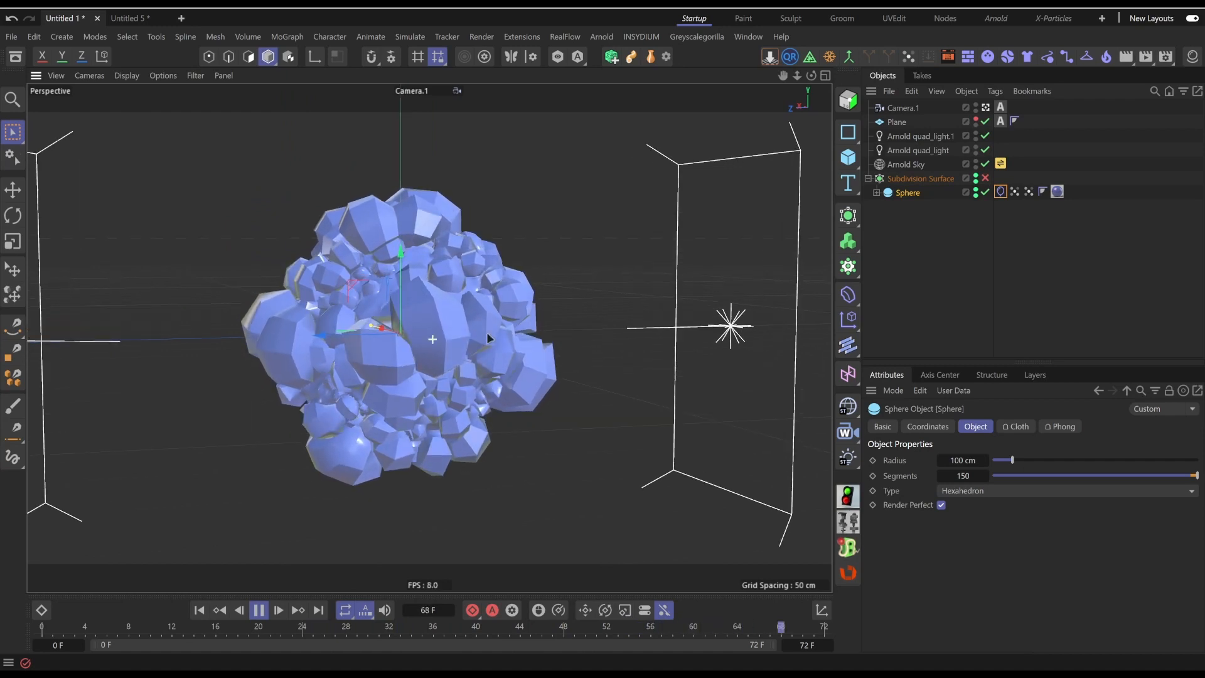
pyautogui.scroll(2, 487, 333)
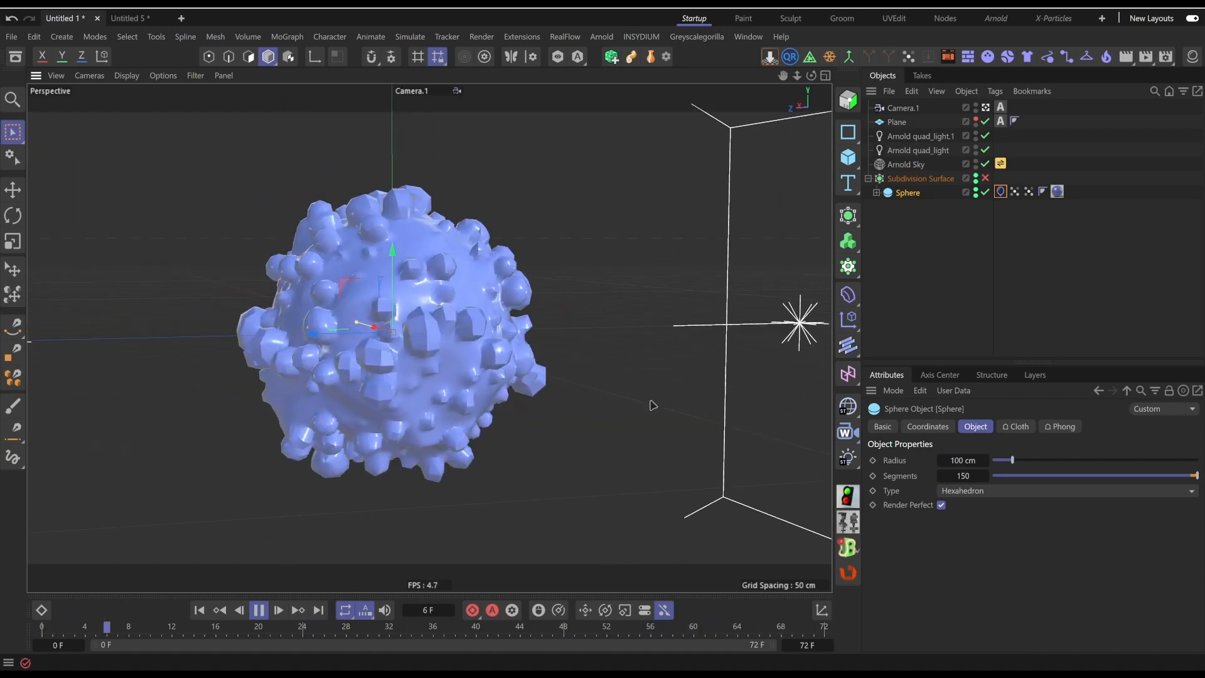
pyautogui.click(985, 179)
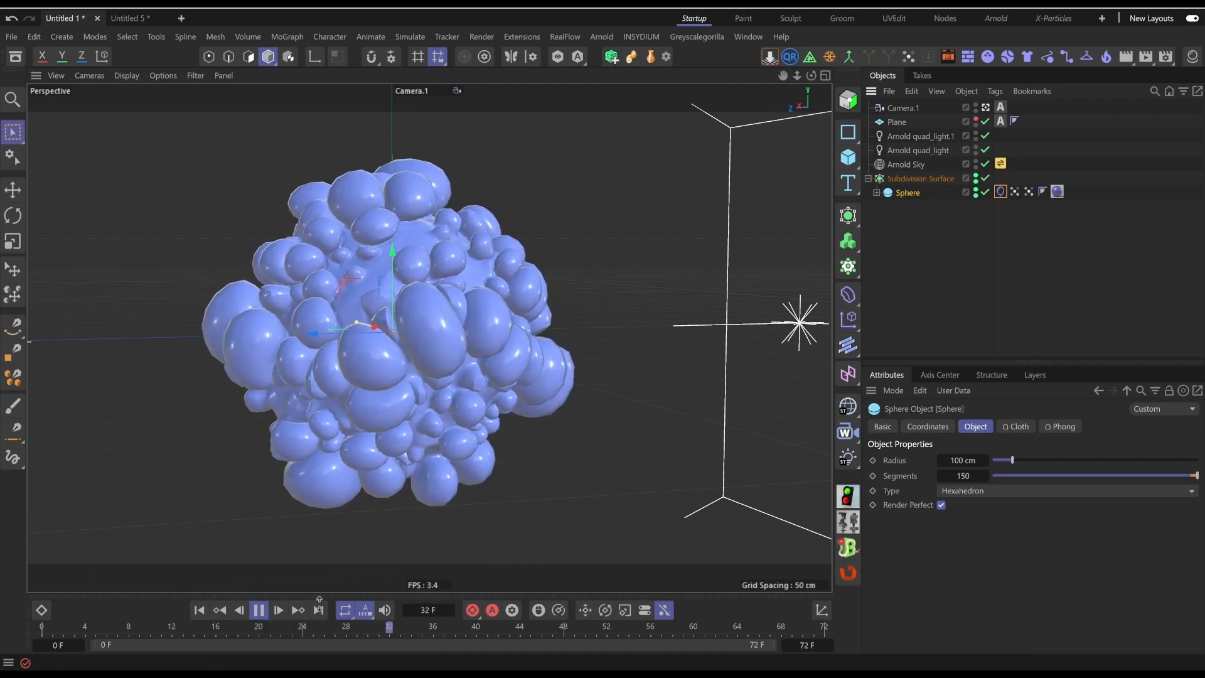
# Stop playback at frame 37, inspect the bulges with mesh lines shown, and restore shading without lines
pyautogui.click(259, 610)
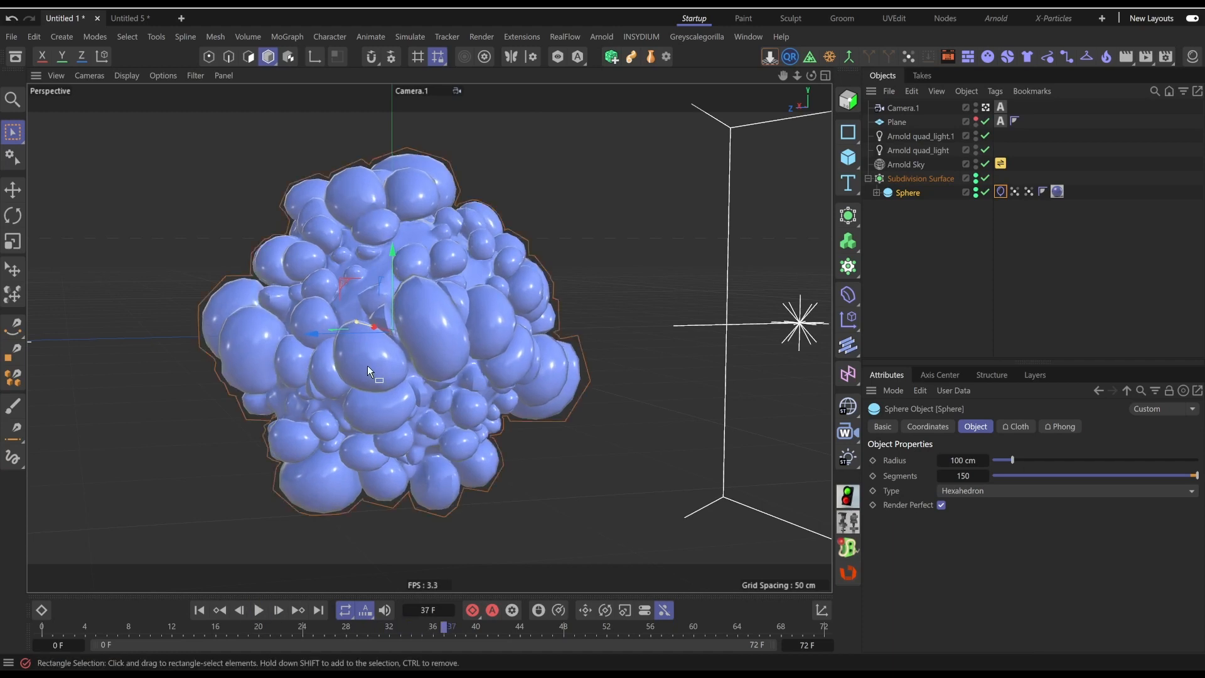
pyautogui.press('n')
pyautogui.press('b')
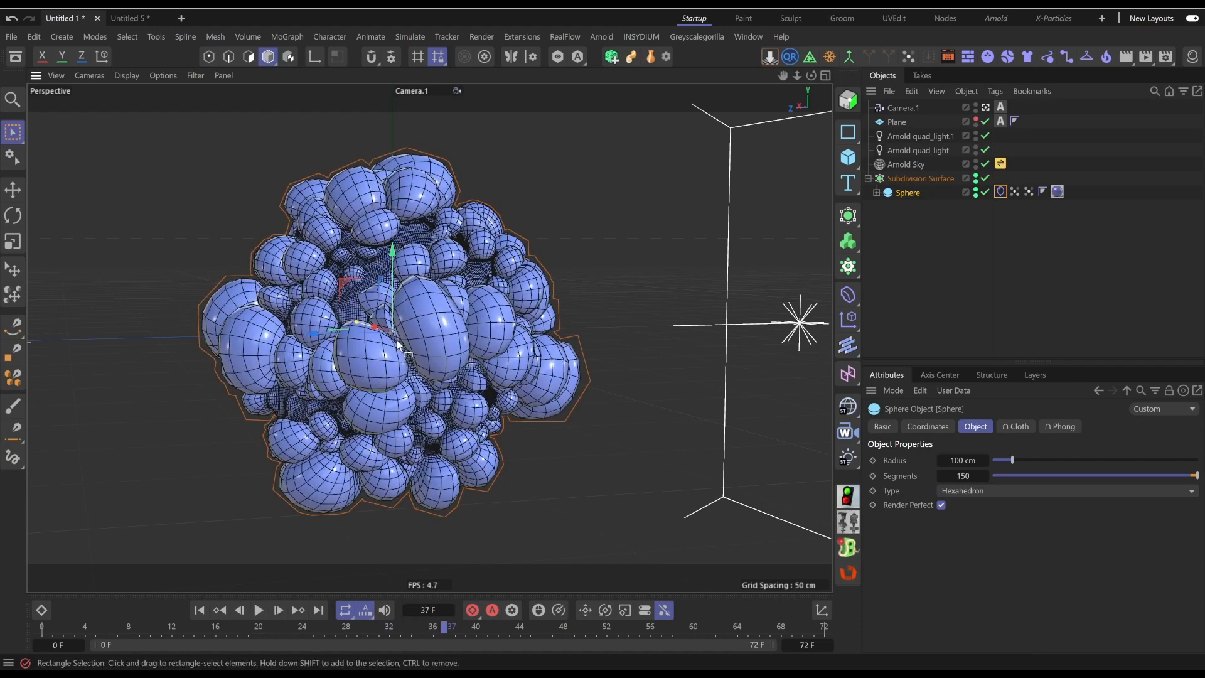
pyautogui.press('n')
pyautogui.press('a')
pyautogui.scroll(4, 438, 350)
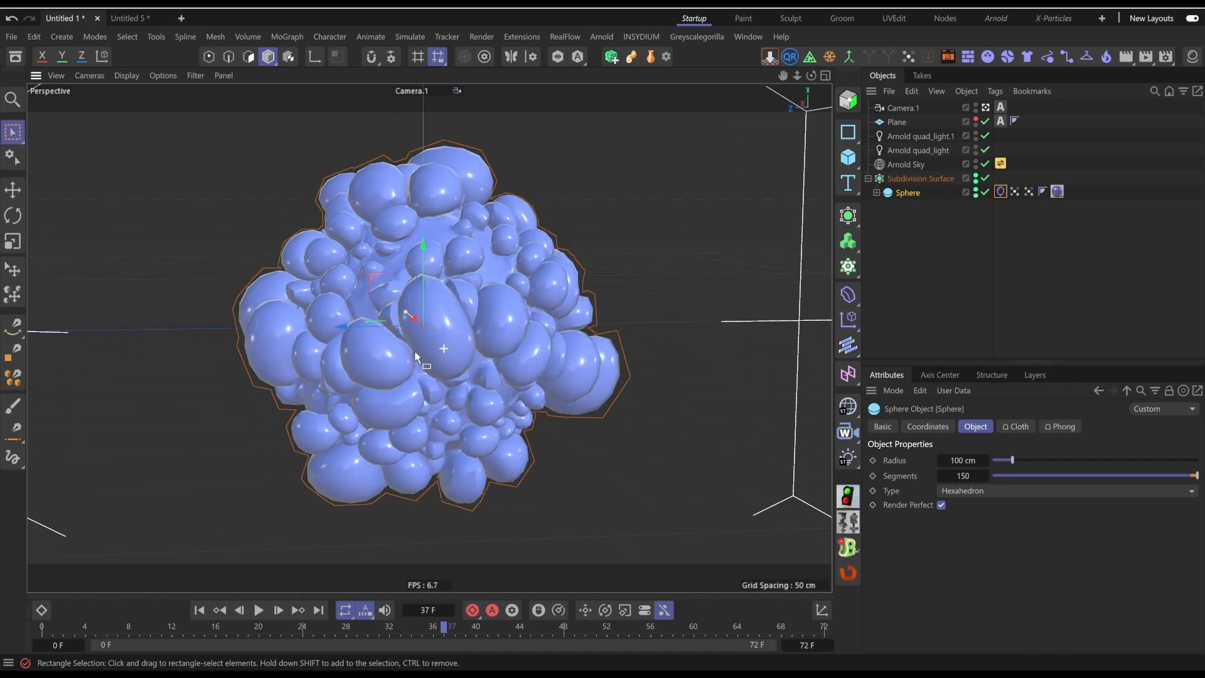
pyautogui.moveTo(436, 352)
pyautogui.keyDown('alt'); pyautogui.mouseDown()
pyautogui.moveTo(498, 344)
pyautogui.moveTo(442, 363)
pyautogui.moveTo(447, 347)
pyautogui.mouseUp(); pyautogui.keyUp('alt')
# Clear the selection, switch to the Arnold layout, and examine the bulging sphere's IPR render at different zoom levels
pyautogui.click(640, 268)
pyautogui.click(996, 19)
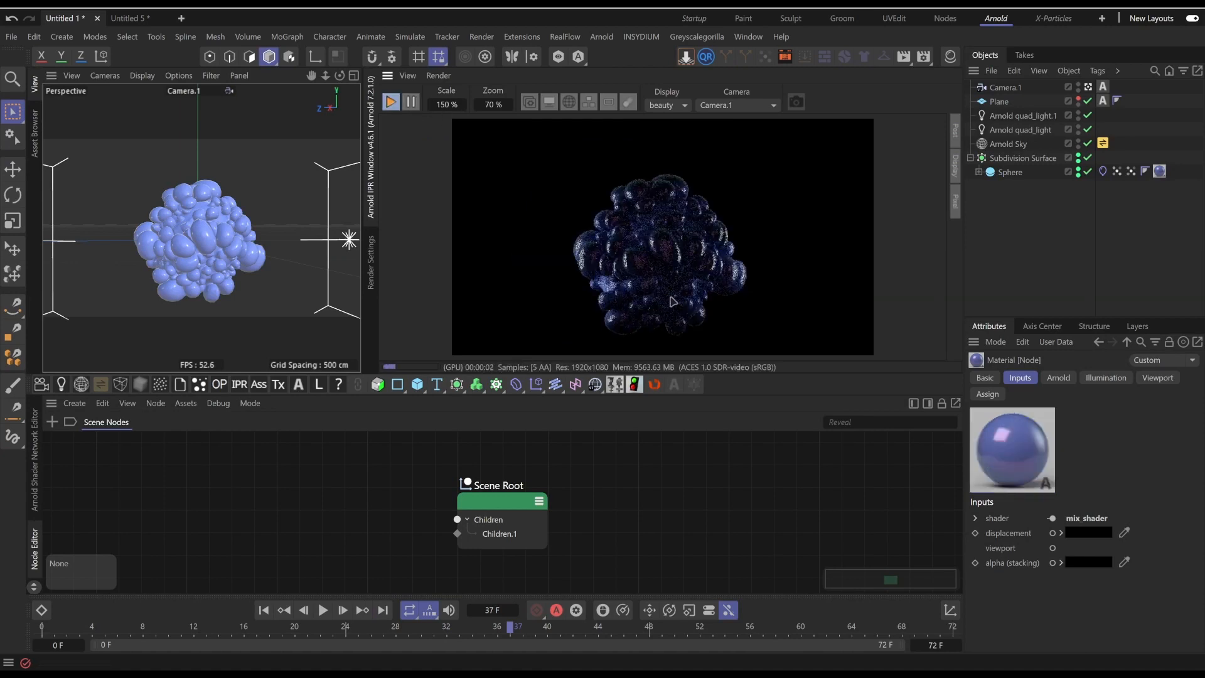
pyautogui.scroll(3, 673, 302)
pyautogui.moveTo(670, 297); pyautogui.dragTo(651, 214, button='middle')
pyautogui.scroll(5, 665, 242)
pyautogui.scroll(-7, 664, 241)
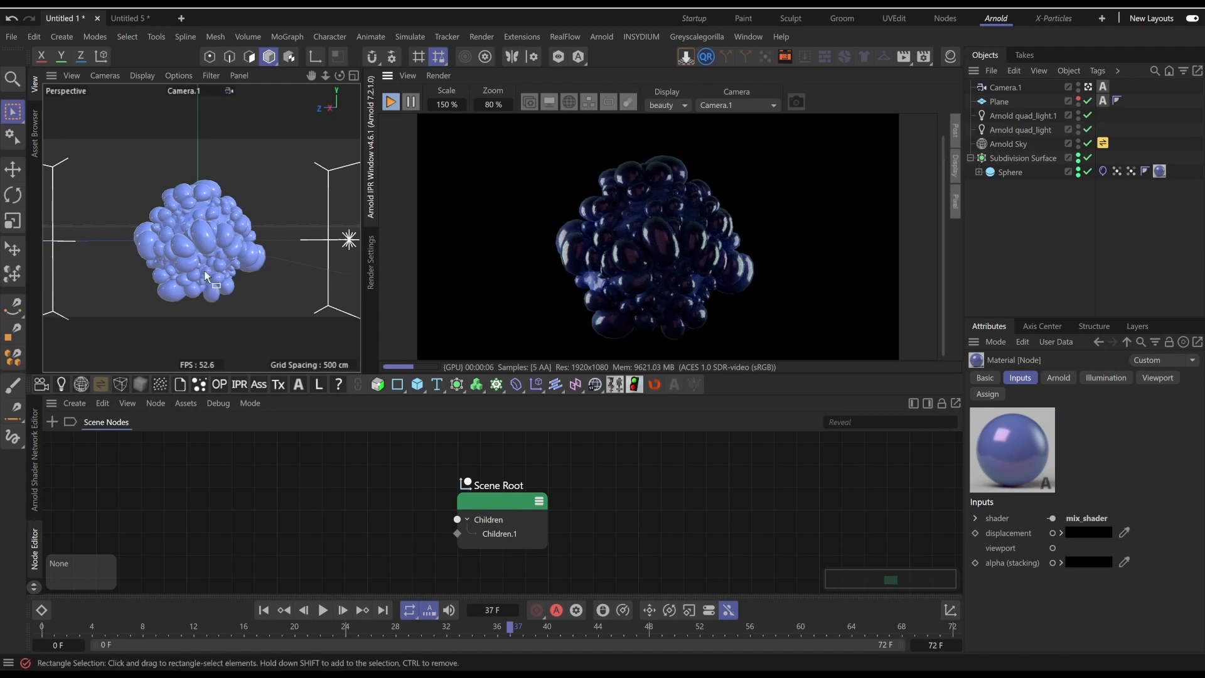
pyautogui.keyDown('alt'); pyautogui.moveTo(200, 264); pyautogui.dragTo(196, 259, button='middle'); pyautogui.keyUp('alt')
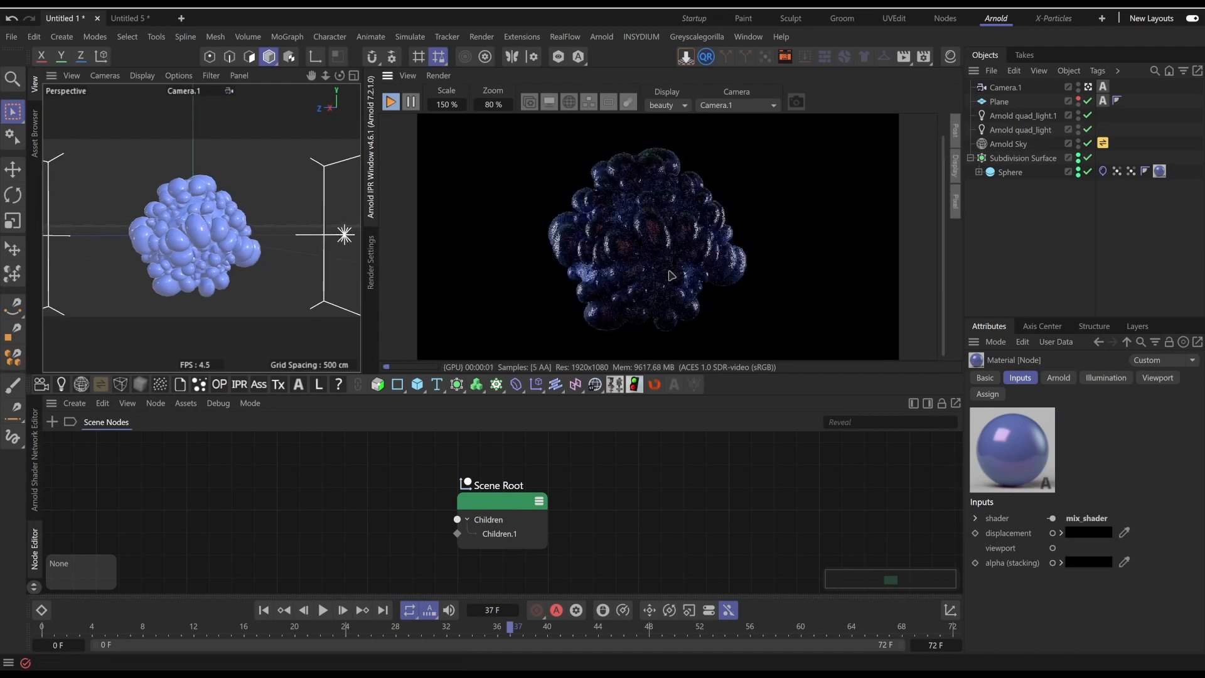
pyautogui.scroll(3, 670, 274)
pyautogui.scroll(-2, 670, 281)
pyautogui.scroll(5, 670, 281)
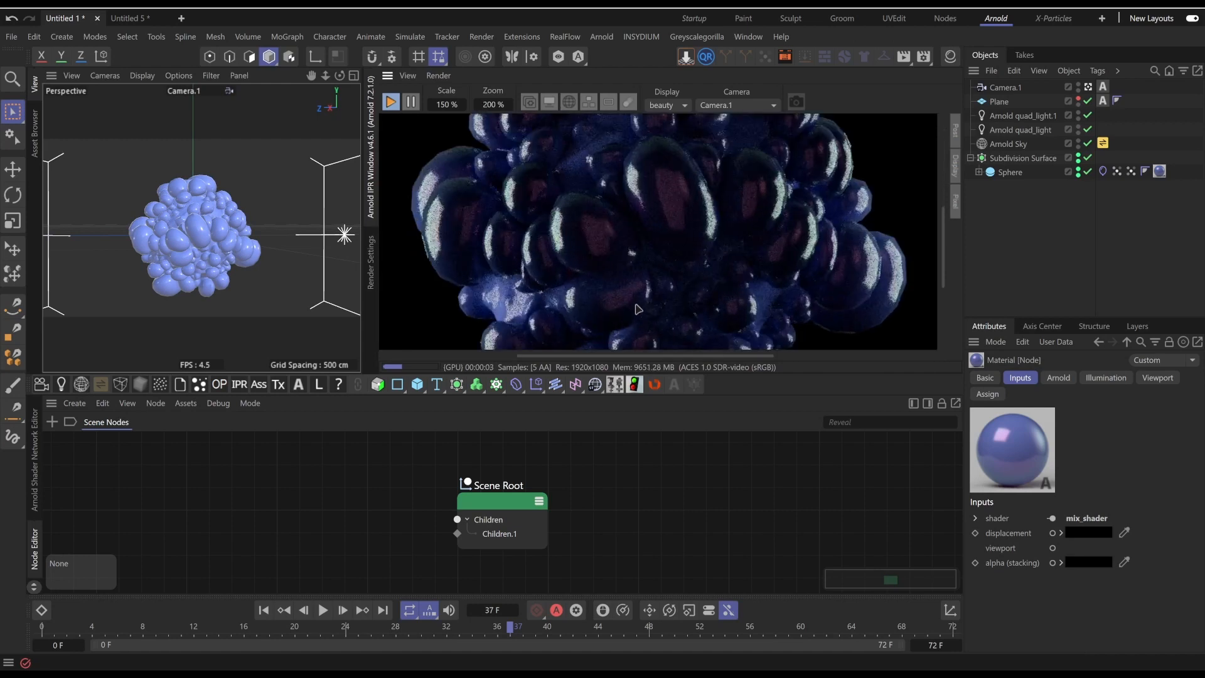
pyautogui.scroll(-5, 644, 308)
pyautogui.scroll(-1, 643, 308)
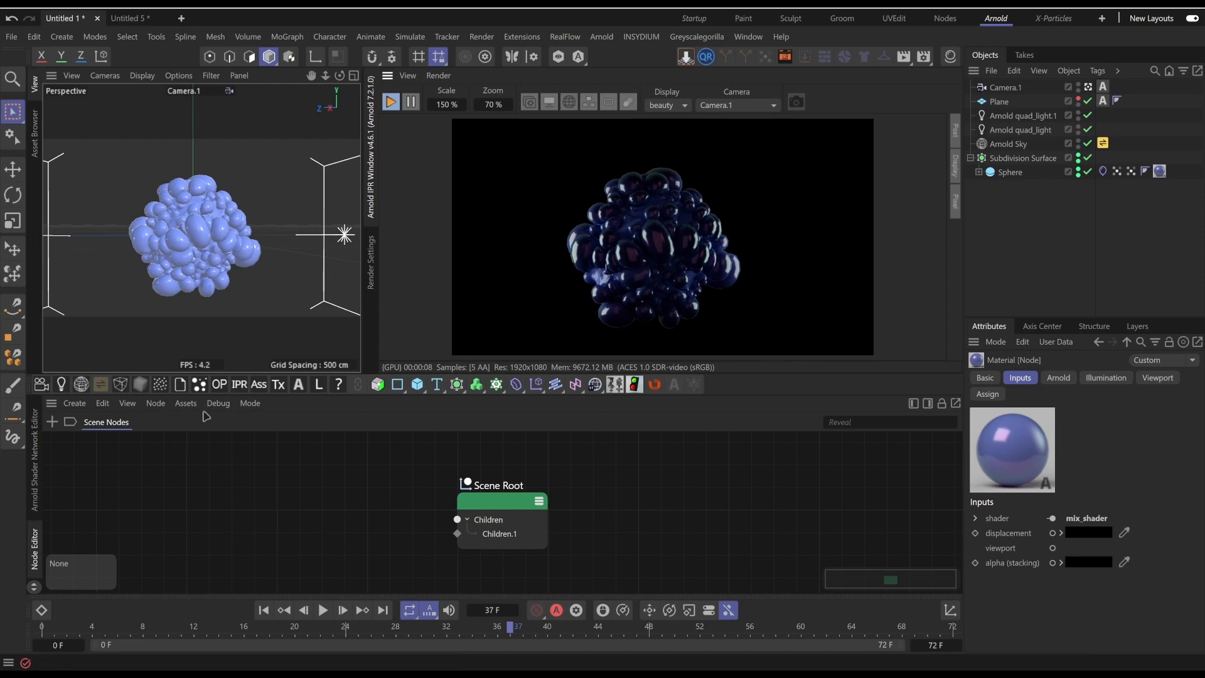
# Open the Node material's shader network, review the mix_shader and Vertex Map nodes, and return to the material list
pyautogui.click(35, 470)
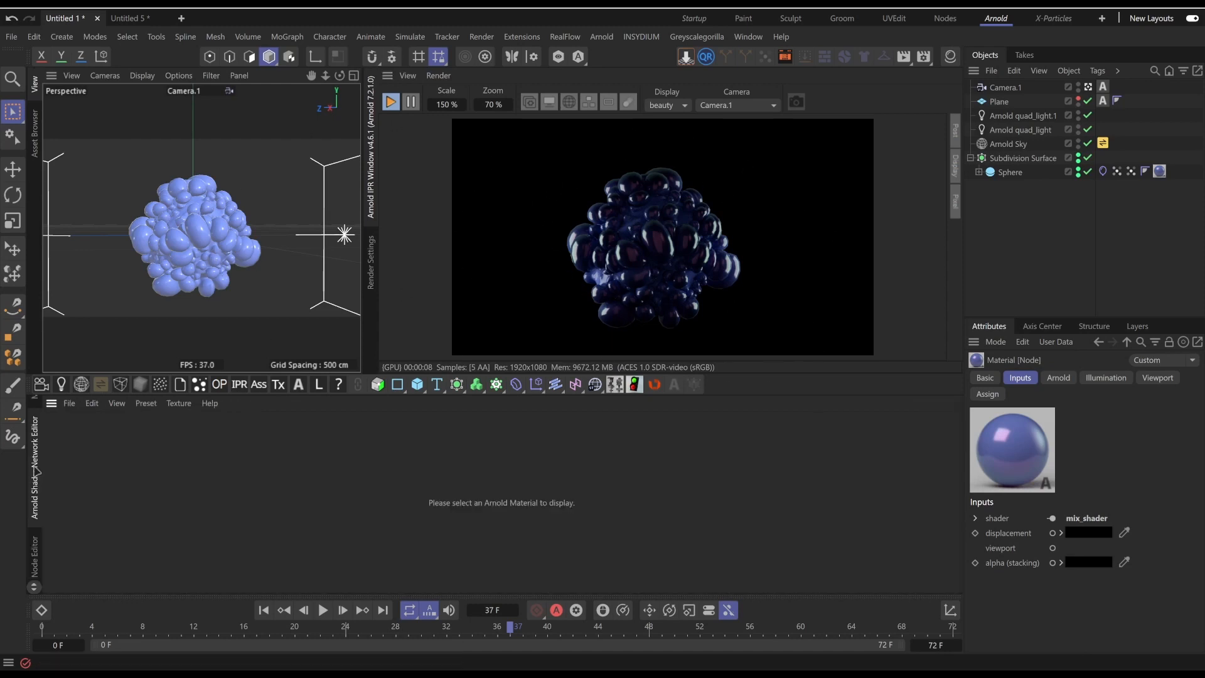
pyautogui.click(36, 408)
pyautogui.doubleClick(63, 462)
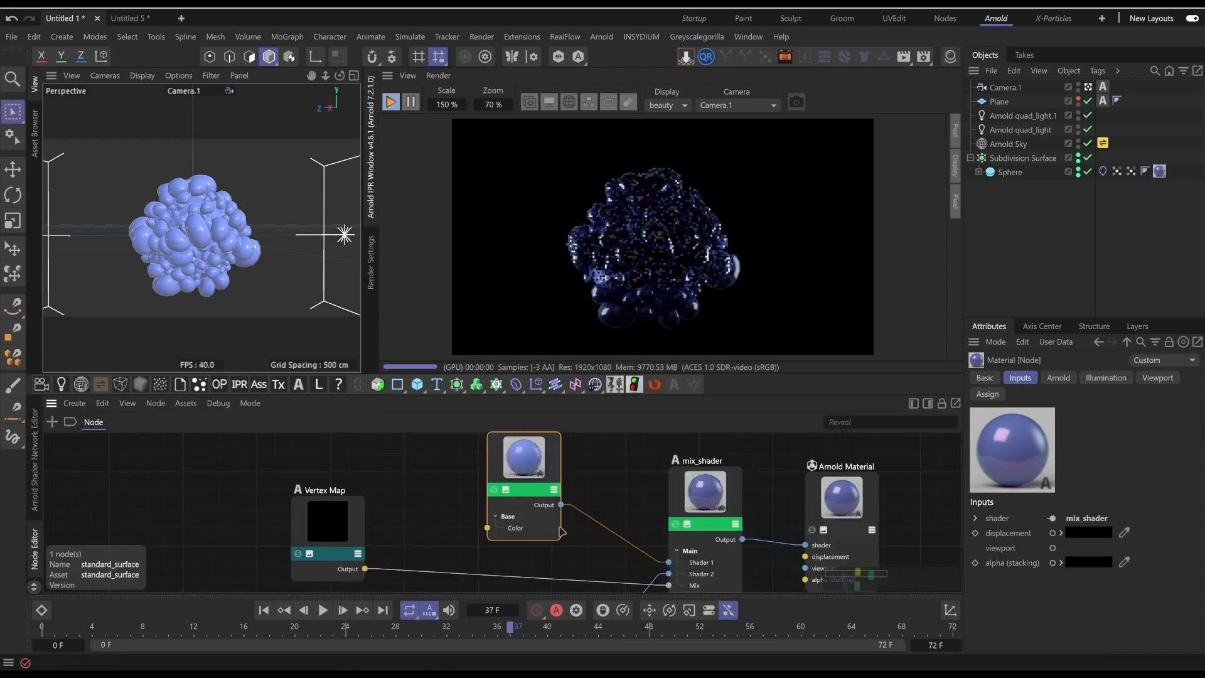
pyautogui.click(37, 433)
pyautogui.click(36, 411)
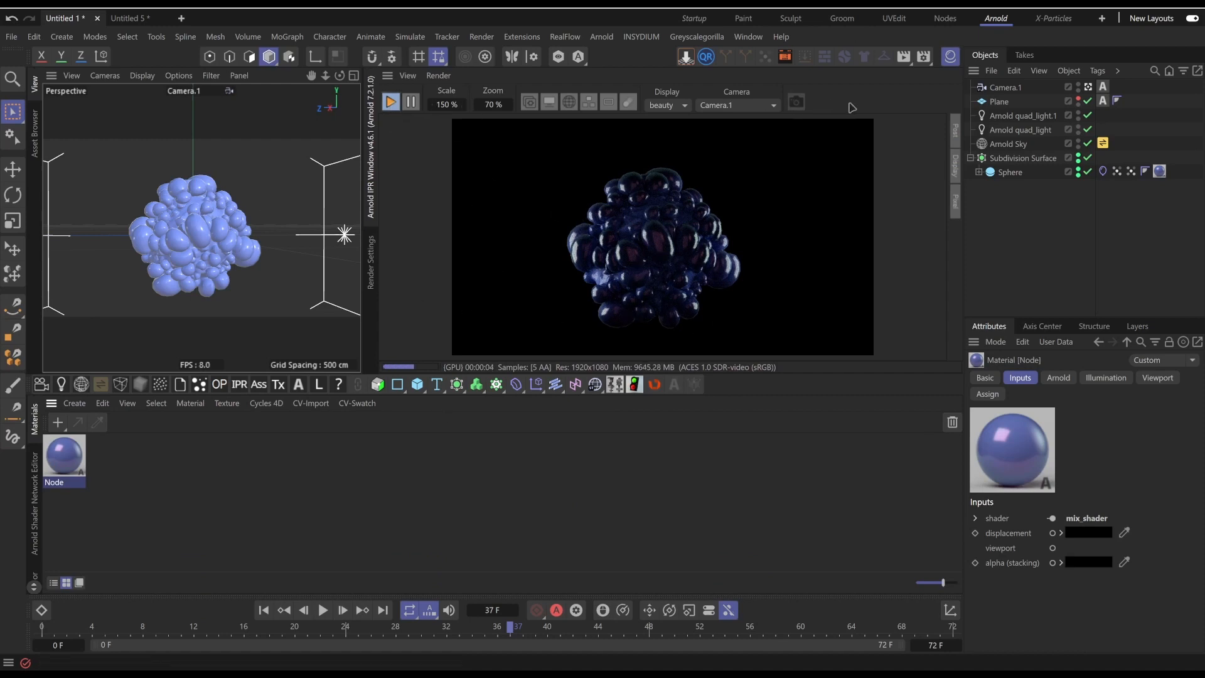
# Take a snapshot of the Arnold render at frame 37 and examine its glossy bulges up close in the image viewer
pyautogui.click(803, 106)
pyautogui.click(1153, 97)
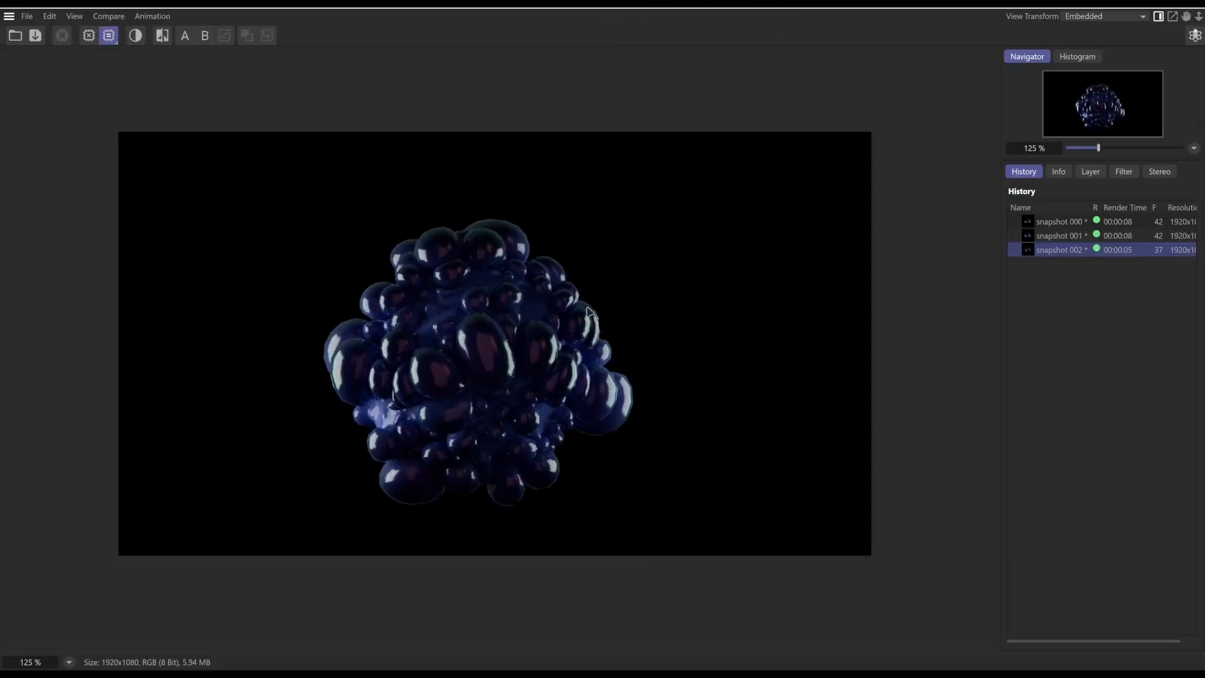
pyautogui.scroll(4, 580, 389)
pyautogui.moveTo(580, 390); pyautogui.dragTo(568, 404)
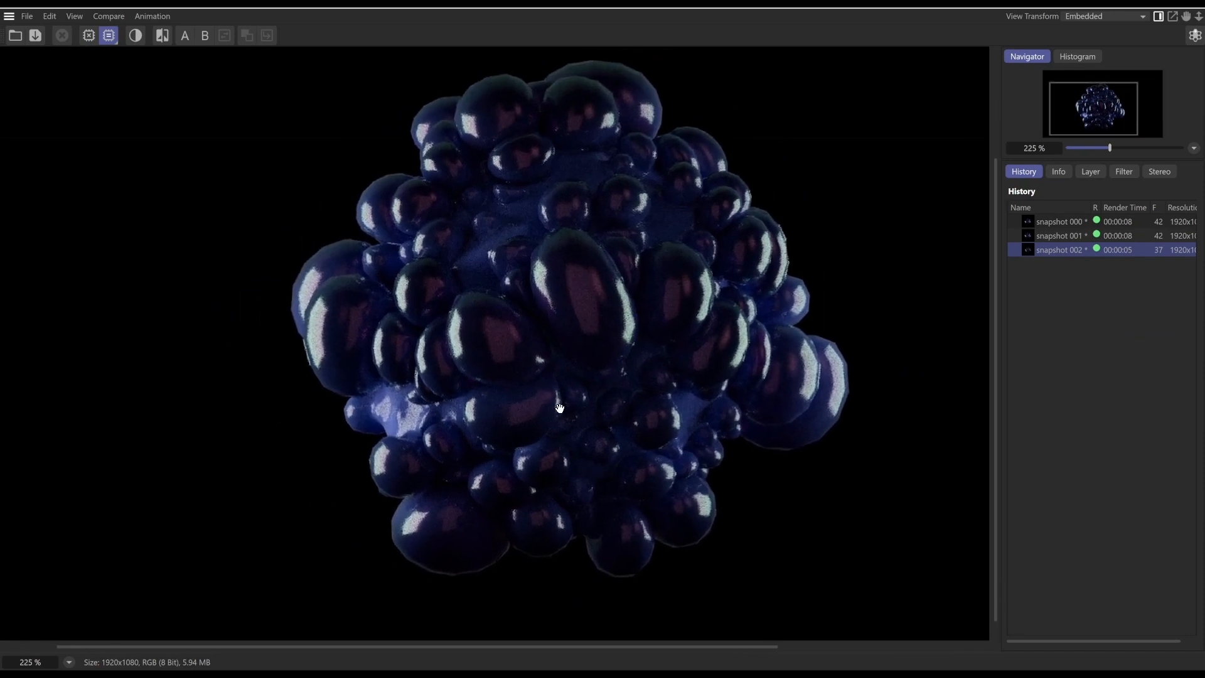
pyautogui.moveTo(591, 346); pyautogui.dragTo(493, 249)
pyautogui.moveTo(461, 369); pyautogui.dragTo(488, 383)
pyautogui.scroll(-1, 474, 347)
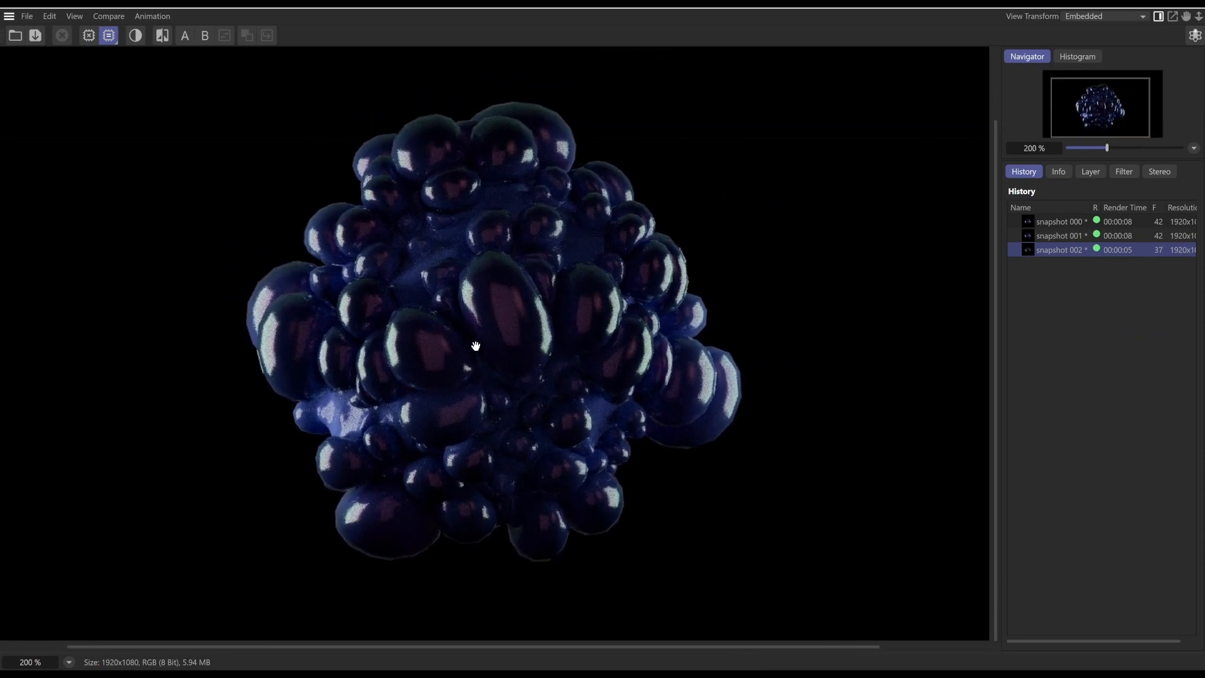
pyautogui.scroll(5, 475, 346)
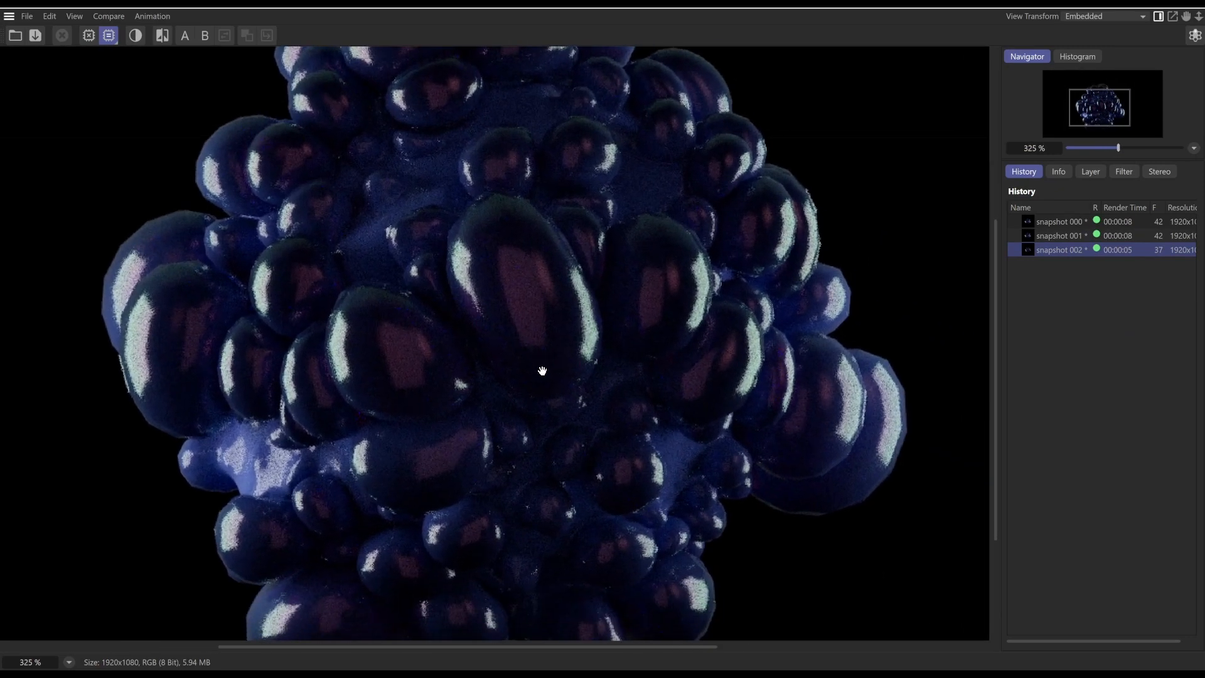
pyautogui.scroll(-5, 533, 383)
pyautogui.moveTo(376, 355); pyautogui.dragTo(457, 344)
pyautogui.scroll(-2, 347, 342)
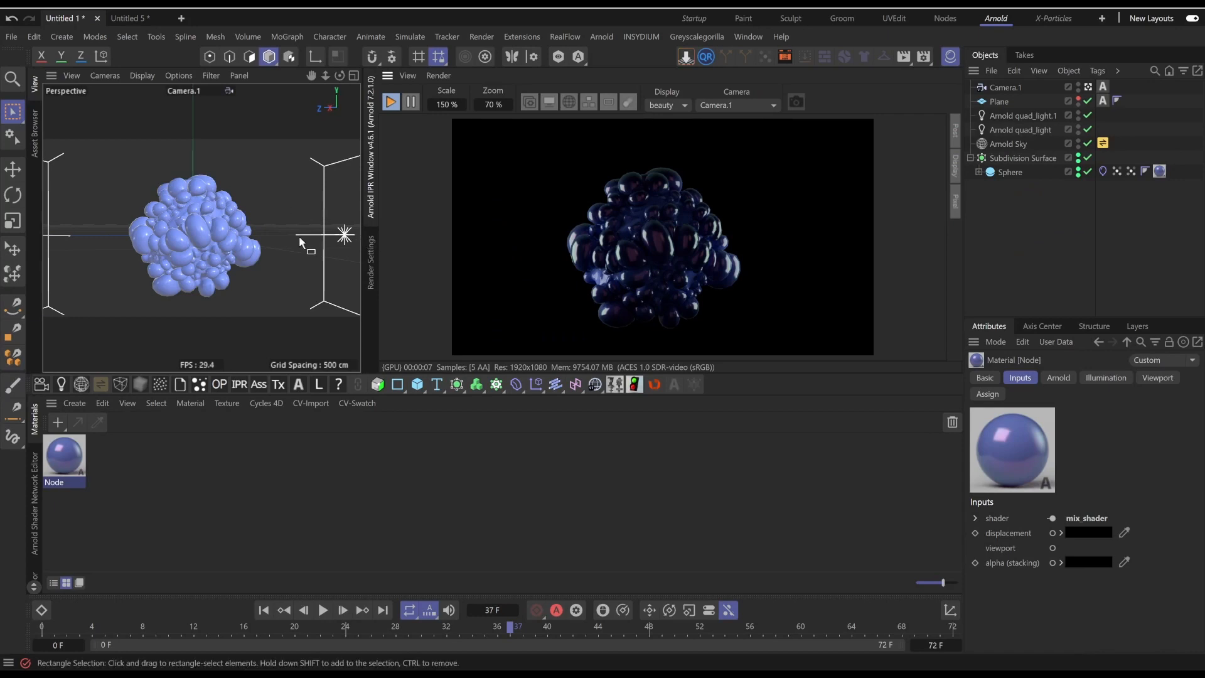
# Return to the Untitled 5 project in the Startup layout, shade the playing simulation without mesh lines, and stop playback
pyautogui.click(129, 18)
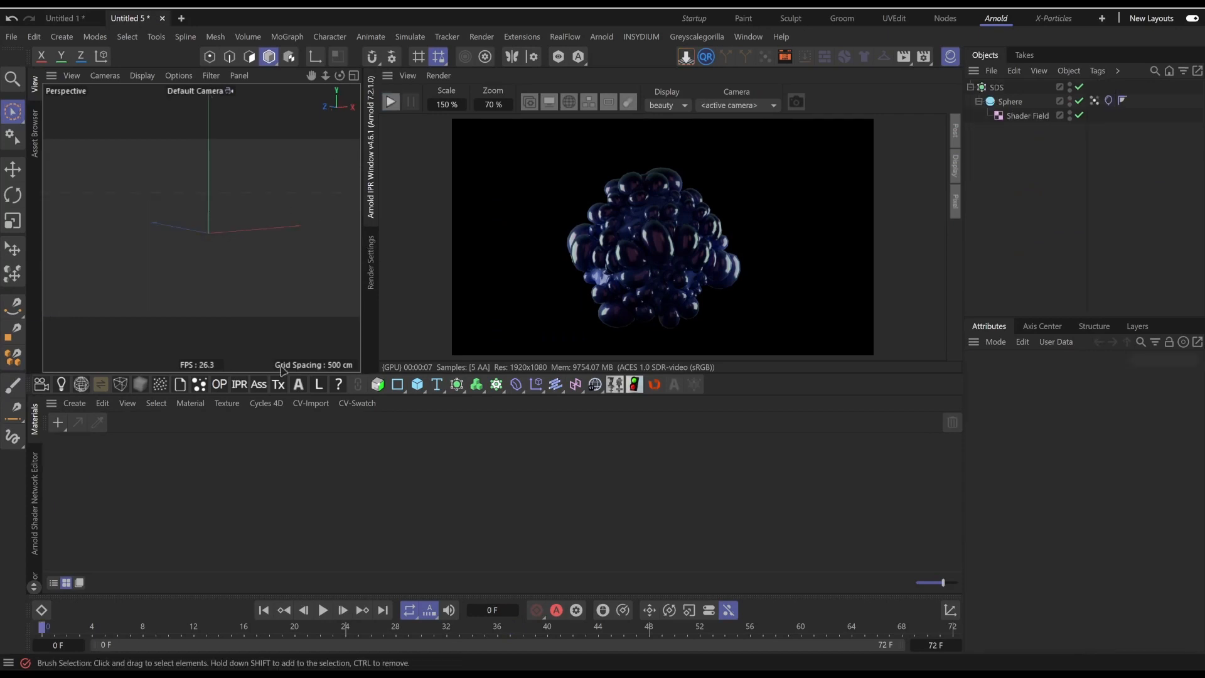
pyautogui.click(694, 19)
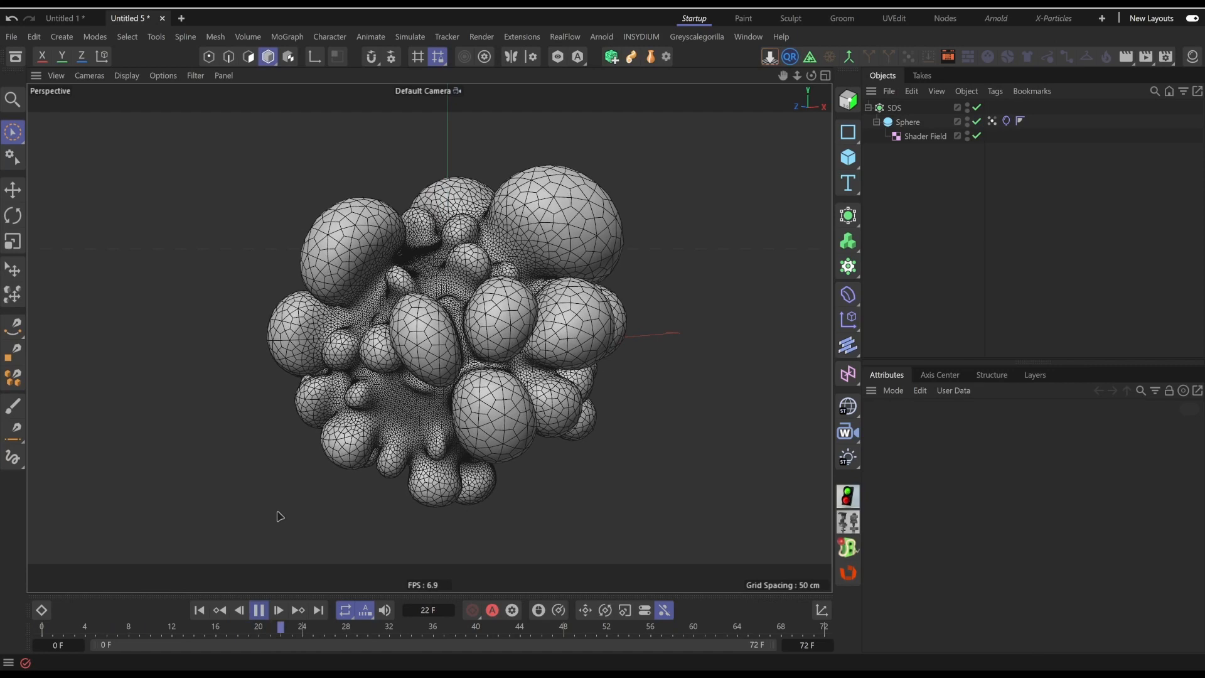
pyautogui.press('n')
pyautogui.press('a')
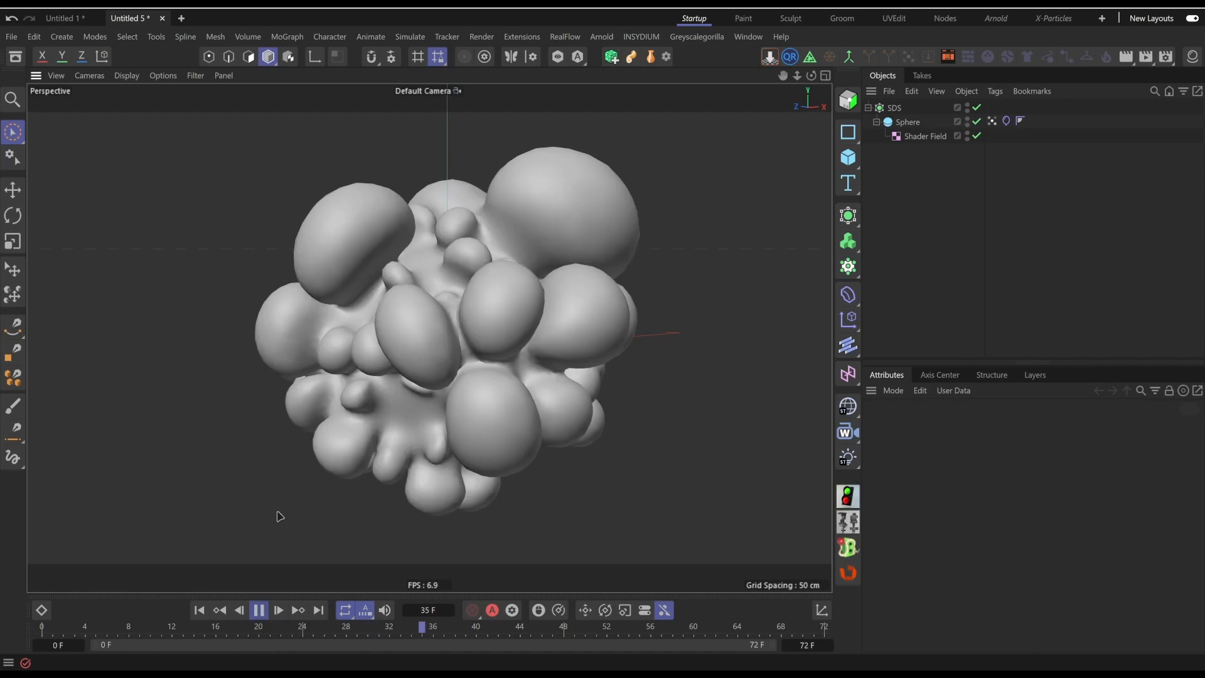
pyautogui.click(259, 610)
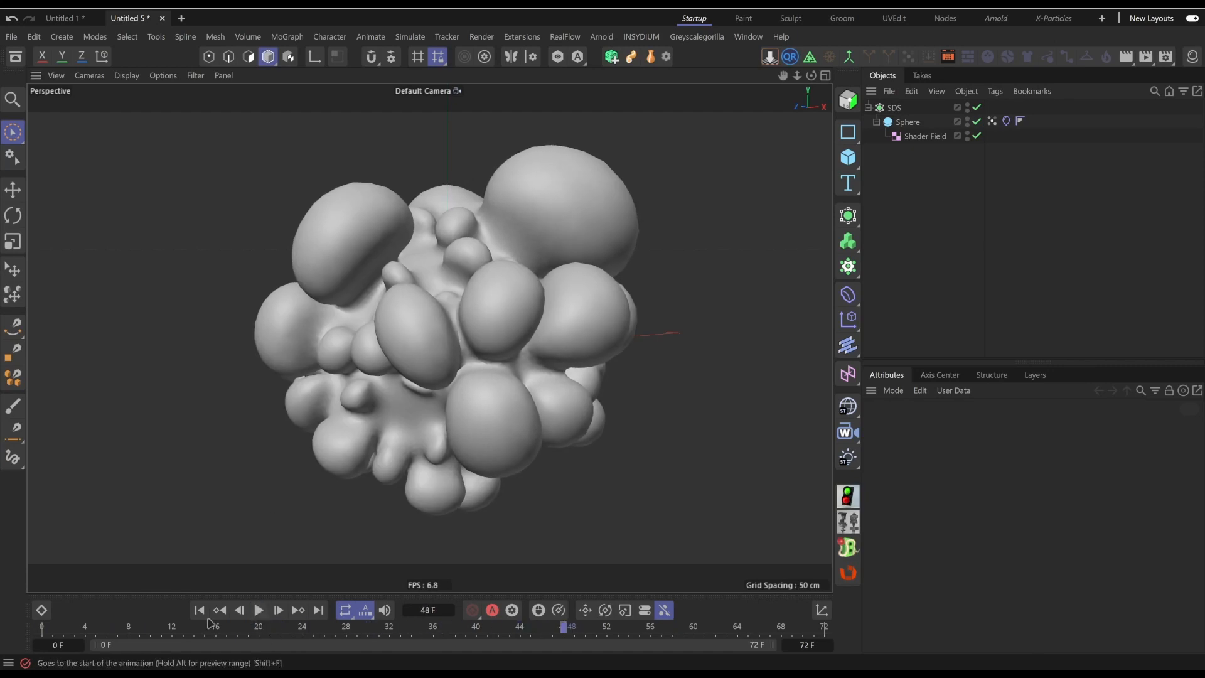
# Replay the smoothly shaded simulation from the first frame and stop it at frame 22
pyautogui.click(199, 610)
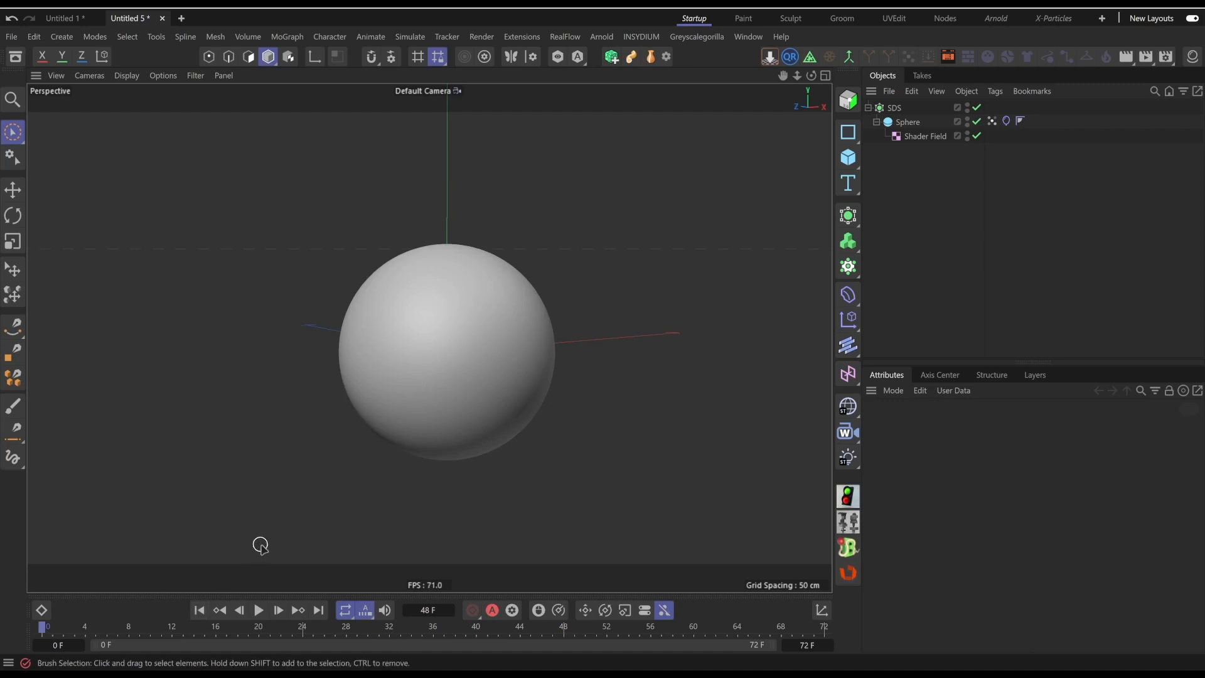
pyautogui.click(259, 610)
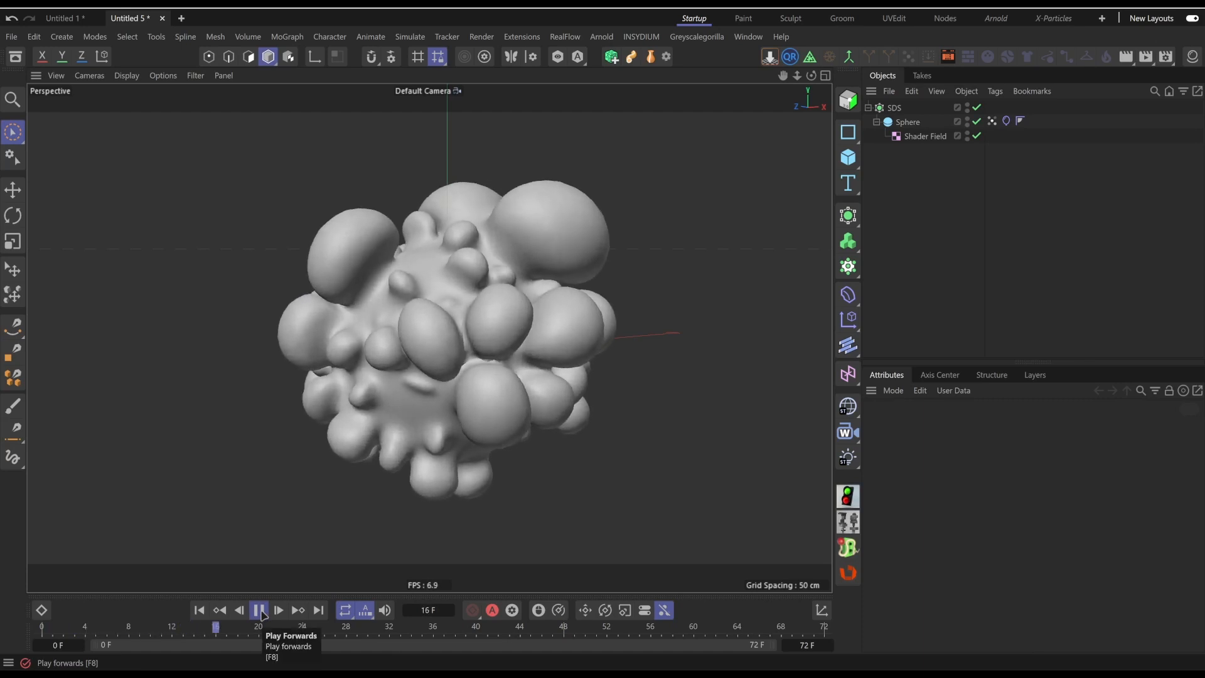
pyautogui.click(259, 612)
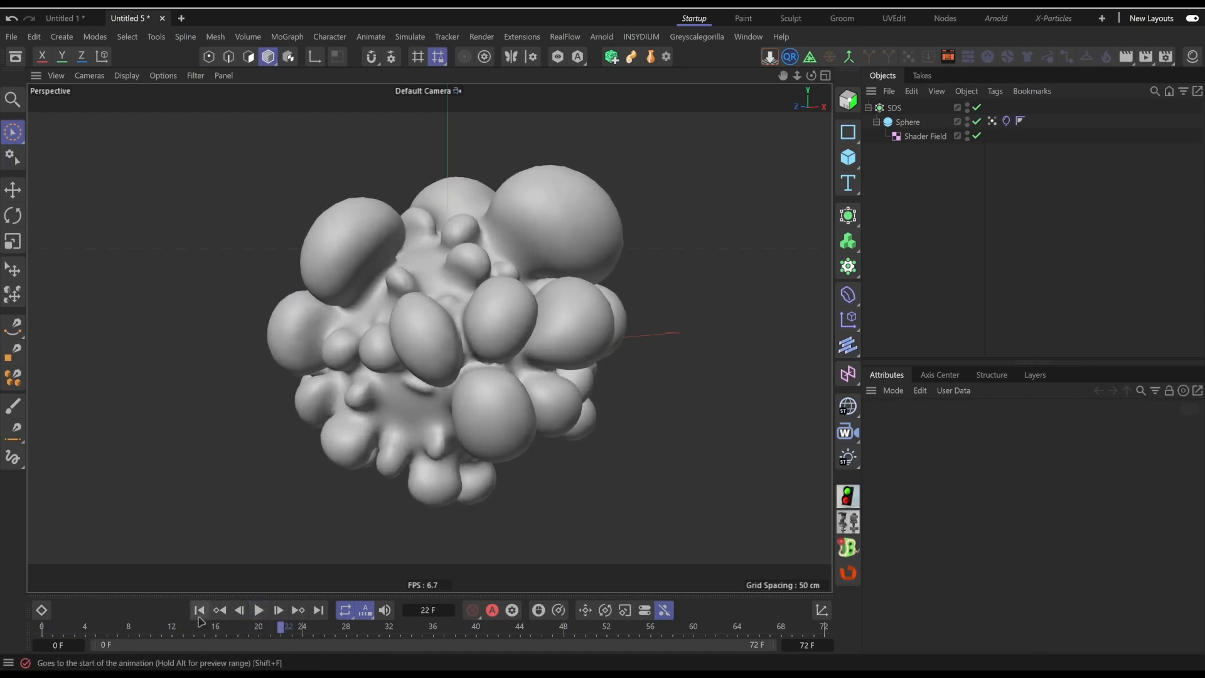